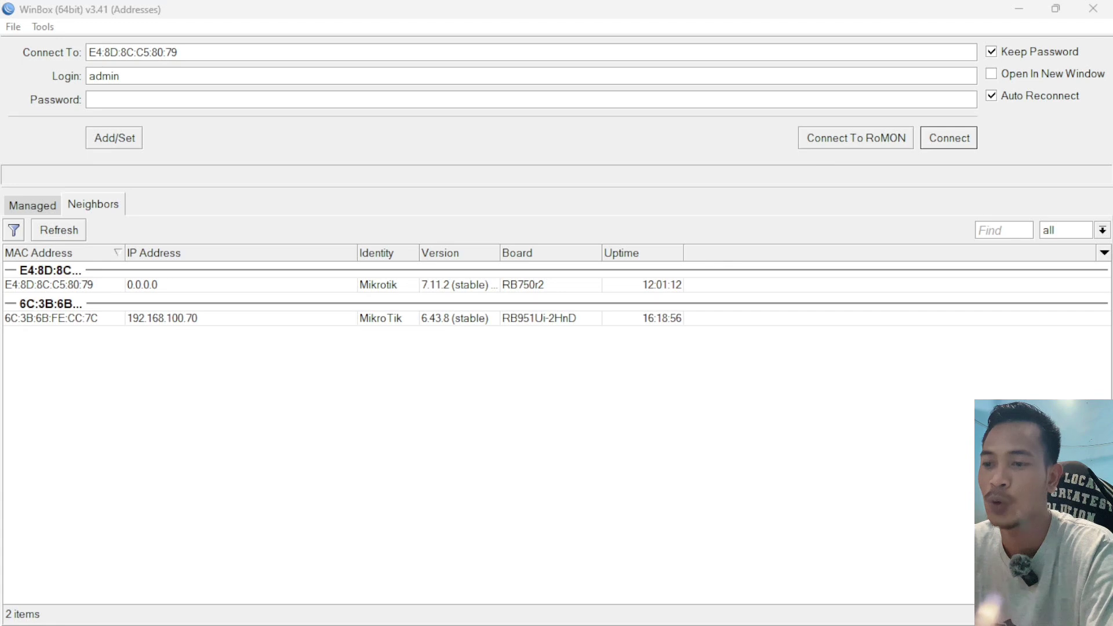
Step: Connect to the neighbouring router at 192.168.100.70 and delete both DHCP servers, dhcp1 and dhcp2
{"action": "left_click", "coordinate": [140, 323]}
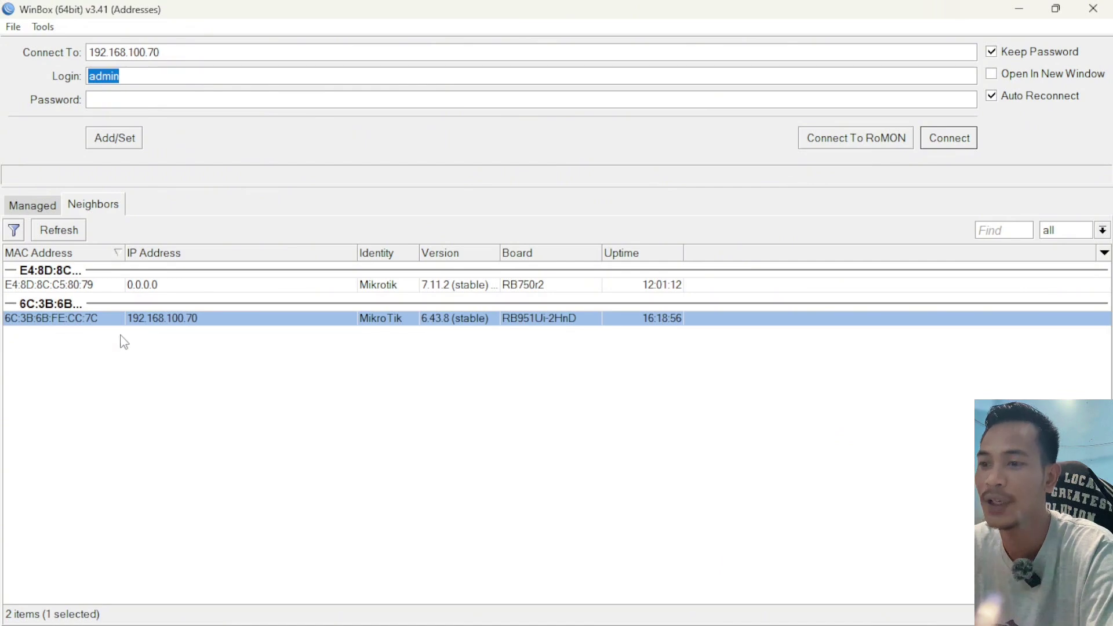
{"action": "left_click", "coordinate": [950, 139]}
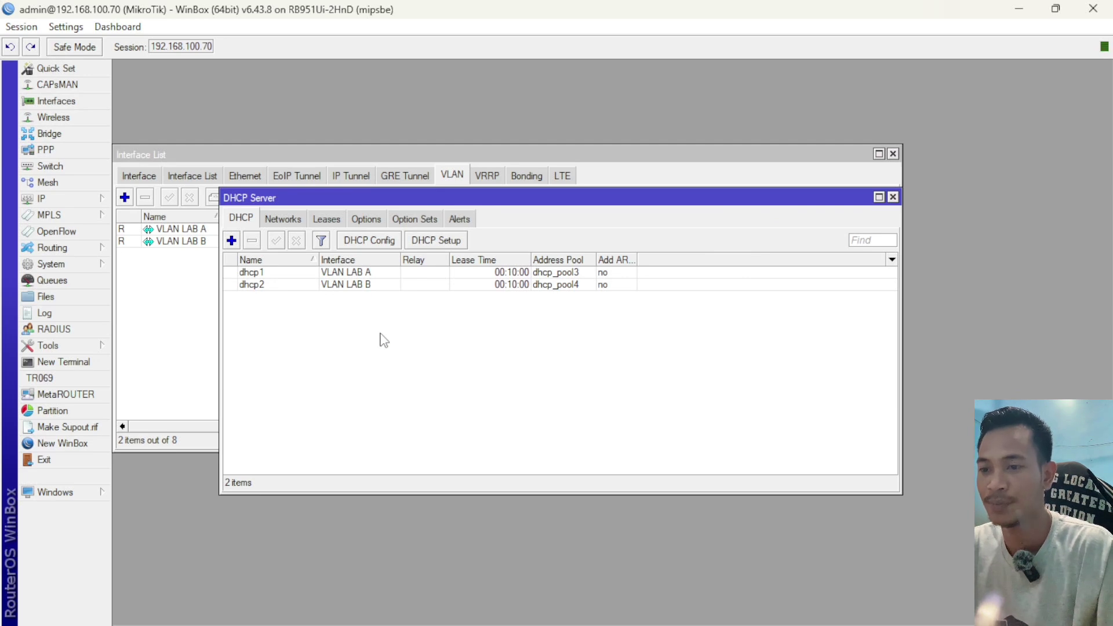
{"action": "key", "text": "ctrl+a"}
{"action": "left_click", "coordinate": [252, 240]}
Step: Delete the VLAN LAB A and VLAN LAB B interfaces, and close the interface and DHCP server windows
{"action": "left_click", "coordinate": [174, 312]}
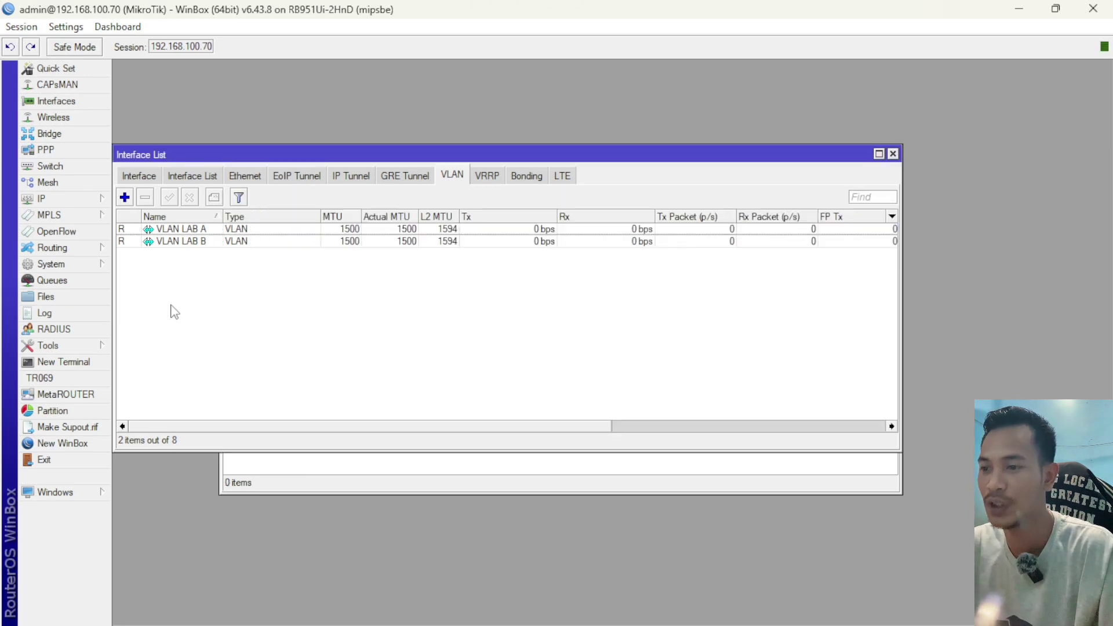
{"action": "key", "text": "ctrl+a"}
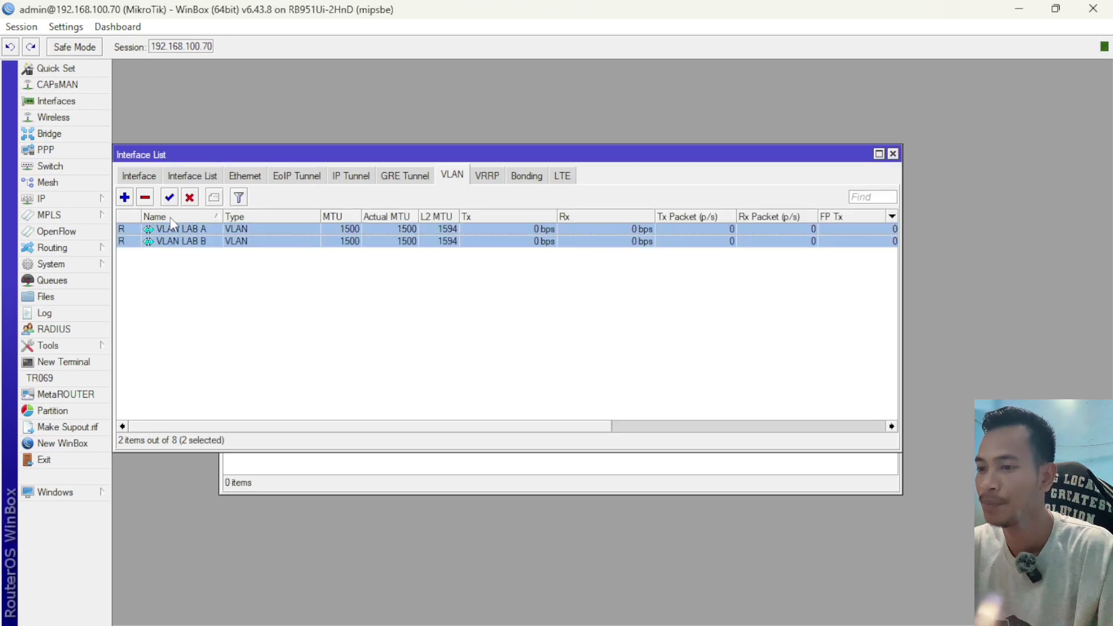
{"action": "left_click", "coordinate": [145, 197]}
{"action": "left_click", "coordinate": [893, 154]}
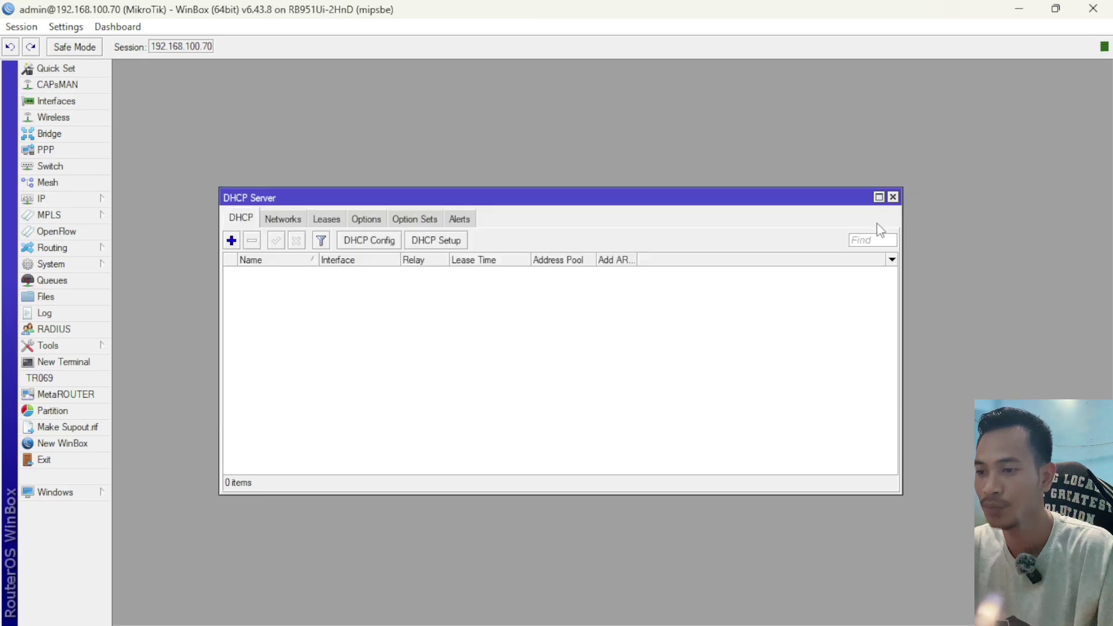
{"action": "left_click", "coordinate": [896, 196]}
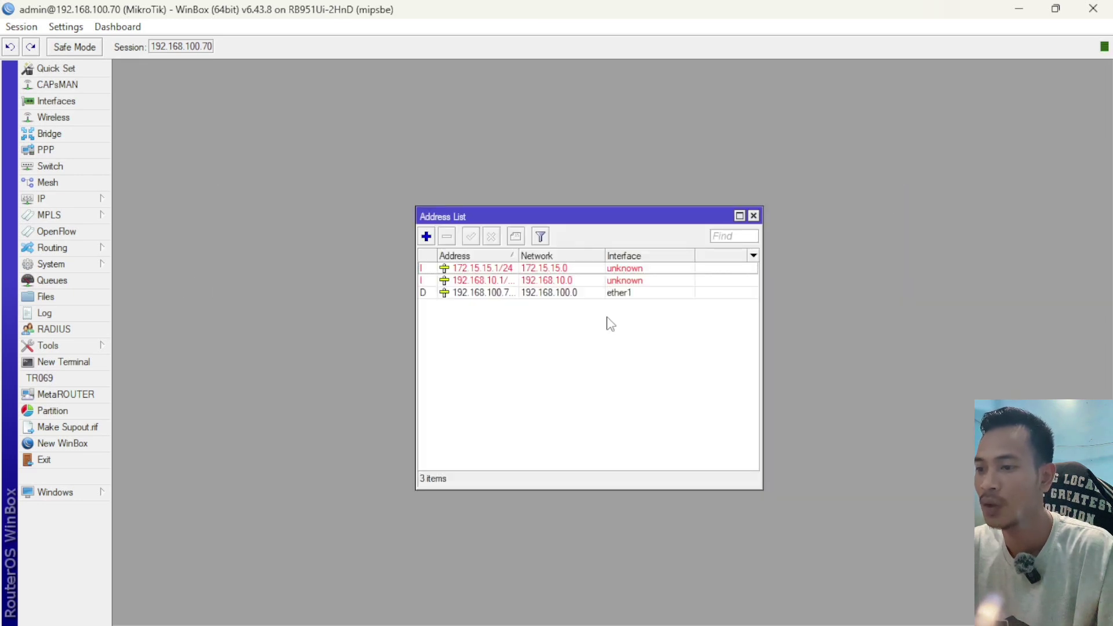
Step: Remove the 172.15.15.1/24 and 192.168.10.1 entries from the IP address list, keeping the ether1 address
{"action": "left_click", "coordinate": [470, 282]}
{"action": "left_click", "coordinate": [470, 268], "text": "shift"}
{"action": "left_click", "coordinate": [447, 236]}
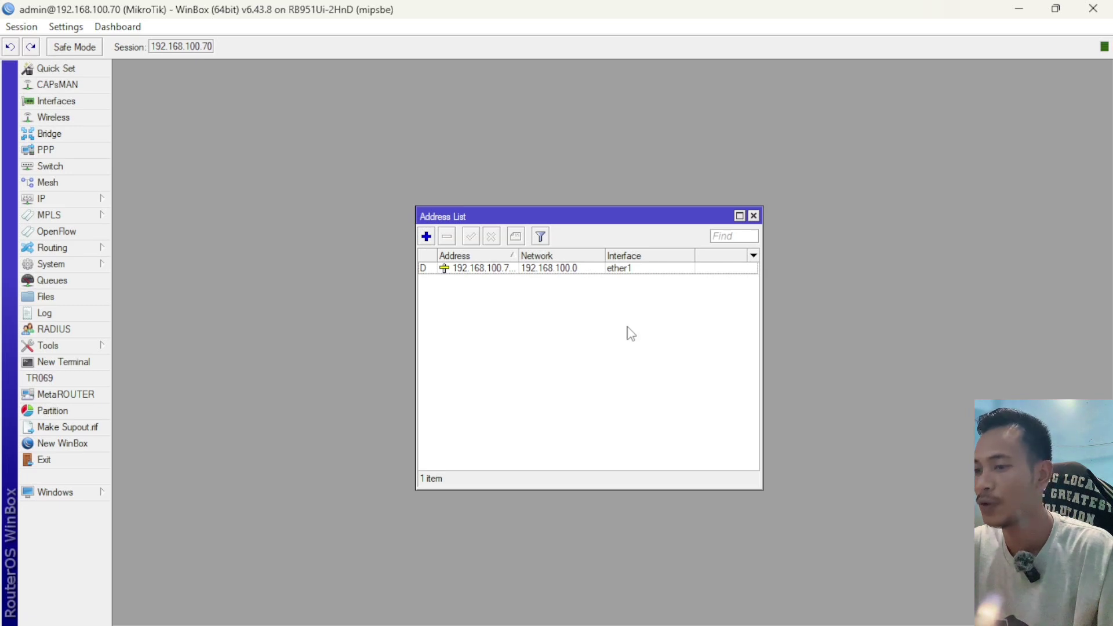
{"action": "left_click", "coordinate": [614, 271]}
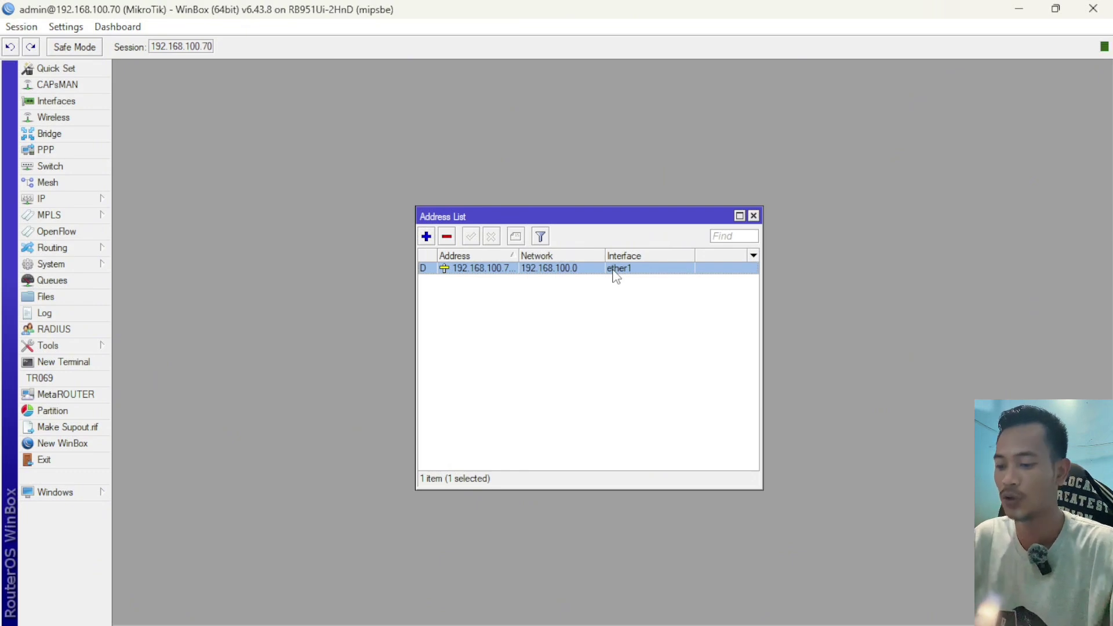
Step: Test internet connectivity by pinging google.com from a router terminal, stop the ping, and close the terminal and address list
{"action": "left_click", "coordinate": [82, 363]}
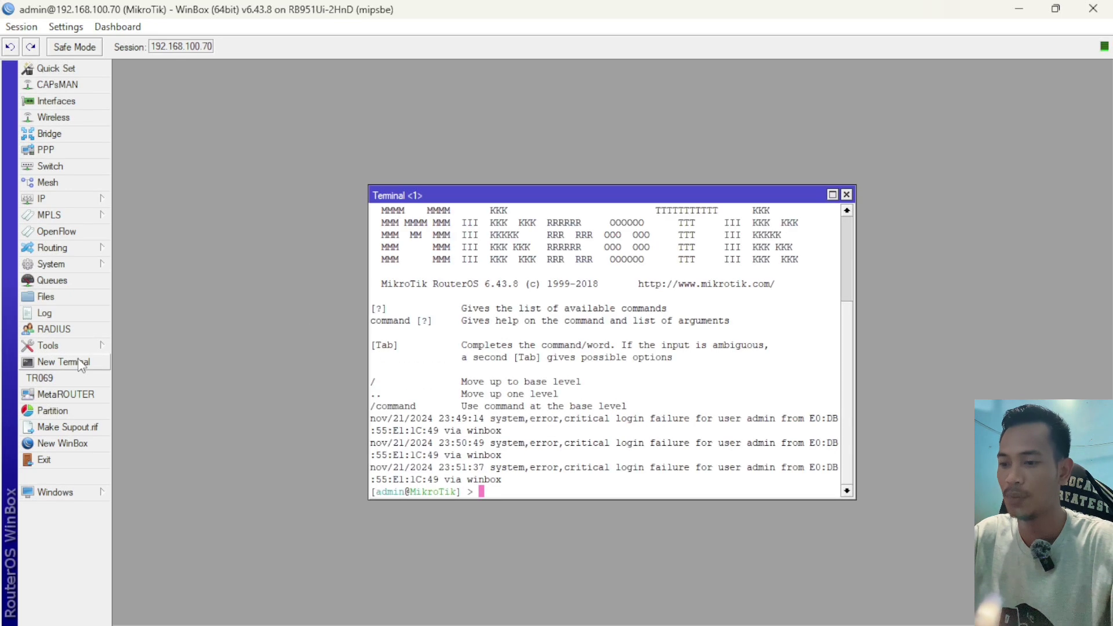
{"action": "type", "text": "ping go"}
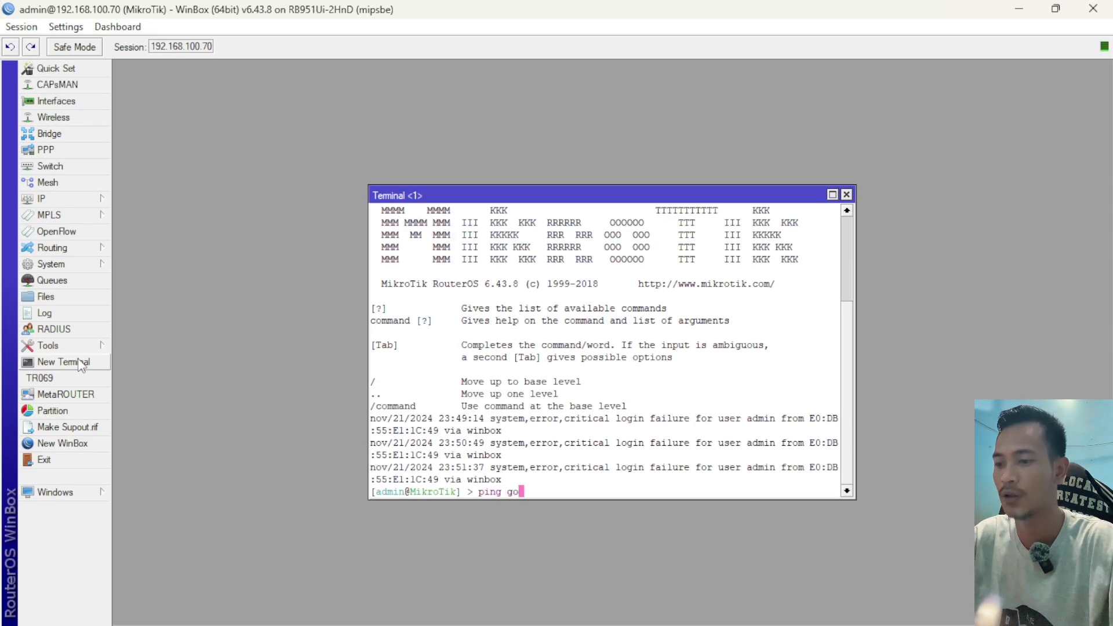
{"action": "type", "text": "ogle.com"}
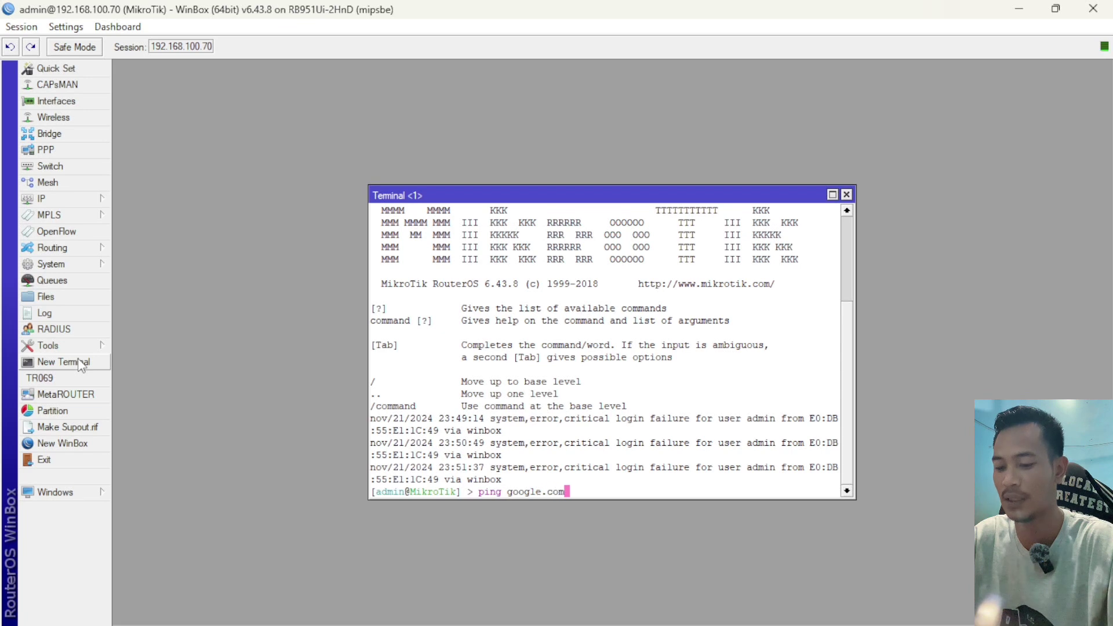
{"action": "key", "text": "Return"}
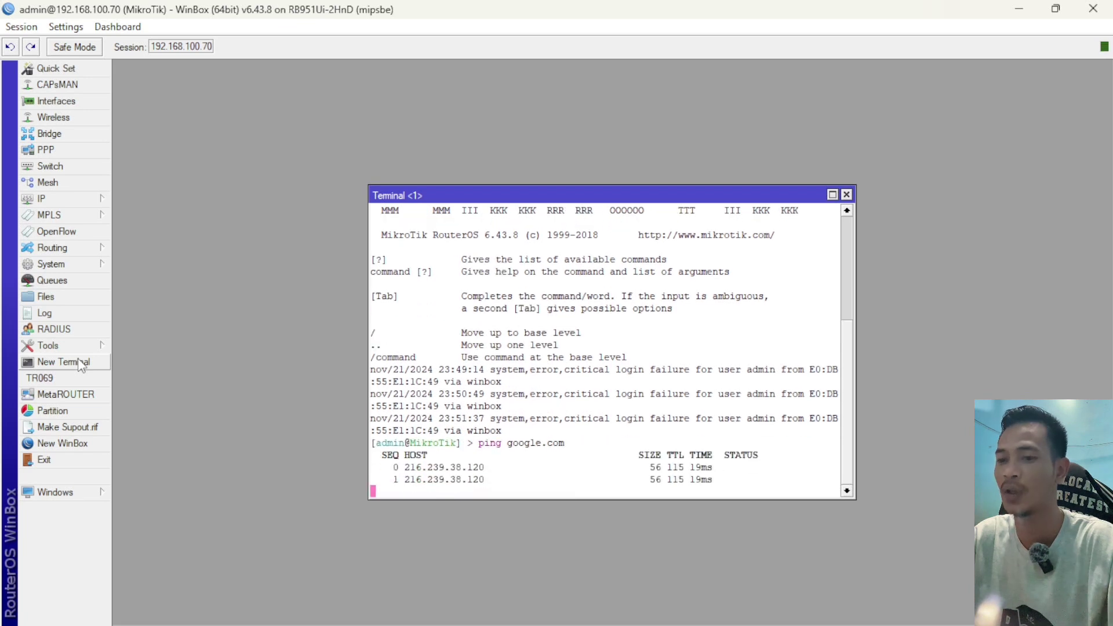
{"action": "key", "text": "ctrl+c"}
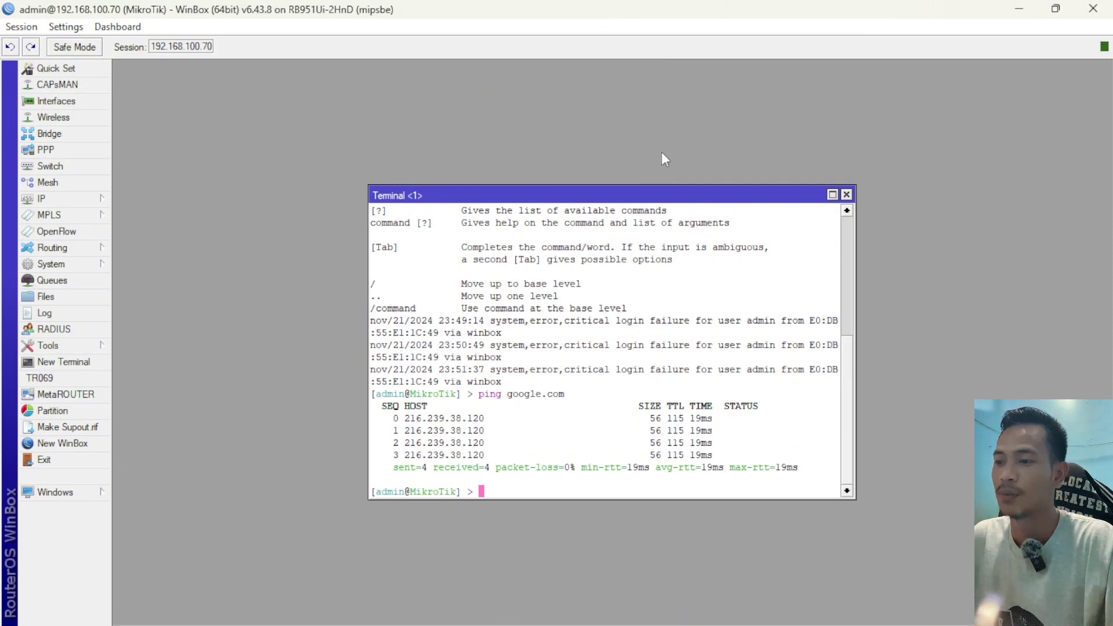
{"action": "left_click", "coordinate": [846, 195]}
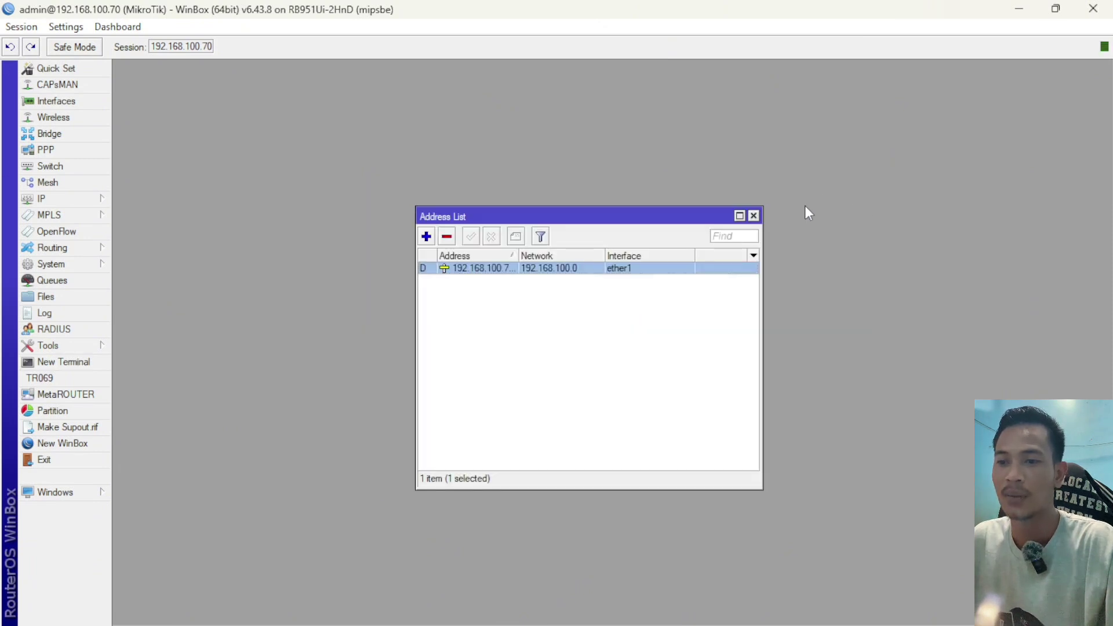
{"action": "left_click", "coordinate": [754, 216]}
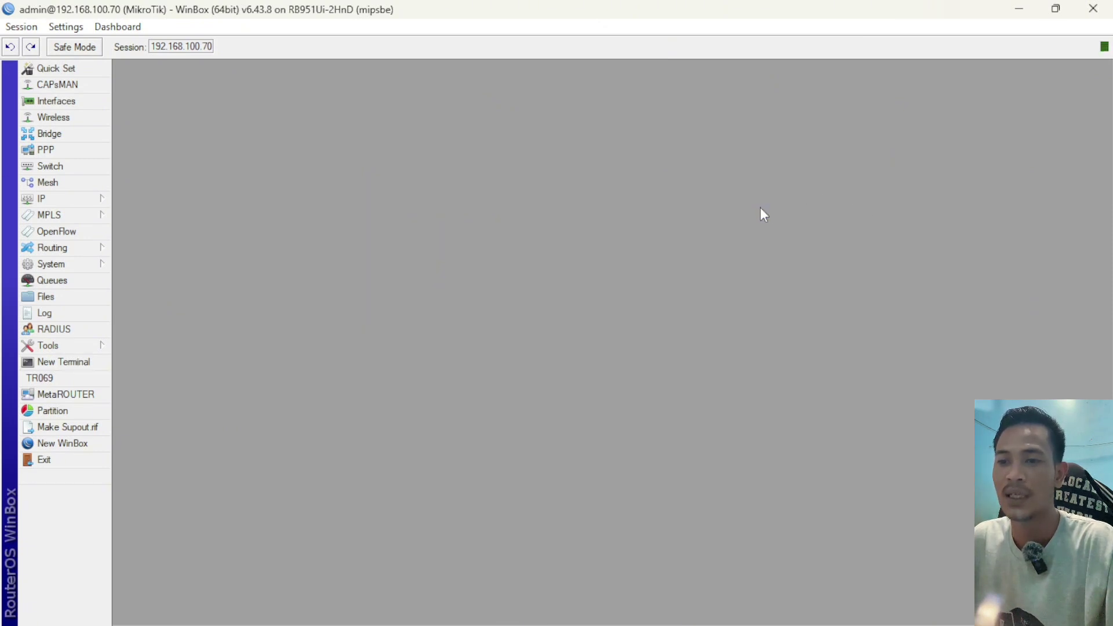
Step: Open the list of all router interfaces and examine ether2
{"action": "left_click", "coordinate": [47, 107]}
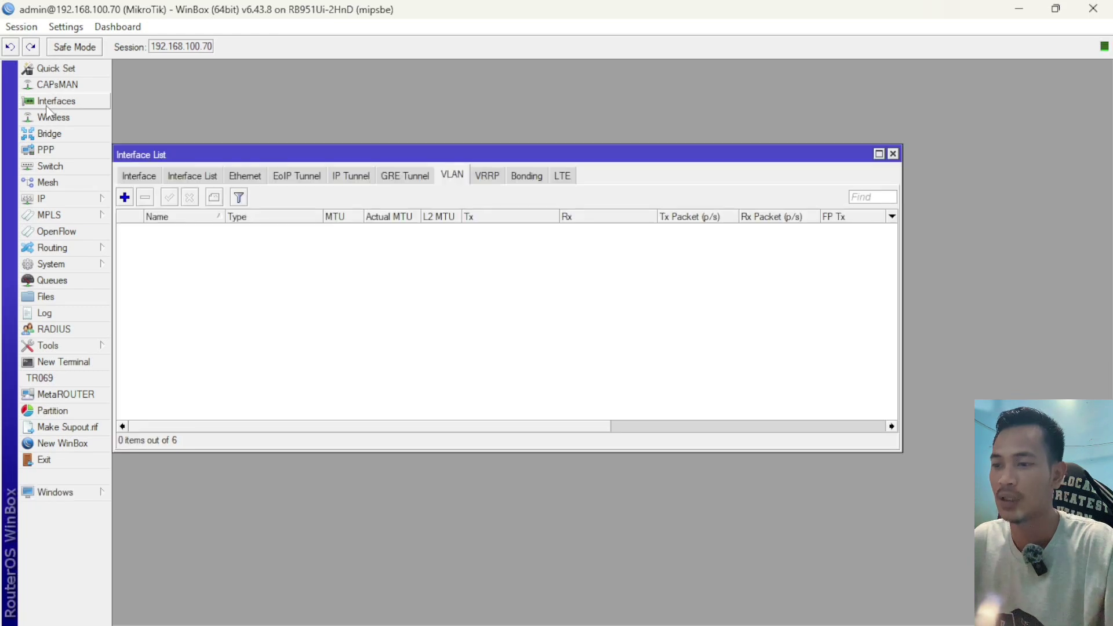
{"action": "left_click_drag", "start_coordinate": [488, 155], "coordinate": [605, 139]}
{"action": "left_click", "coordinate": [268, 161]}
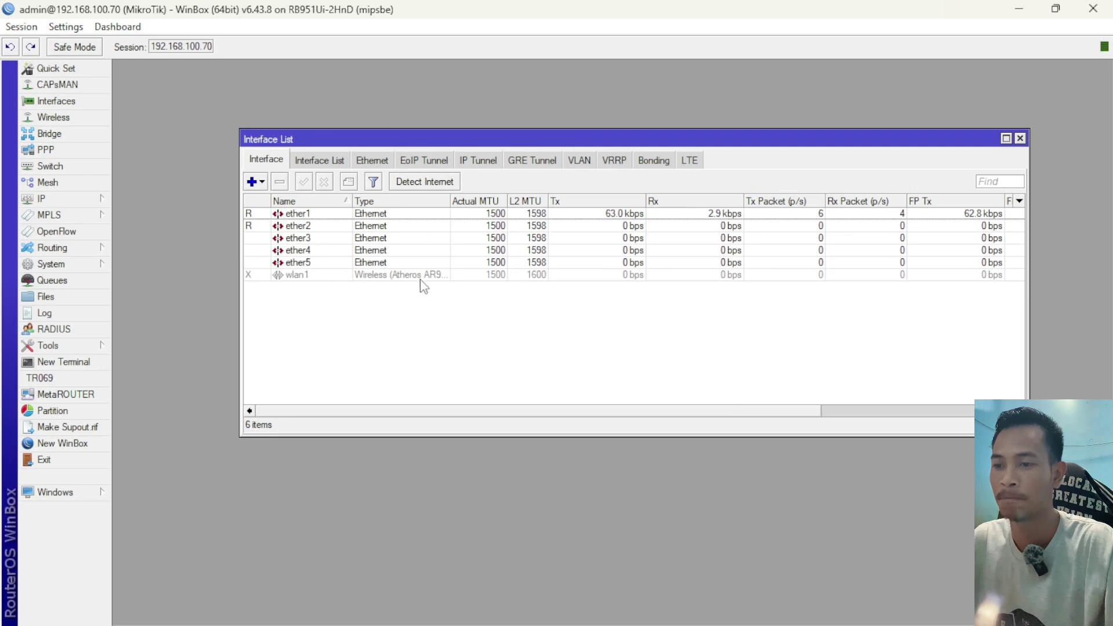
{"action": "left_click", "coordinate": [306, 227]}
{"action": "left_click", "coordinate": [375, 356]}
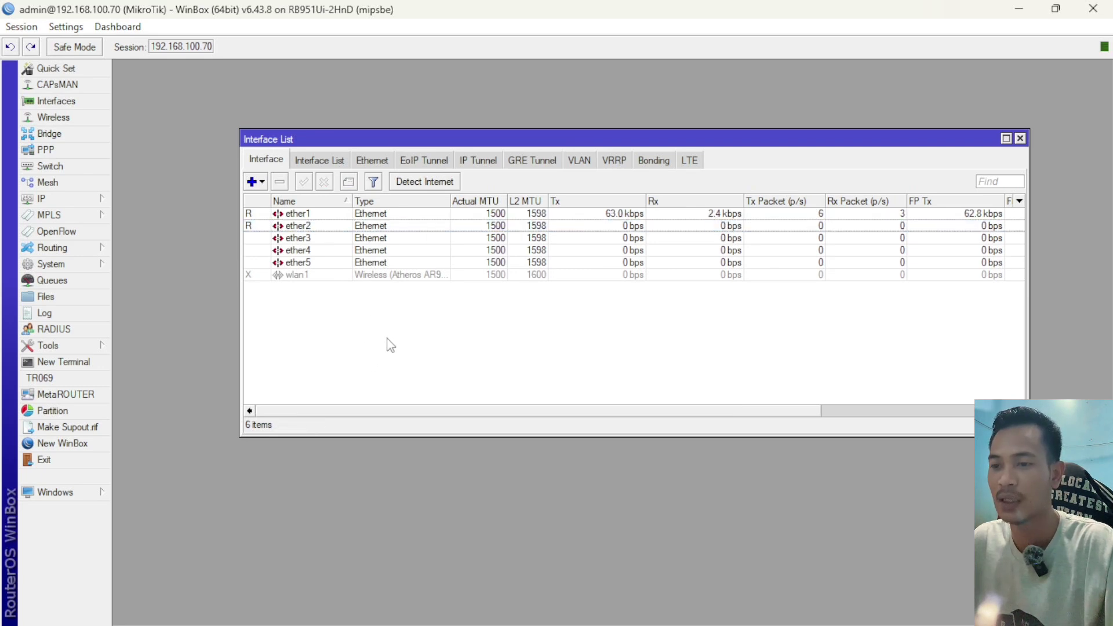
{"action": "left_click", "coordinate": [309, 227]}
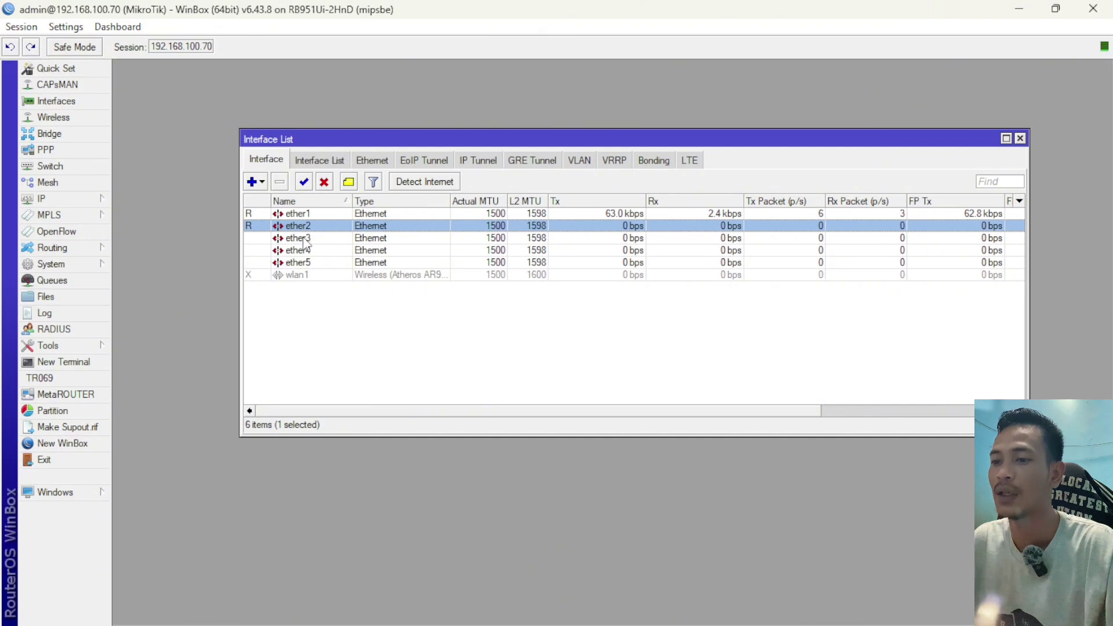
Step: Start a new VLAN interface named VLAN LAB A with VLAN ID 10
{"action": "left_click", "coordinate": [580, 161]}
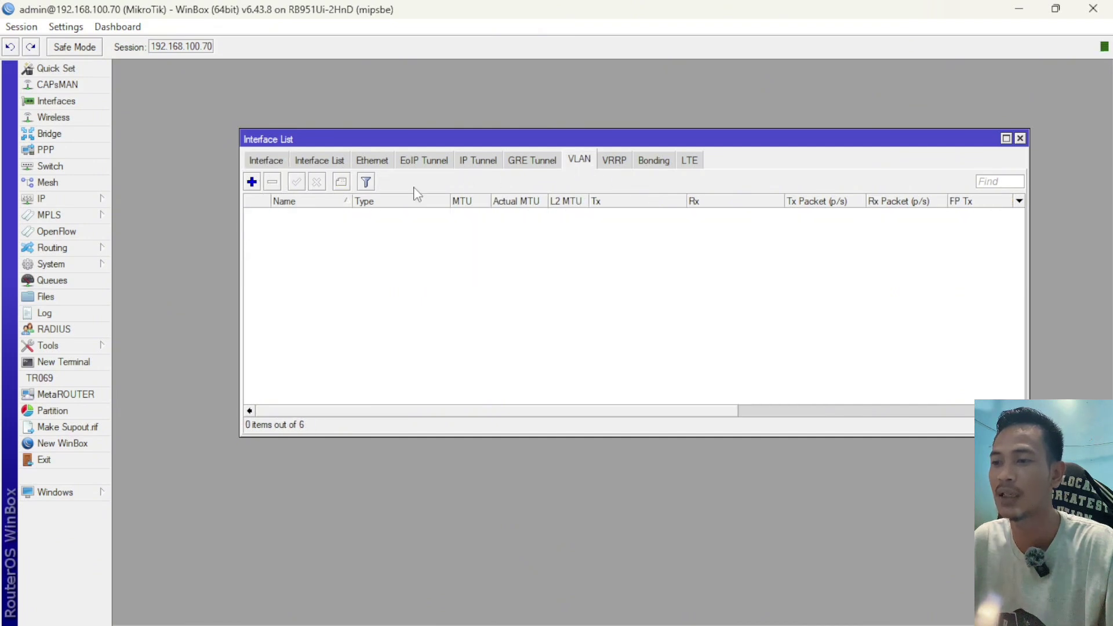
{"action": "left_click", "coordinate": [251, 182]}
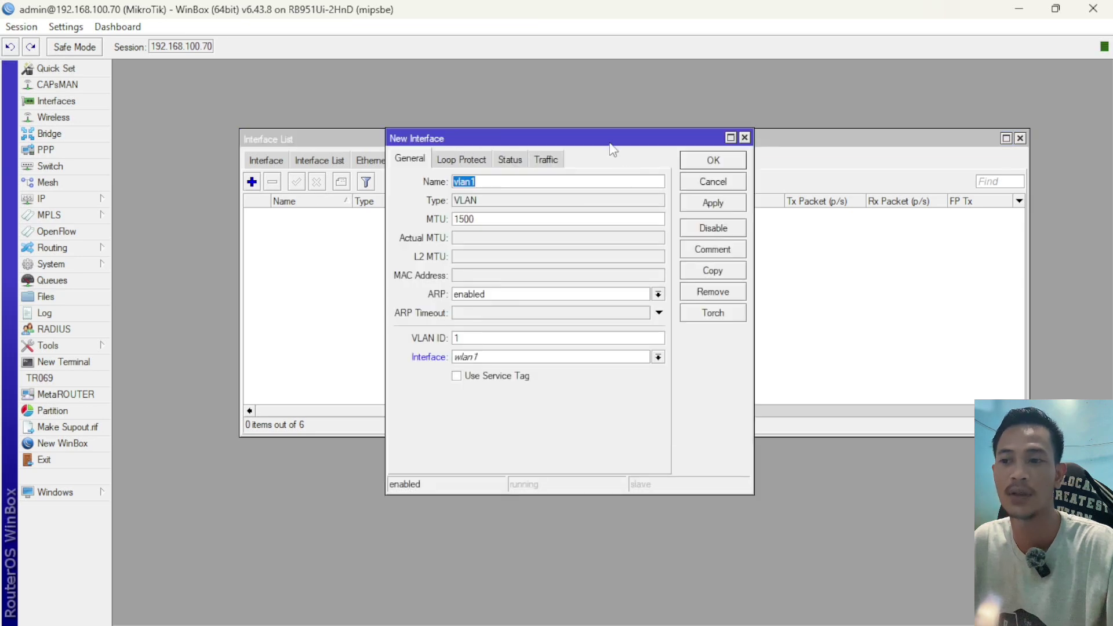
{"action": "left_click_drag", "start_coordinate": [606, 136], "coordinate": [613, 184]}
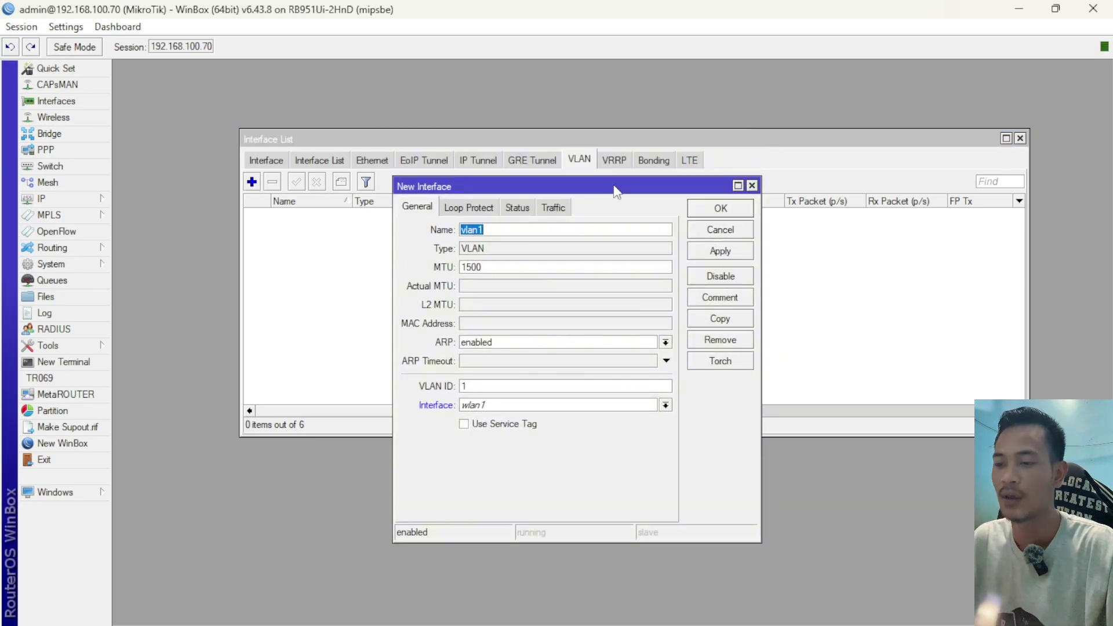
{"action": "left_click", "coordinate": [519, 230]}
{"action": "left_click_drag", "start_coordinate": [497, 231], "coordinate": [388, 238]}
{"action": "type", "text": "VLAN "}
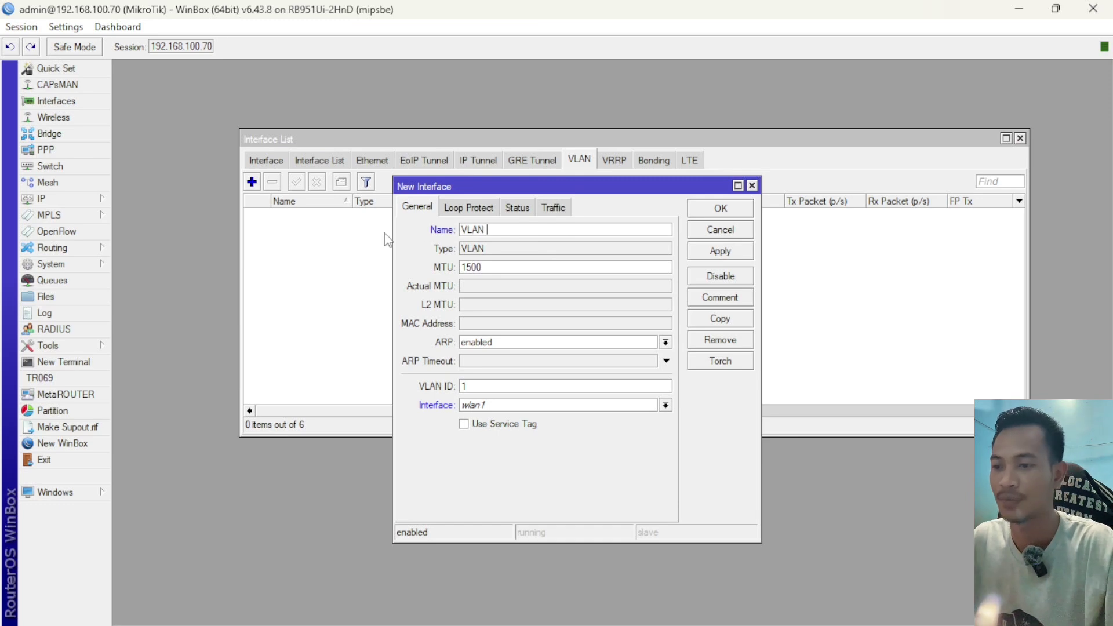
{"action": "type", "text": "LAB A"}
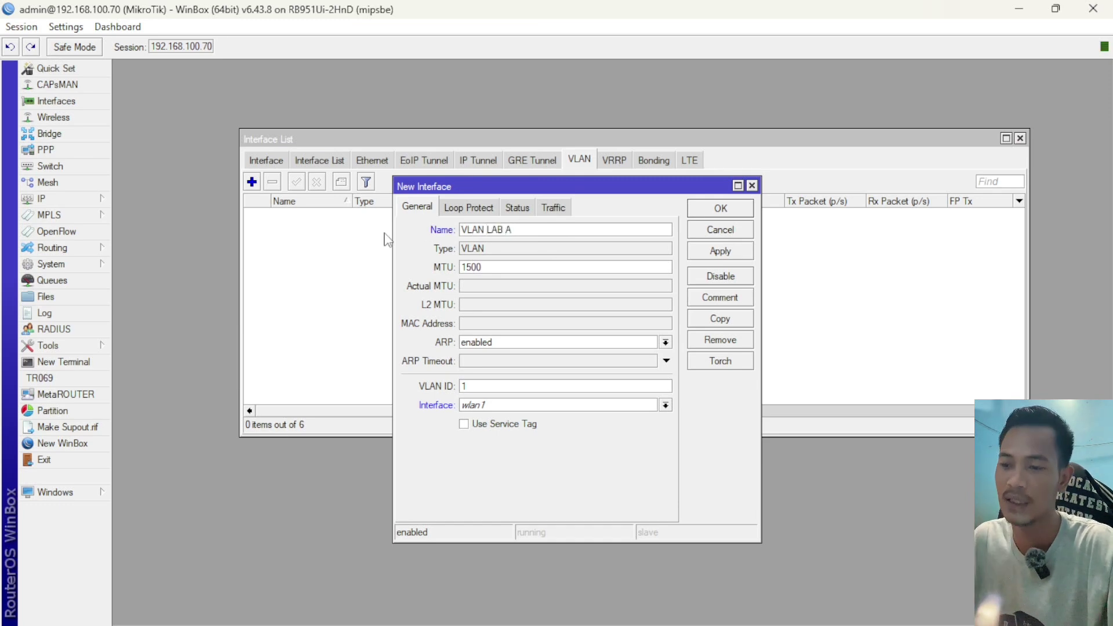
{"action": "left_click", "coordinate": [498, 386]}
{"action": "type", "text": "0"}
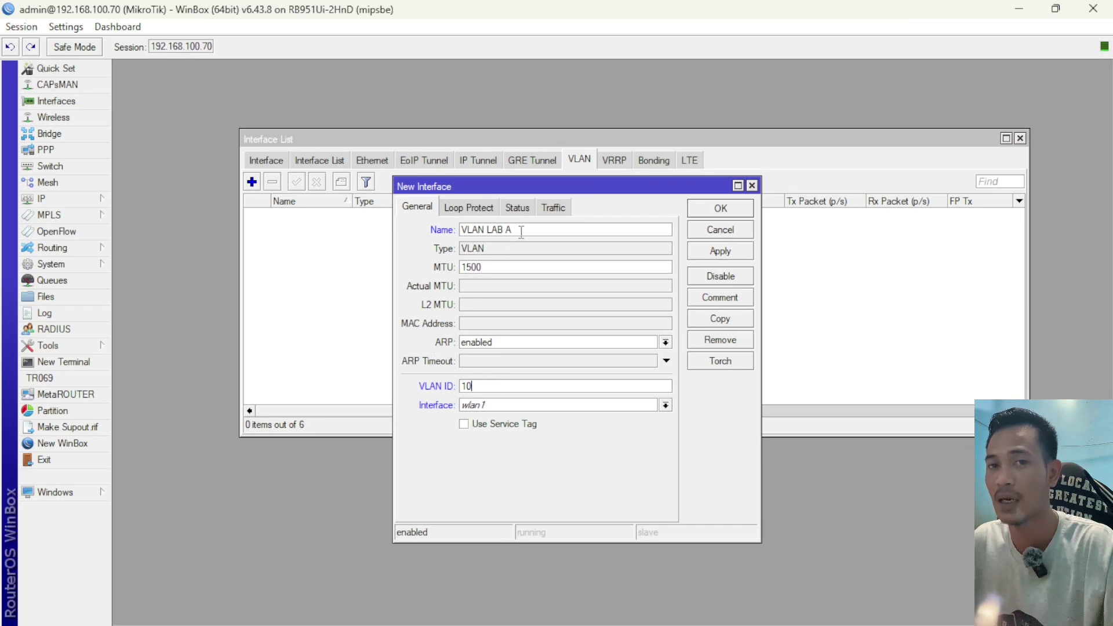
Step: Assign VLAN LAB A to the ether2 interface and save the new VLAN
{"action": "left_click_drag", "start_coordinate": [514, 230], "coordinate": [381, 232]}
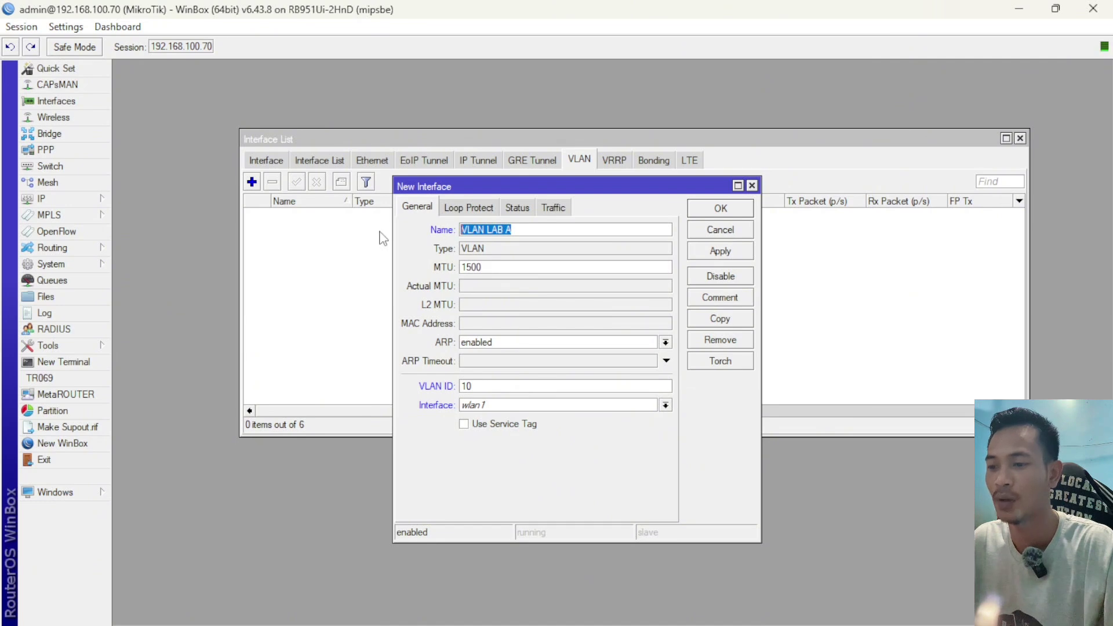
{"action": "left_click", "coordinate": [490, 406]}
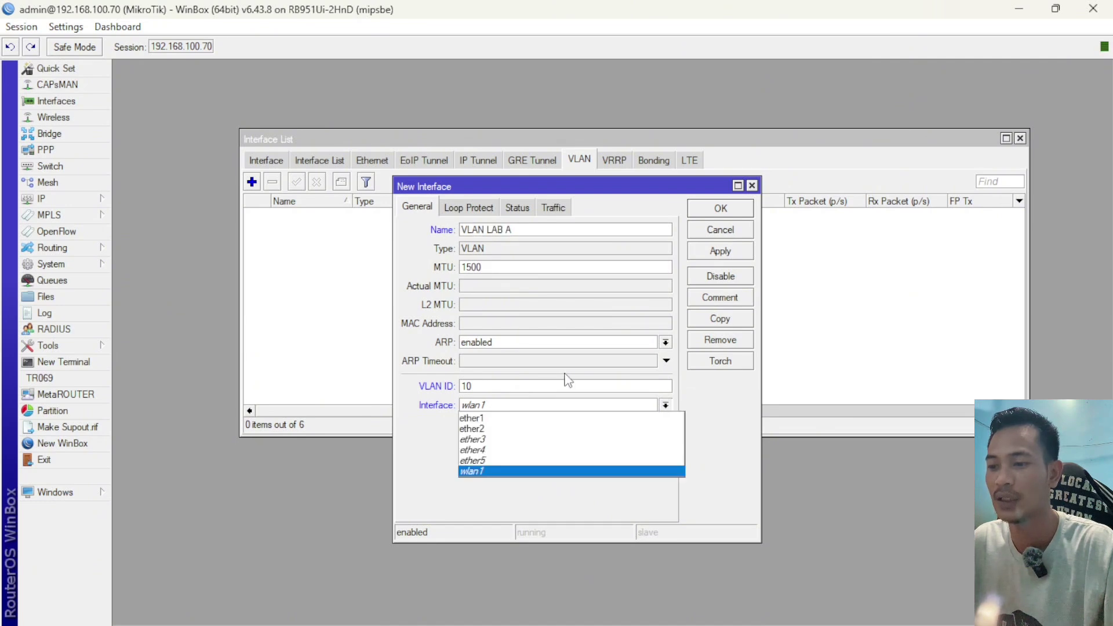
{"action": "left_click", "coordinate": [481, 429]}
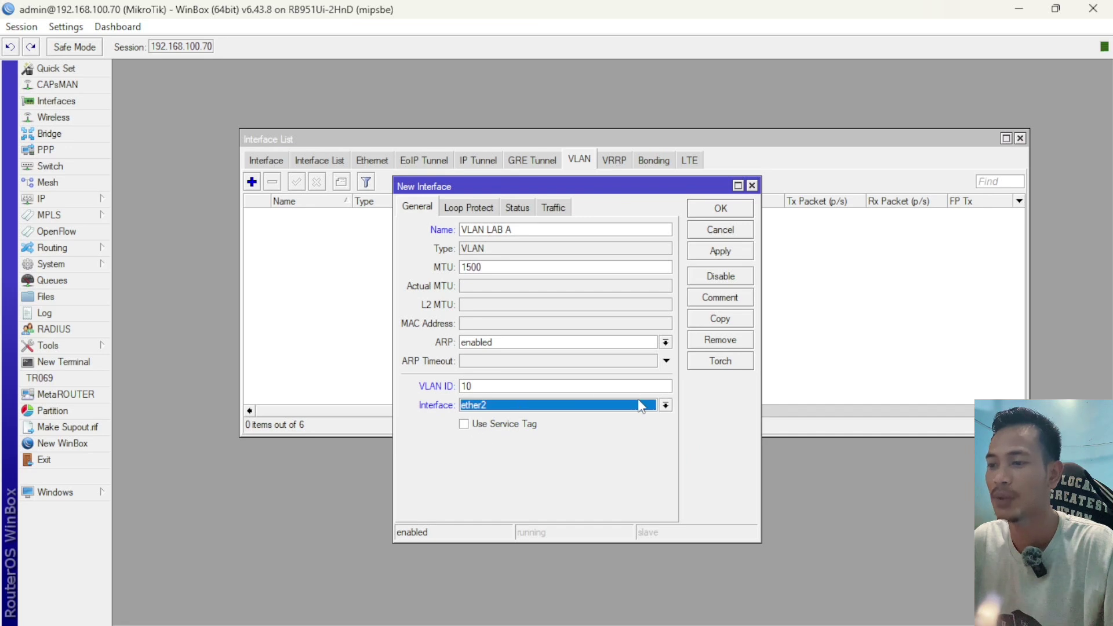
{"action": "left_click", "coordinate": [731, 257]}
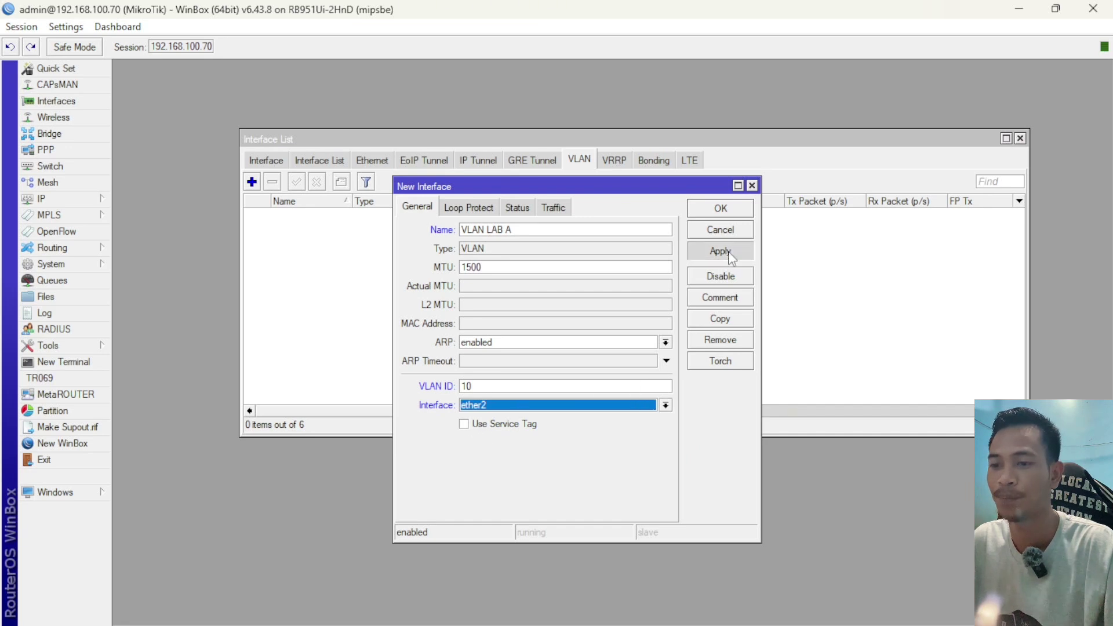
{"action": "left_click", "coordinate": [722, 209]}
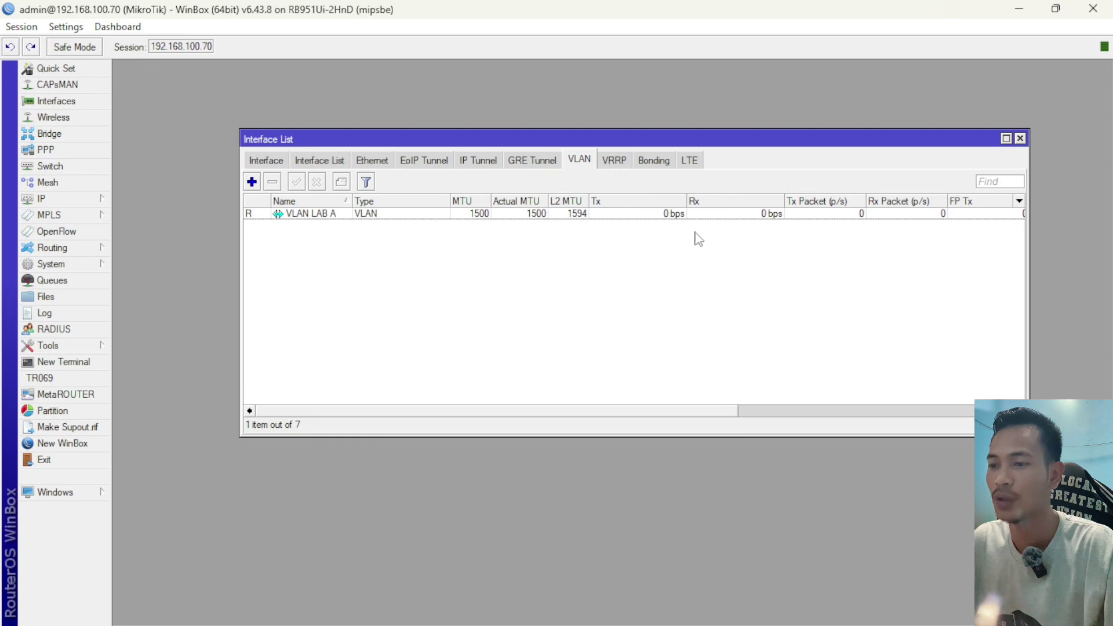
Step: Create a second VLAN interface named VLAN LAB B with VLAN ID 20 on ether2 and save it
{"action": "left_click", "coordinate": [252, 182]}
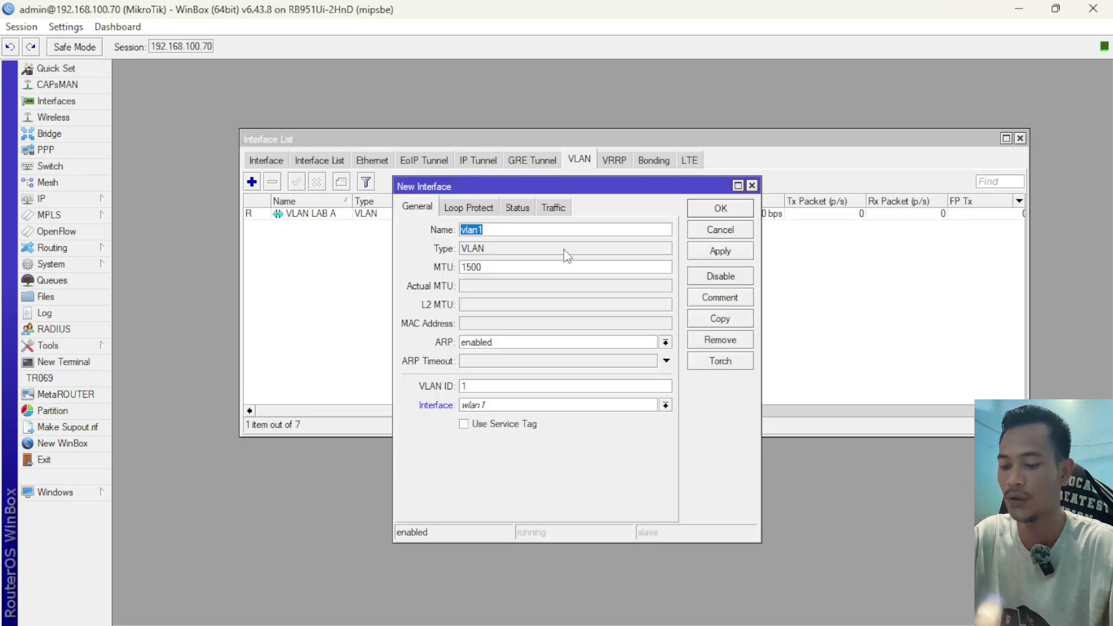
{"action": "type", "text": "VLAN LAB B"}
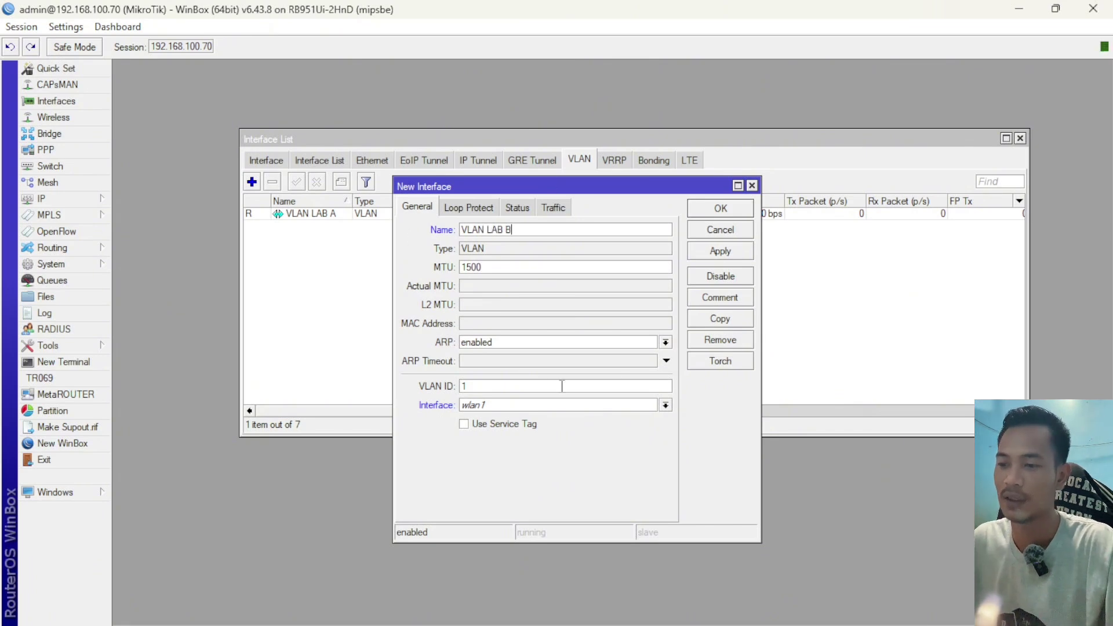
{"action": "double_click", "coordinate": [532, 386]}
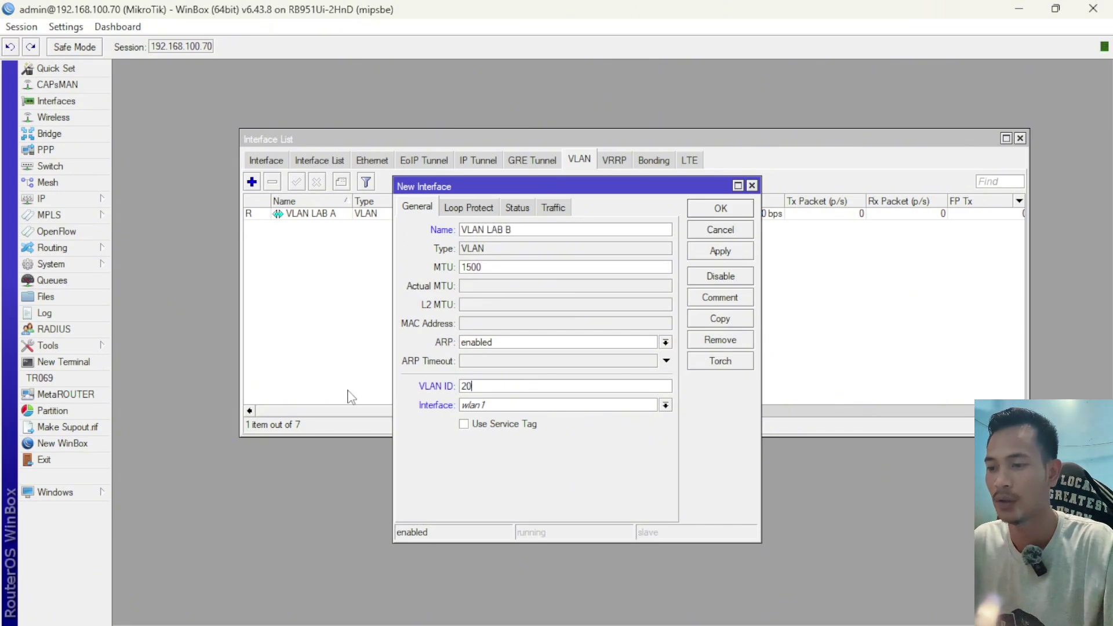
{"action": "left_click", "coordinate": [512, 407]}
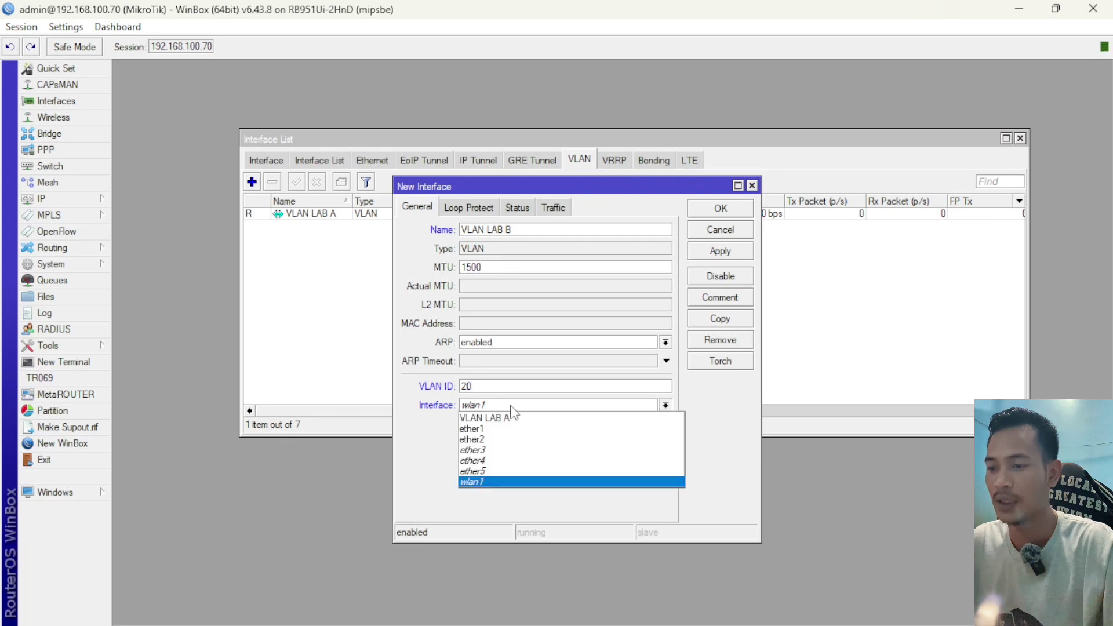
{"action": "left_click", "coordinate": [499, 439]}
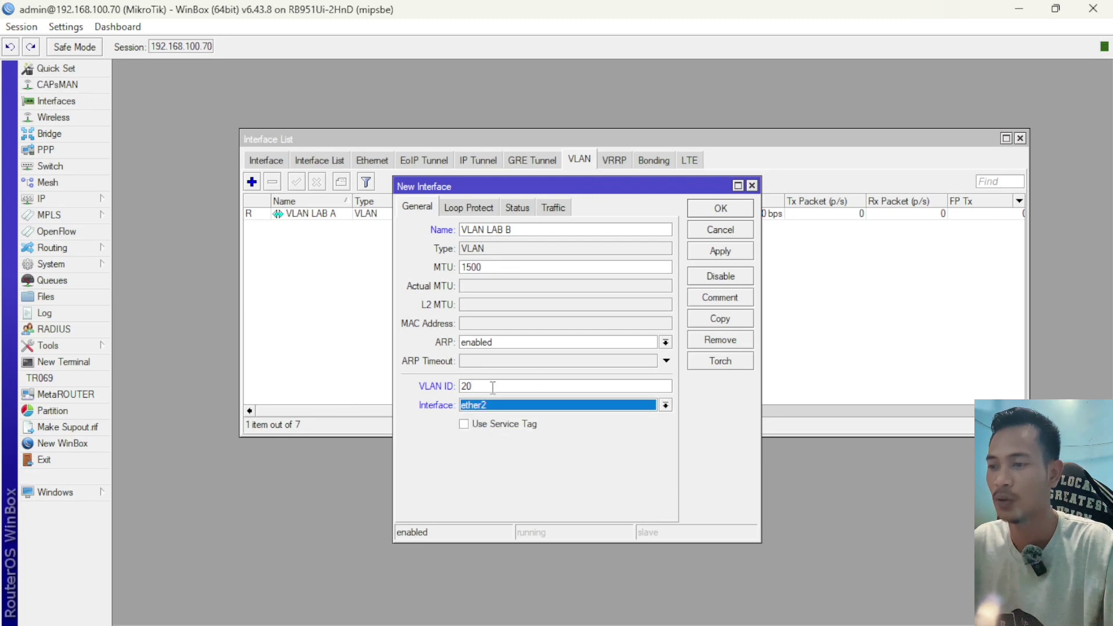
{"action": "left_click", "coordinate": [734, 250]}
{"action": "left_click", "coordinate": [721, 209]}
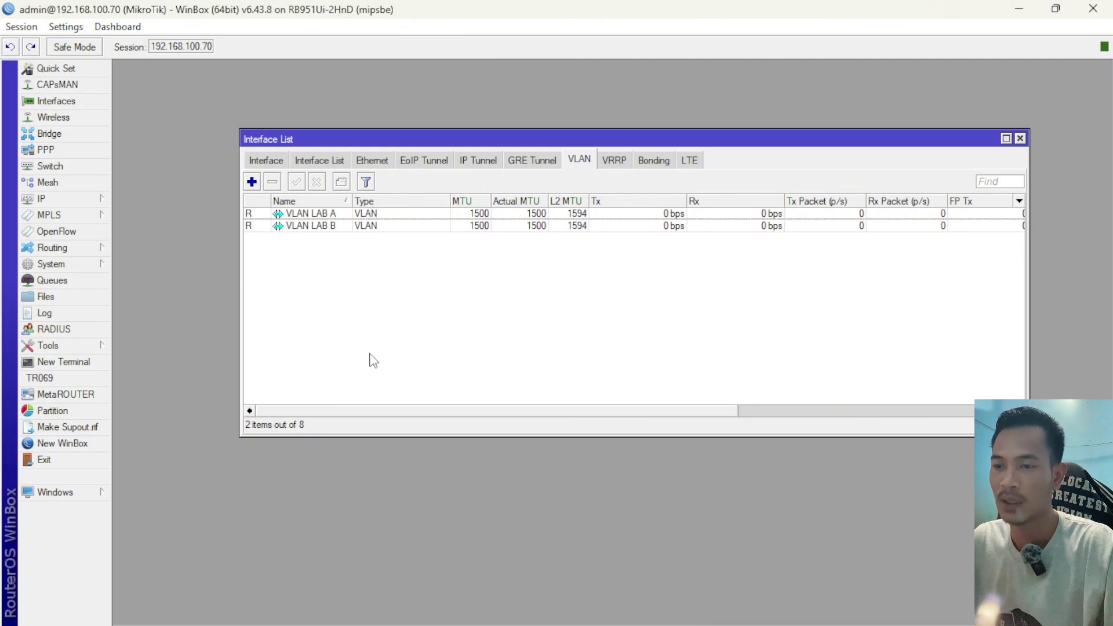
Step: Examine VLAN LAB A and VLAN LAB B beneath ether2 in the list of all router interfaces
{"action": "left_click", "coordinate": [280, 165]}
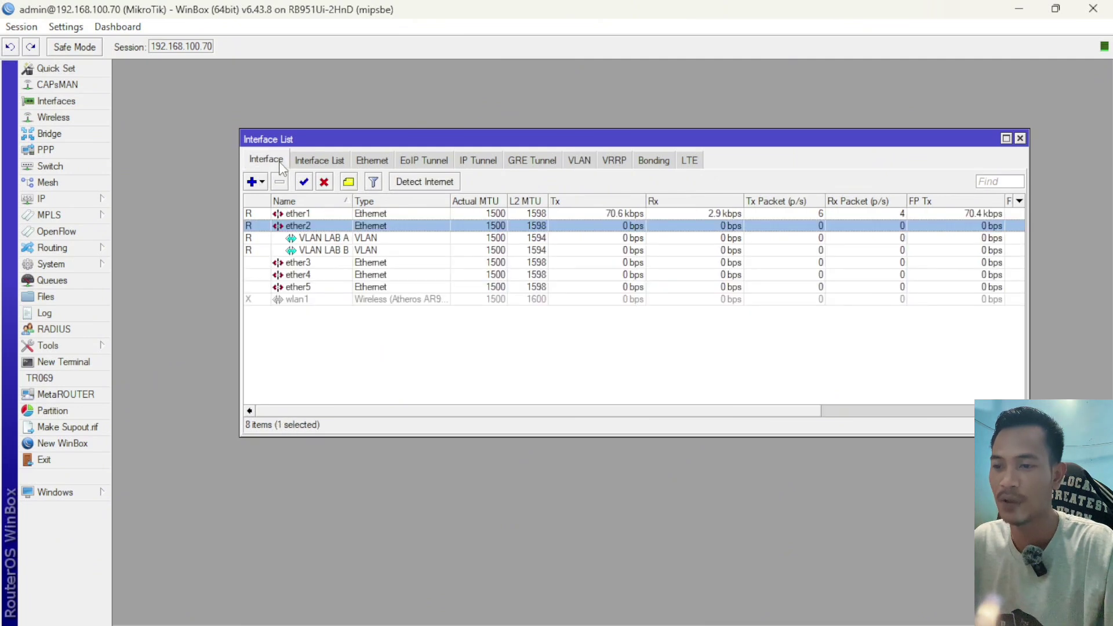
{"action": "left_click", "coordinate": [312, 239]}
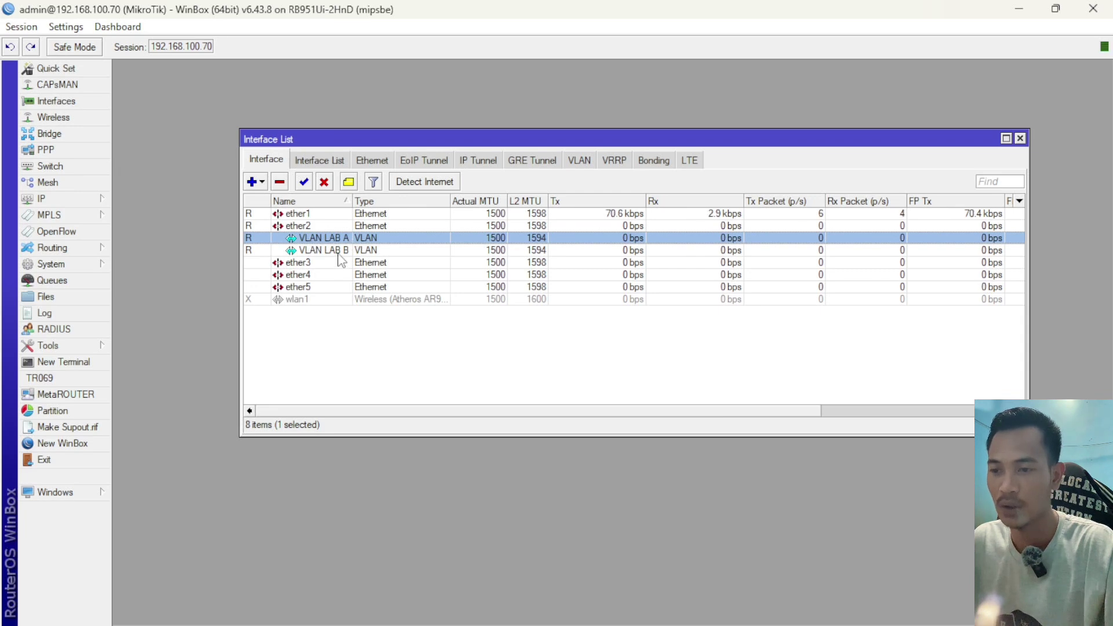
{"action": "left_click", "coordinate": [290, 227]}
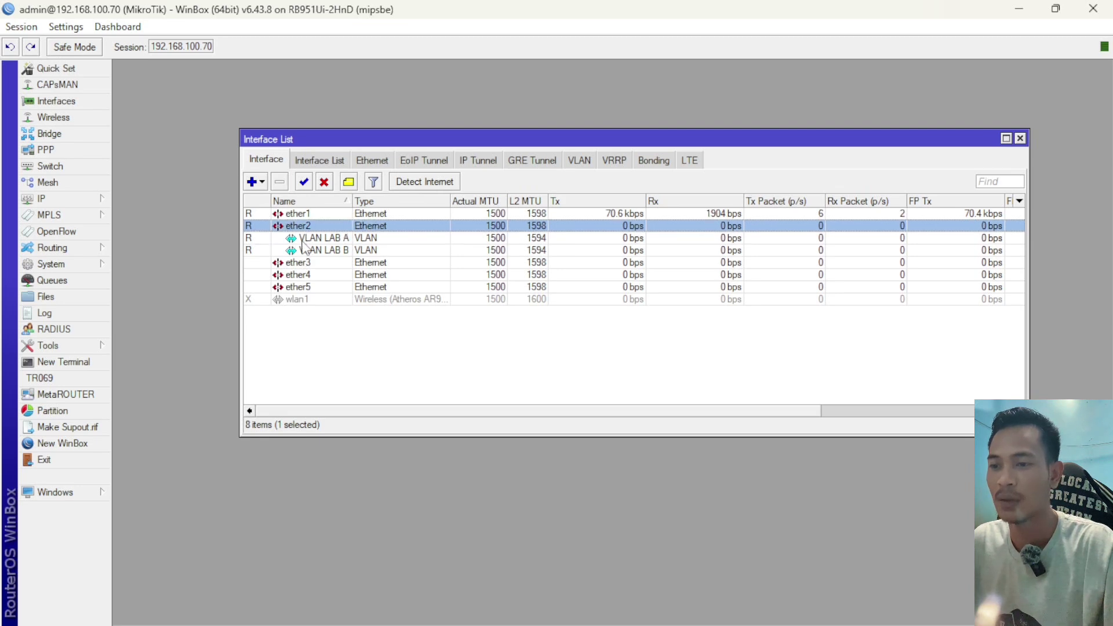
{"action": "left_click", "coordinate": [306, 239]}
{"action": "left_click", "coordinate": [306, 253]}
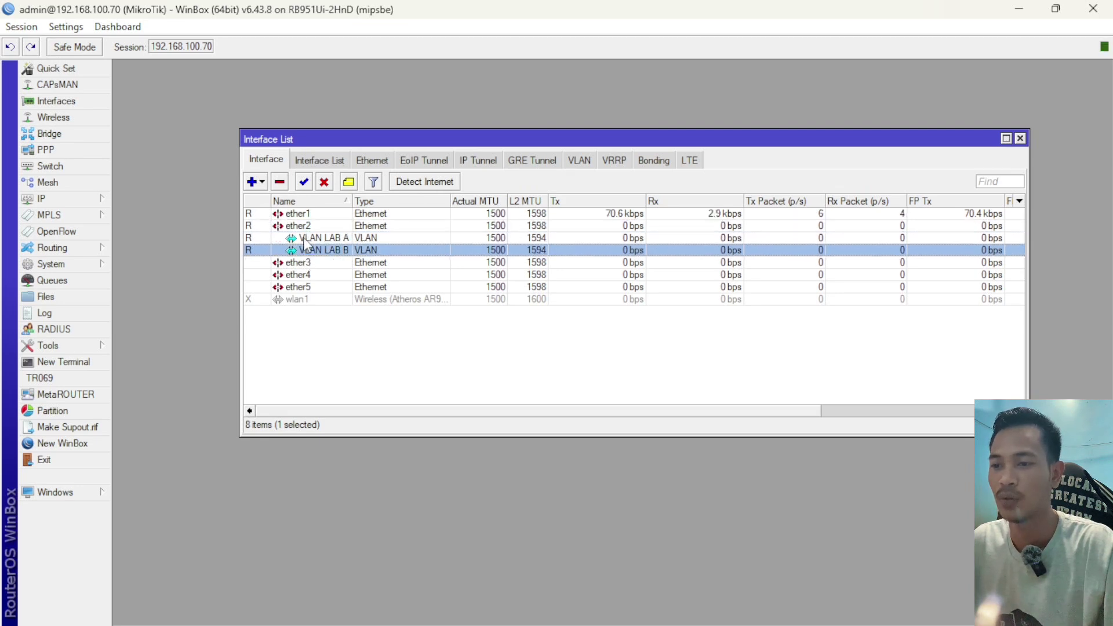
{"action": "left_click", "coordinate": [305, 242]}
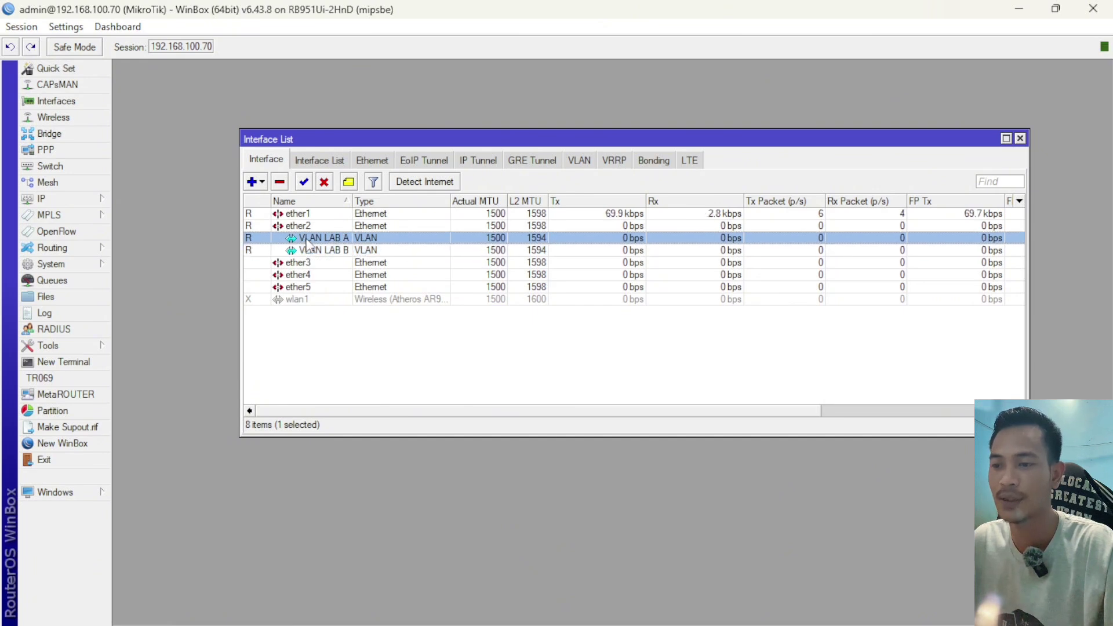
Step: Open the router's IP address list and add 172.24.24.1/24 on the VLAN LAB A interface
{"action": "left_click", "coordinate": [83, 203]}
{"action": "left_click", "coordinate": [159, 234]}
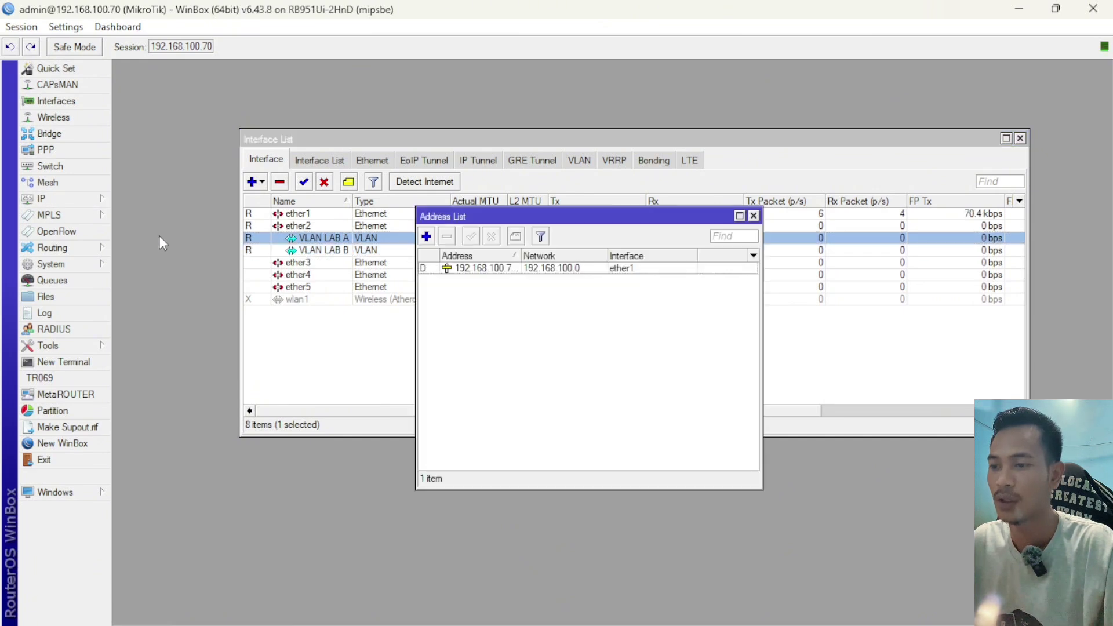
{"action": "left_click_drag", "start_coordinate": [568, 221], "coordinate": [675, 222]}
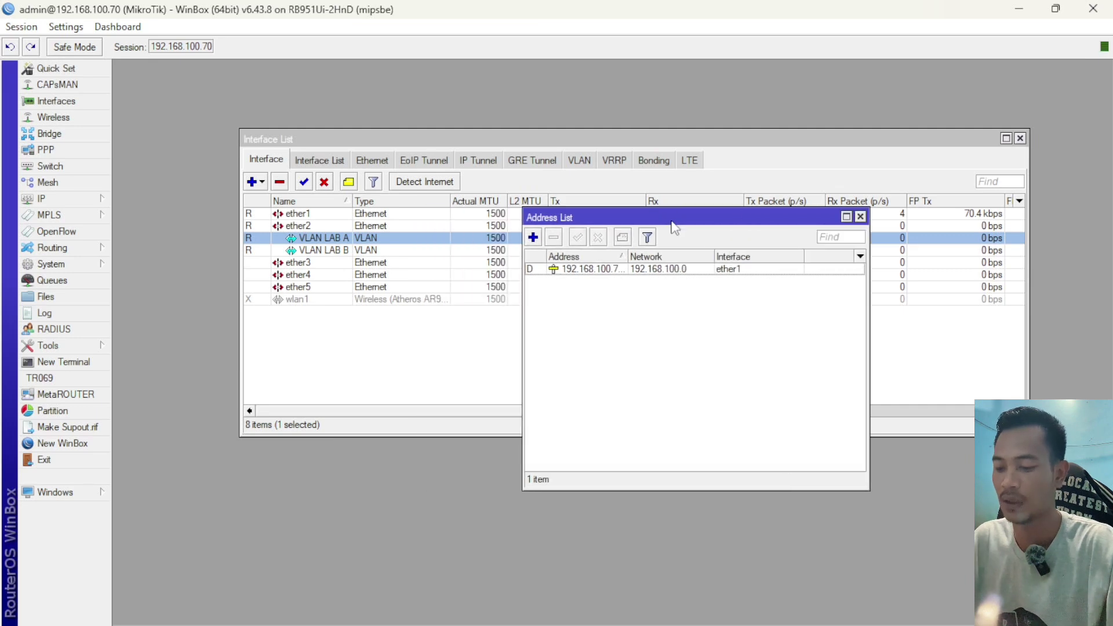
{"action": "left_click", "coordinate": [533, 237]}
{"action": "type", "text": "172"}
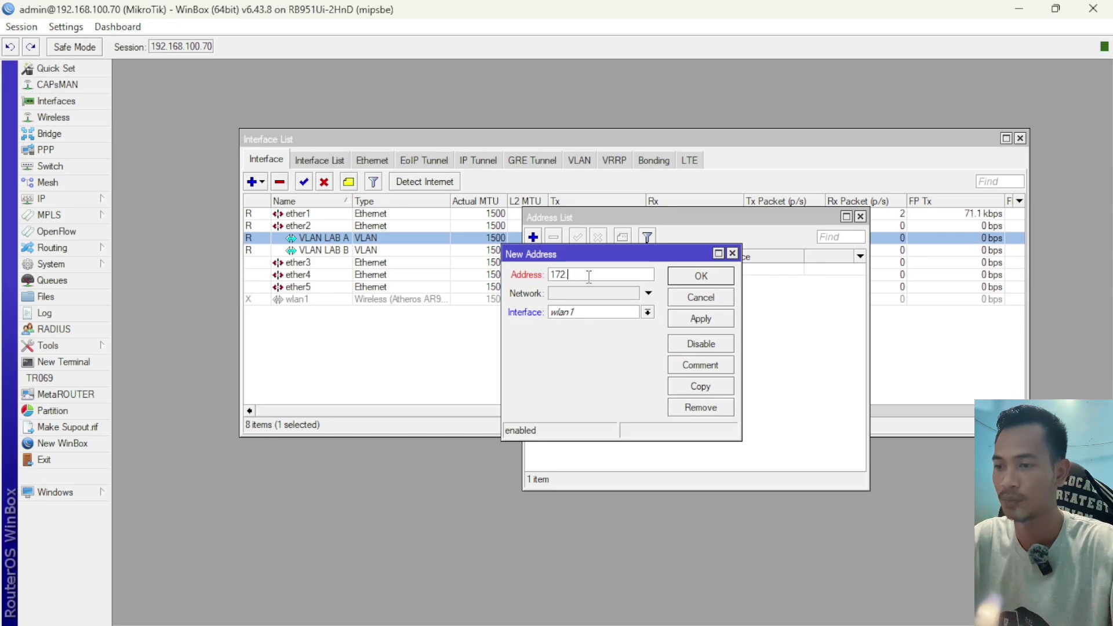
{"action": "type", "text": ".102"}
{"action": "type", "text": "4.241"}
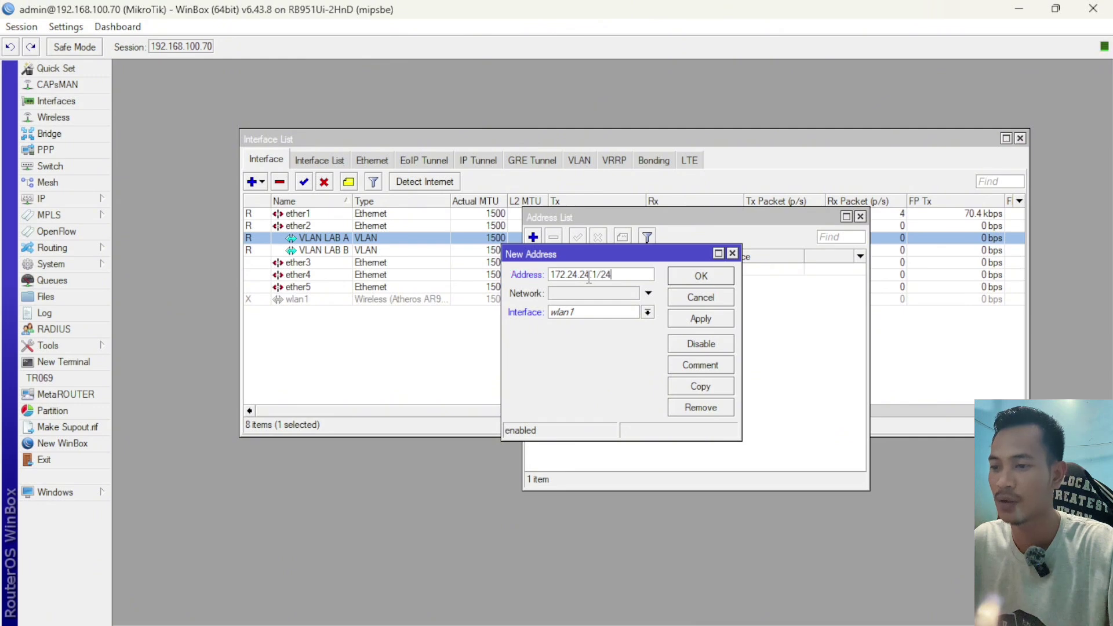
{"action": "left_click", "coordinate": [591, 312]}
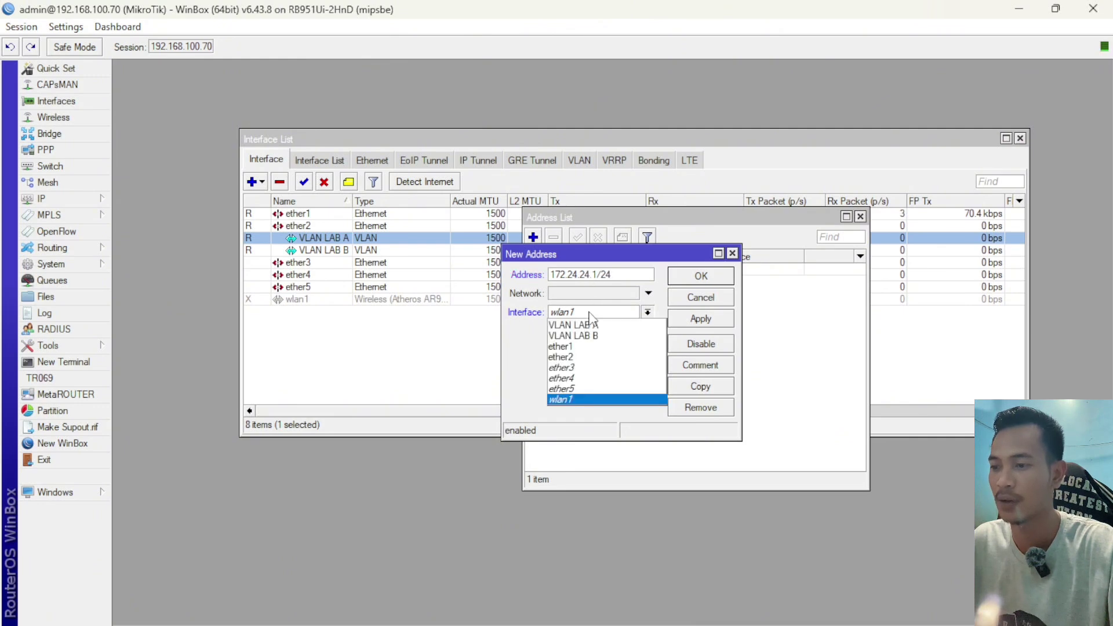
{"action": "left_click", "coordinate": [624, 326]}
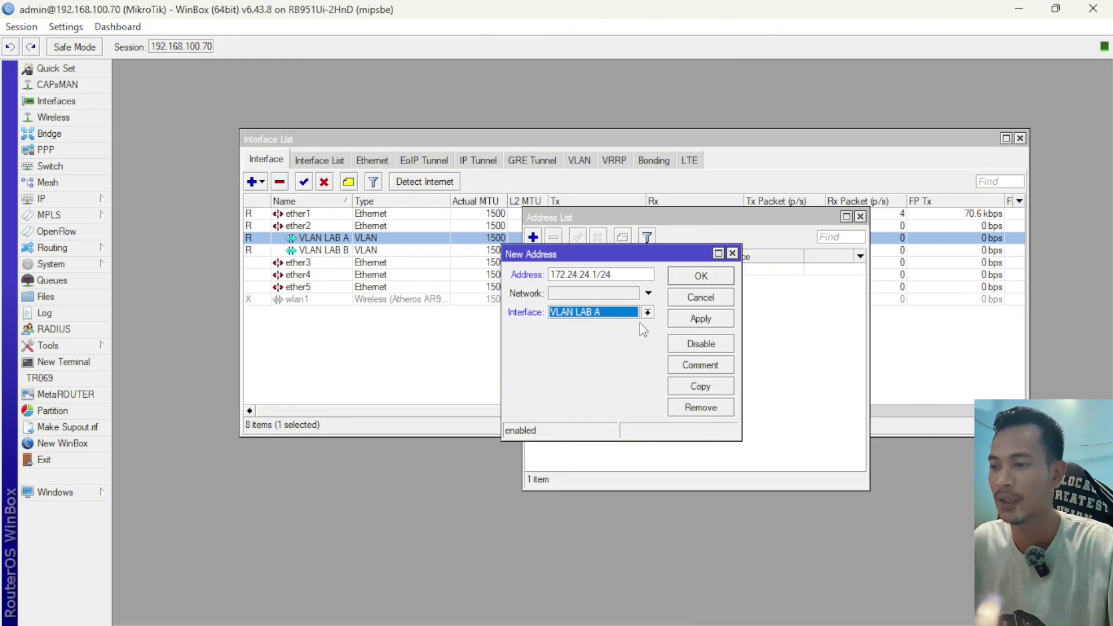
{"action": "left_click", "coordinate": [690, 320]}
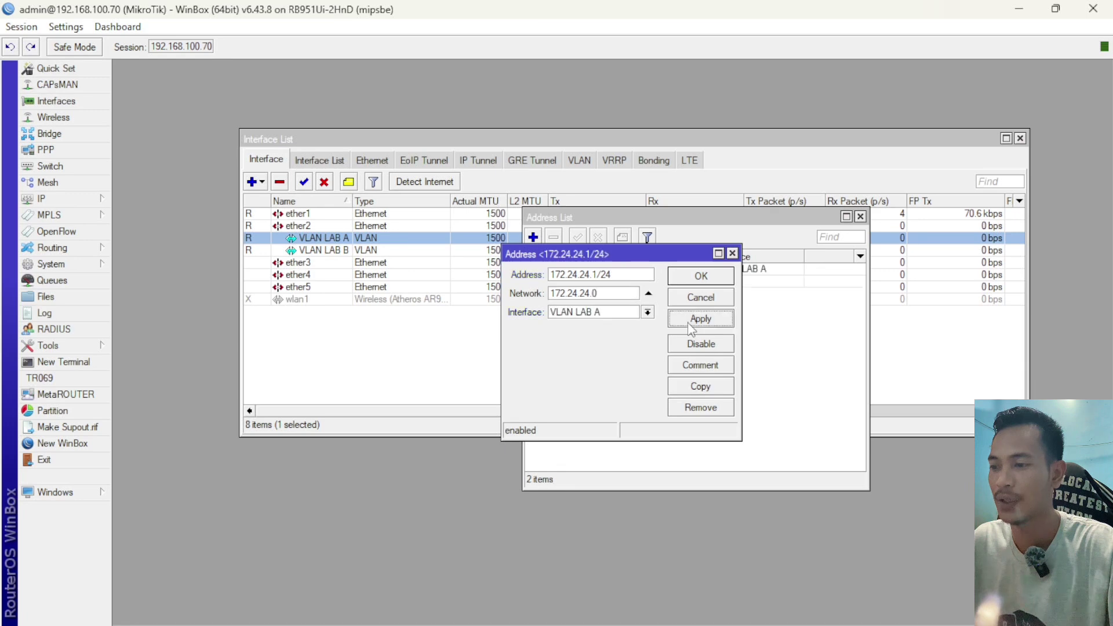
{"action": "left_click", "coordinate": [701, 276]}
Step: Add the IP address 192.168.10.1/24 on the VLAN LAB B interface
{"action": "left_click", "coordinate": [533, 237]}
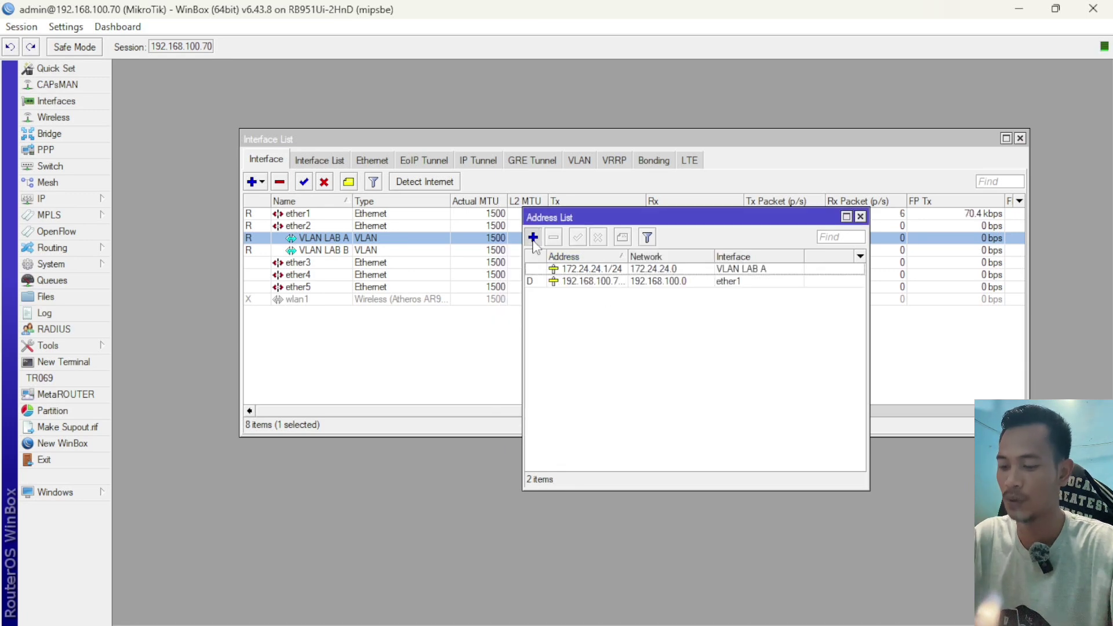
{"action": "type", "text": "192"}
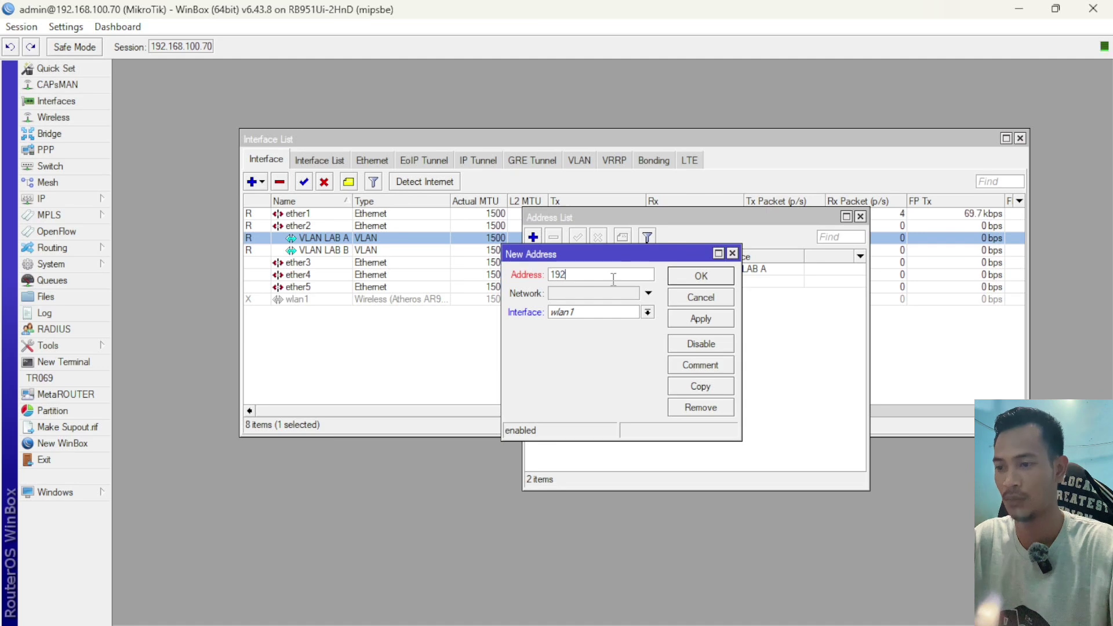
{"action": "type", "text": ".168.10.1/24"}
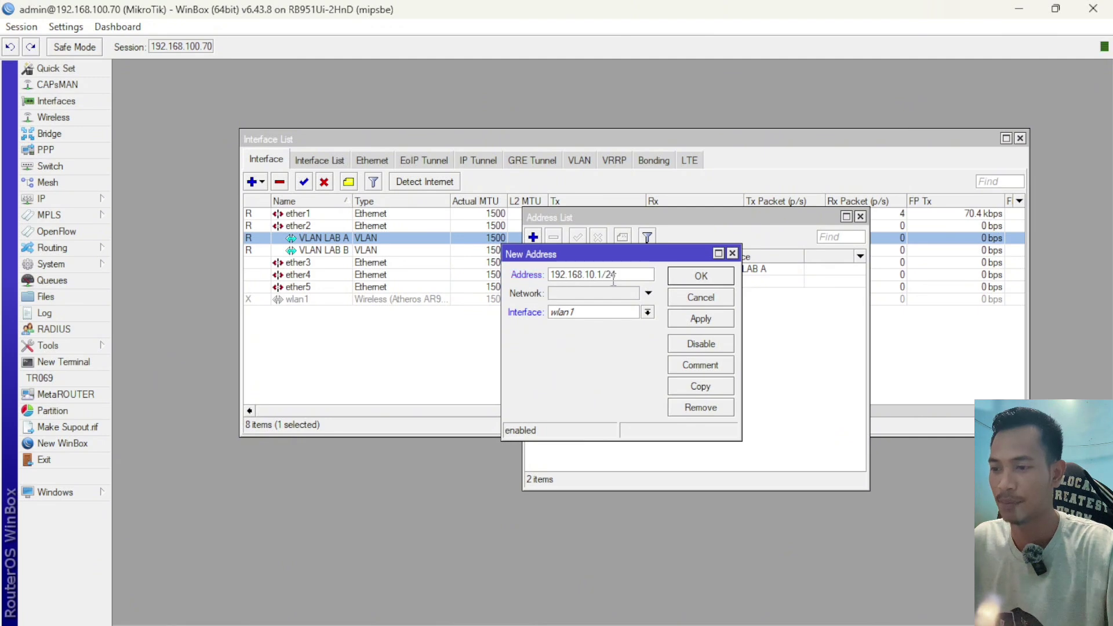
{"action": "left_click", "coordinate": [602, 313]}
{"action": "left_click", "coordinate": [603, 336]}
{"action": "left_click", "coordinate": [693, 322]}
{"action": "left_click", "coordinate": [701, 277]}
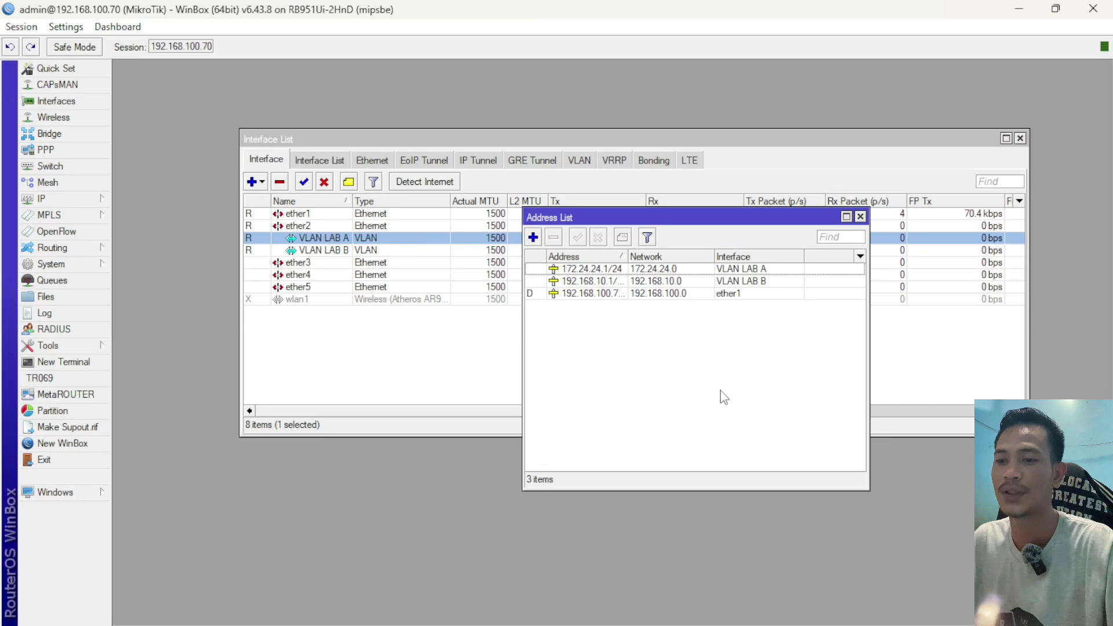
Step: Open the DHCP server settings and start DHCP Setup with VLAN LAB A as the server interface
{"action": "left_click", "coordinate": [70, 200]}
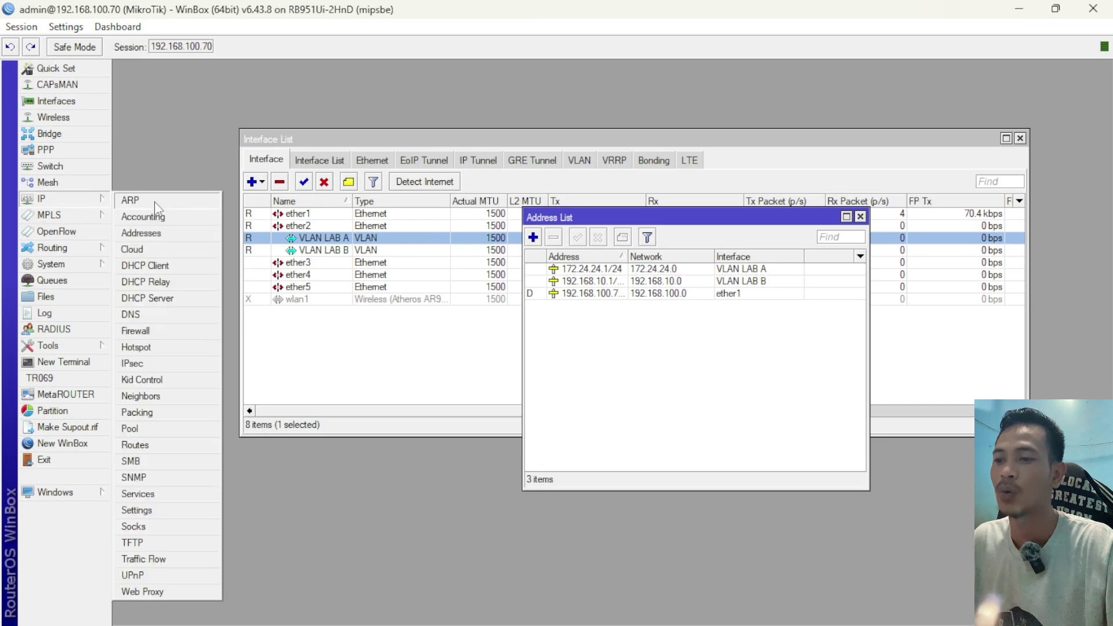
{"action": "left_click", "coordinate": [165, 298]}
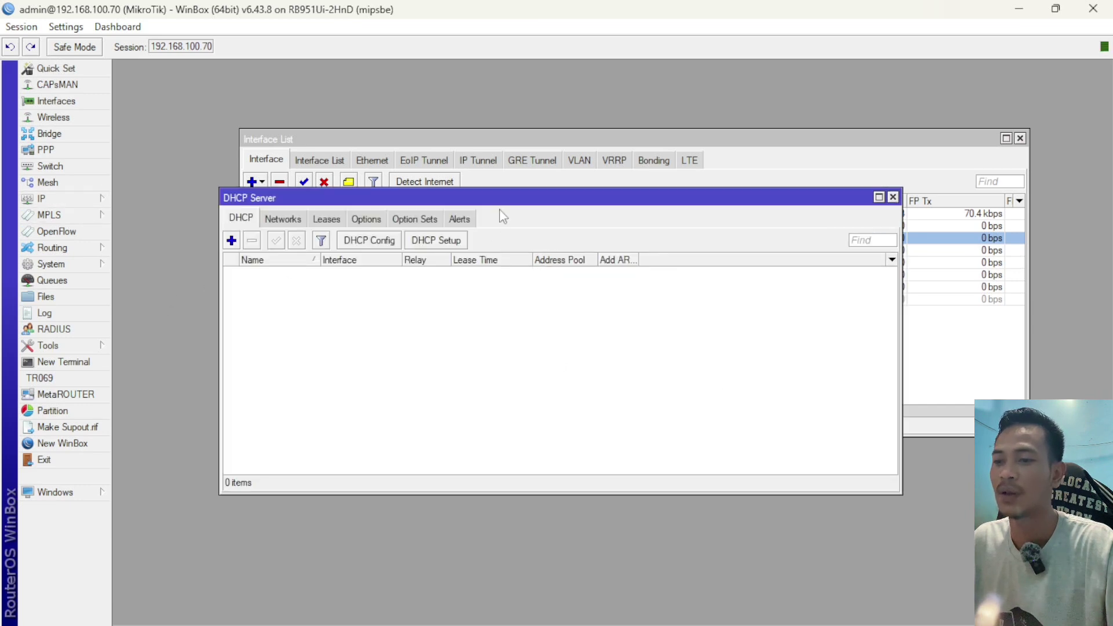
{"action": "left_click_drag", "start_coordinate": [502, 190], "coordinate": [573, 264]}
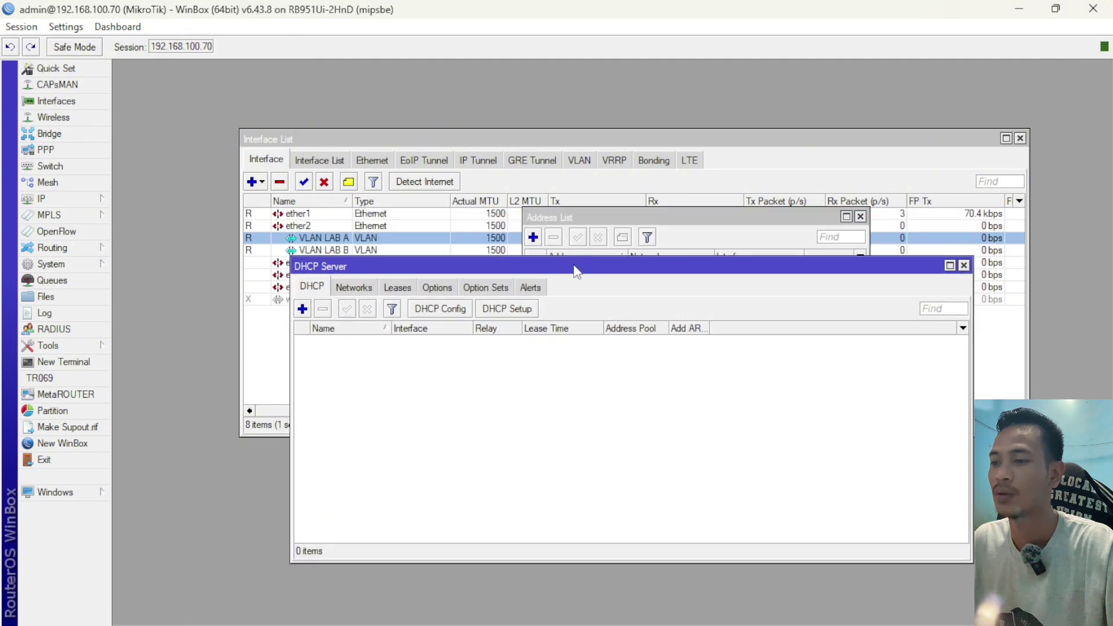
{"action": "left_click_drag", "start_coordinate": [439, 274], "coordinate": [453, 349]}
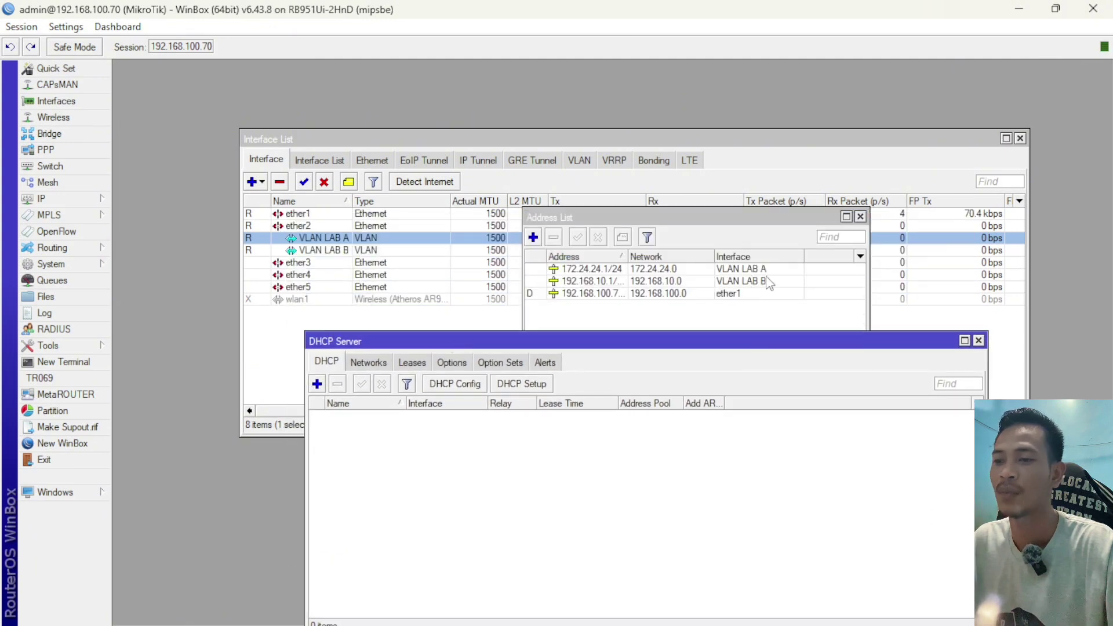
{"action": "left_click_drag", "start_coordinate": [691, 345], "coordinate": [684, 234]}
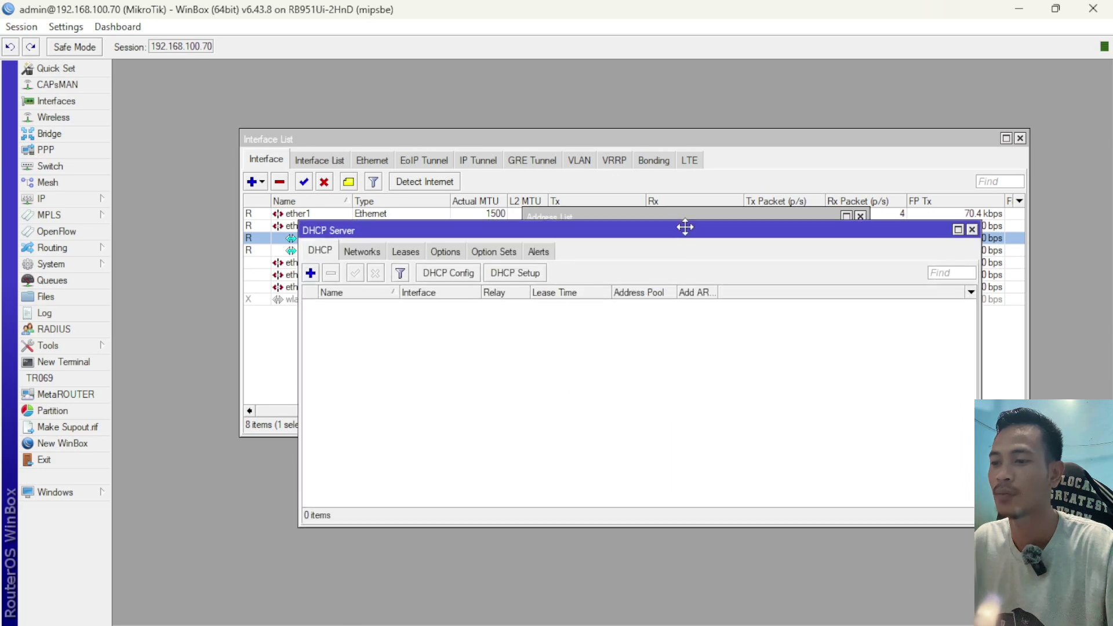
{"action": "left_click", "coordinate": [531, 276]}
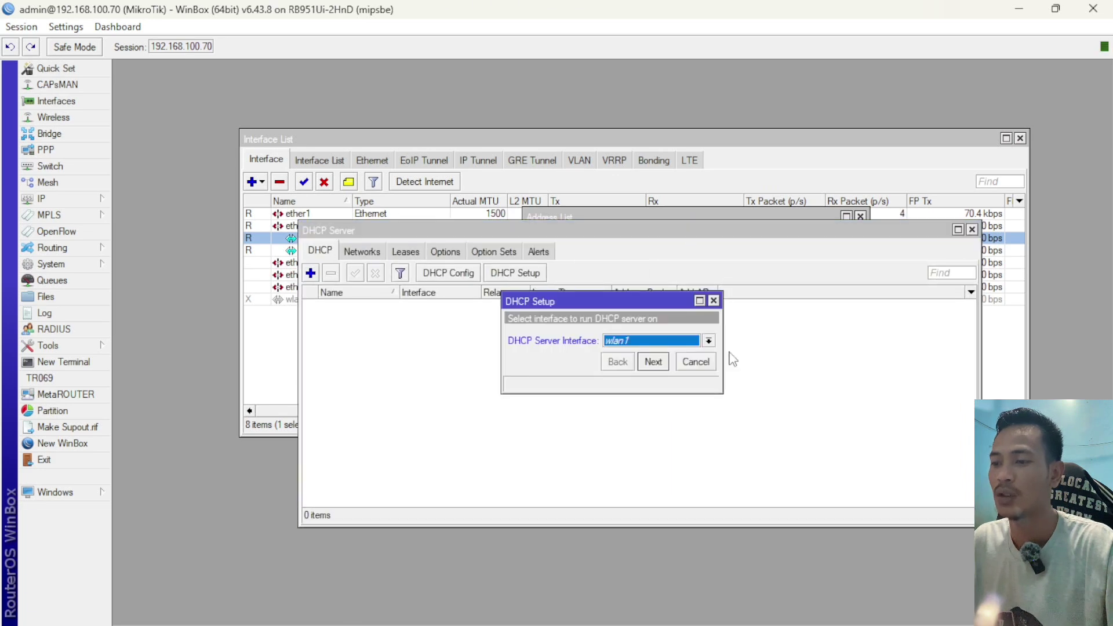
{"action": "left_click", "coordinate": [673, 342]}
{"action": "left_click", "coordinate": [648, 353]}
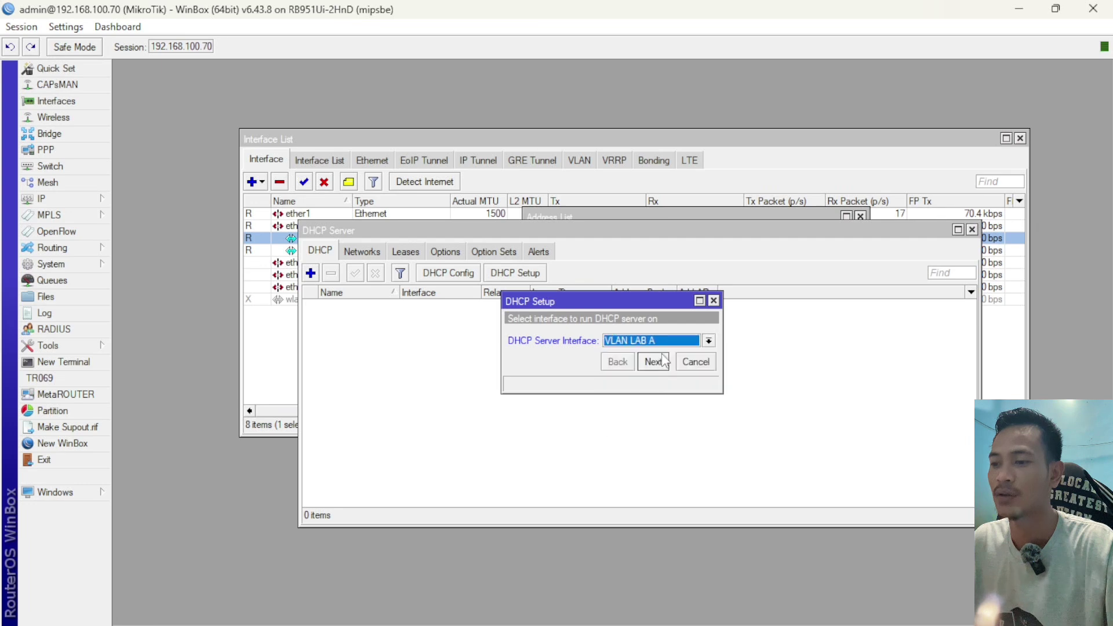
Step: Complete DHCP Setup for VLAN LAB A, accepting gateway 172.24.24.1, pool 172.24.24.2-172.24.24.254, DNS server 192.168.100.1 and the remaining defaults
{"action": "left_click", "coordinate": [654, 362]}
{"action": "left_click", "coordinate": [654, 362]}
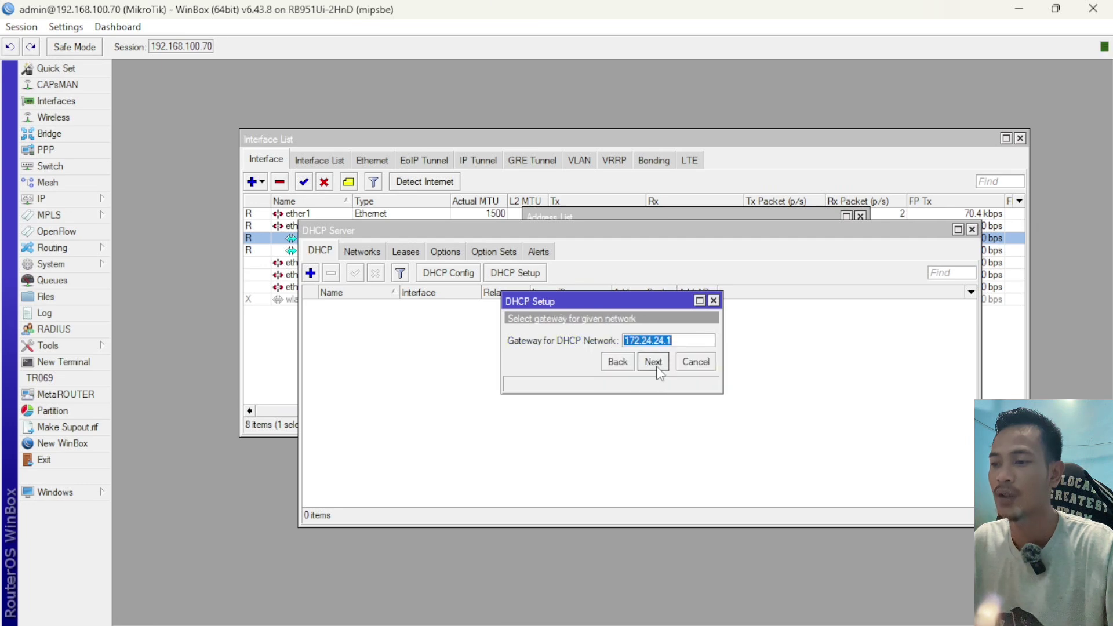
{"action": "left_click", "coordinate": [653, 362]}
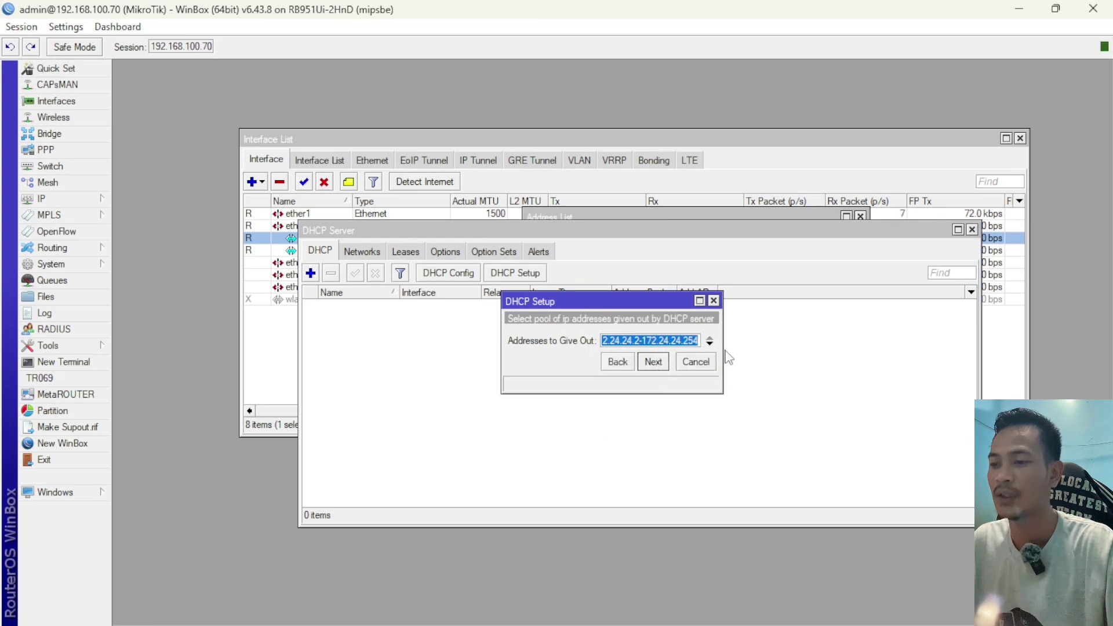
{"action": "left_click_drag", "start_coordinate": [723, 347], "coordinate": [829, 347]}
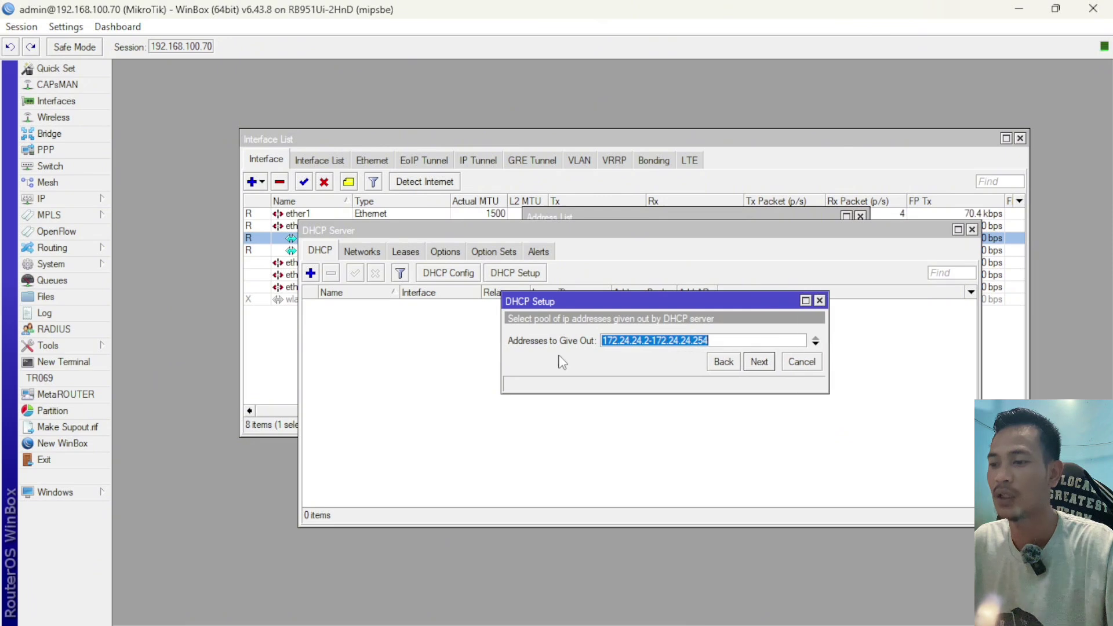
{"action": "left_click", "coordinate": [730, 344]}
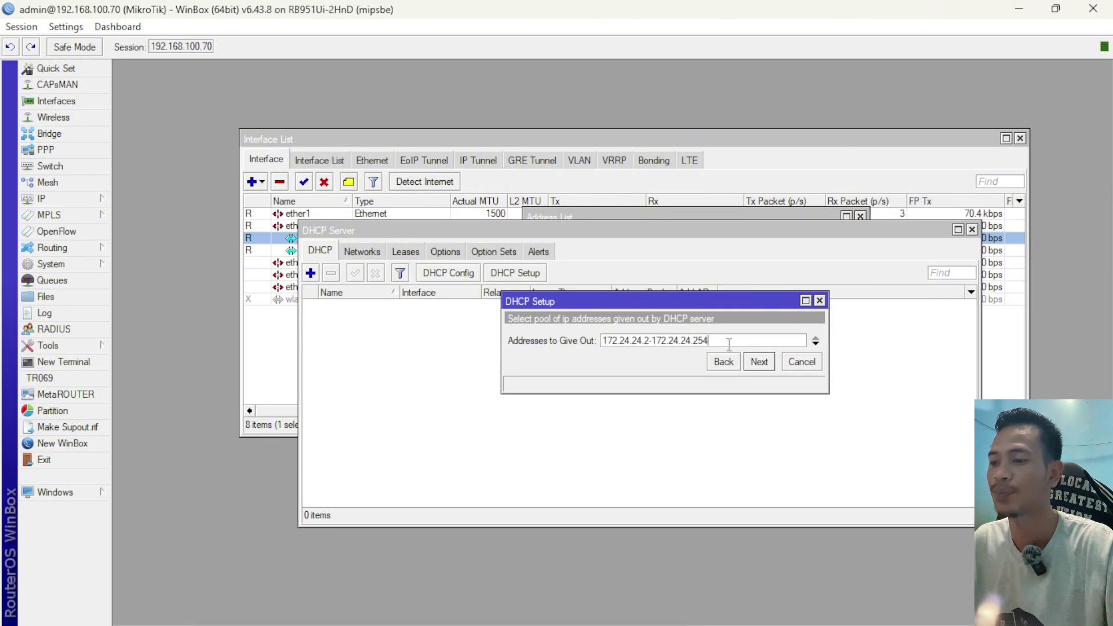
{"action": "left_click", "coordinate": [759, 364]}
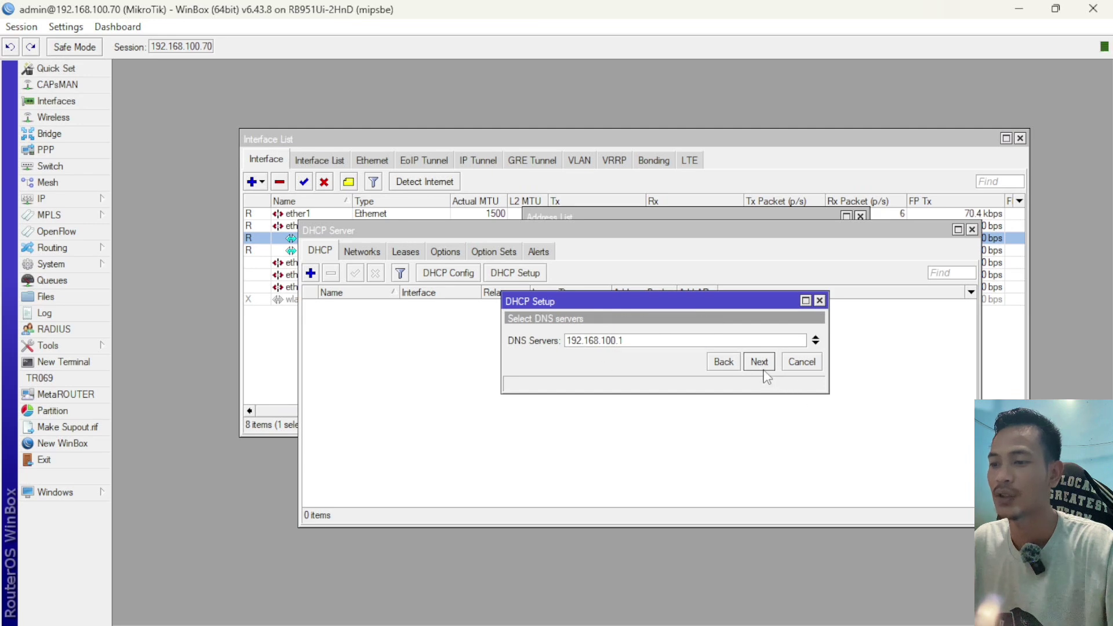
{"action": "left_click", "coordinate": [763, 370]}
{"action": "left_click", "coordinate": [759, 364]}
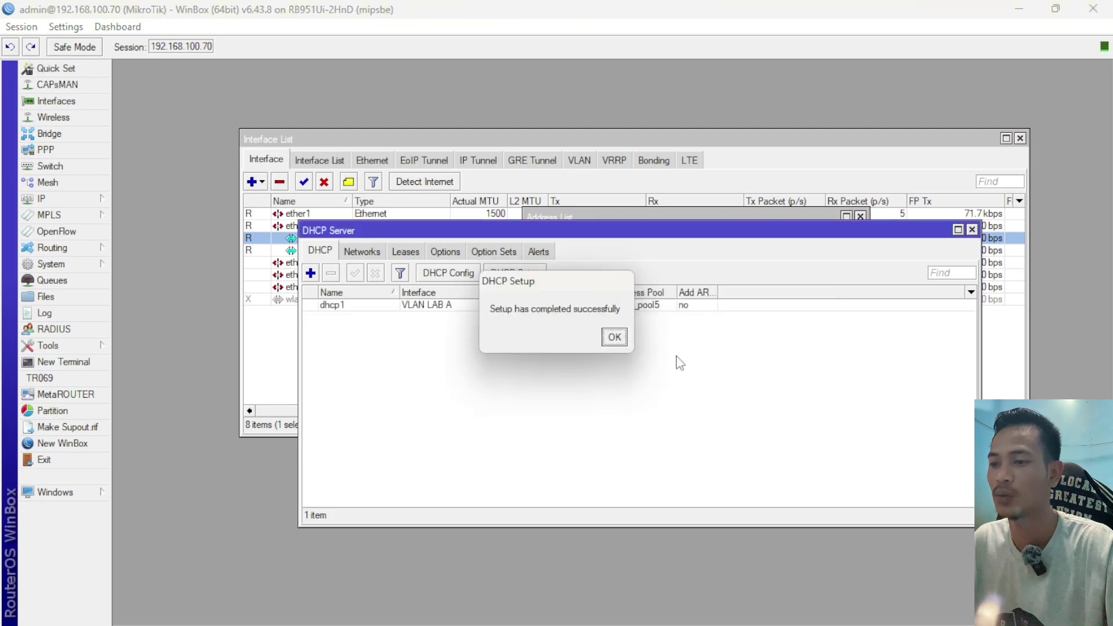
Step: Run DHCP Setup on VLAN LAB B, accepting the pool 192.168.10.2-192.168.10.254 and the remaining defaults
{"action": "left_click", "coordinate": [614, 338]}
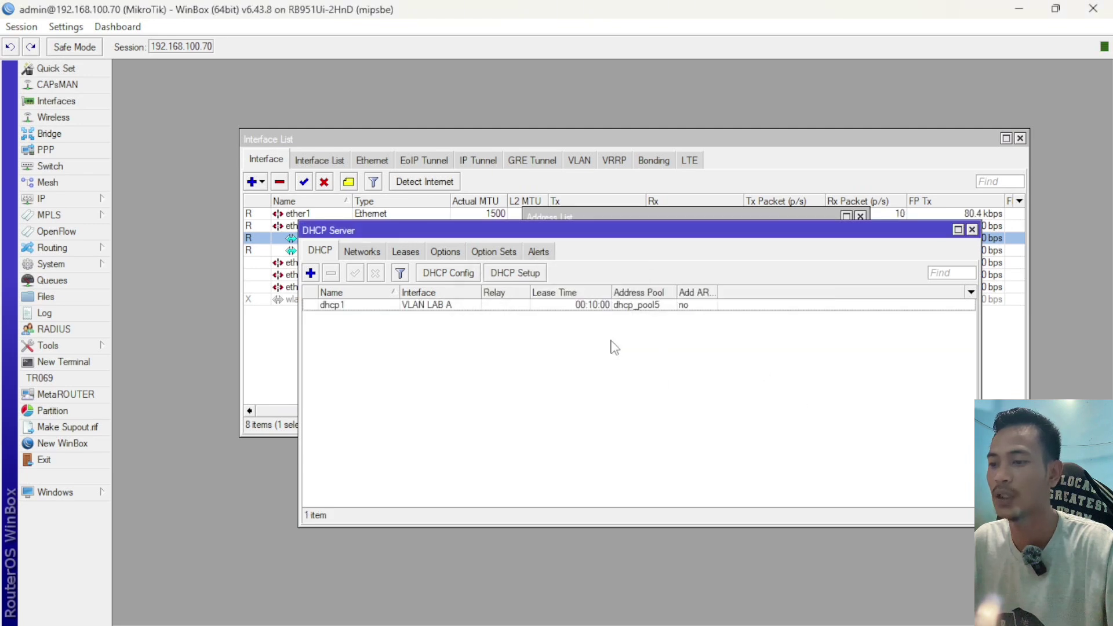
{"action": "left_click", "coordinate": [515, 271]}
{"action": "left_click", "coordinate": [716, 344]}
{"action": "left_click", "coordinate": [712, 364]}
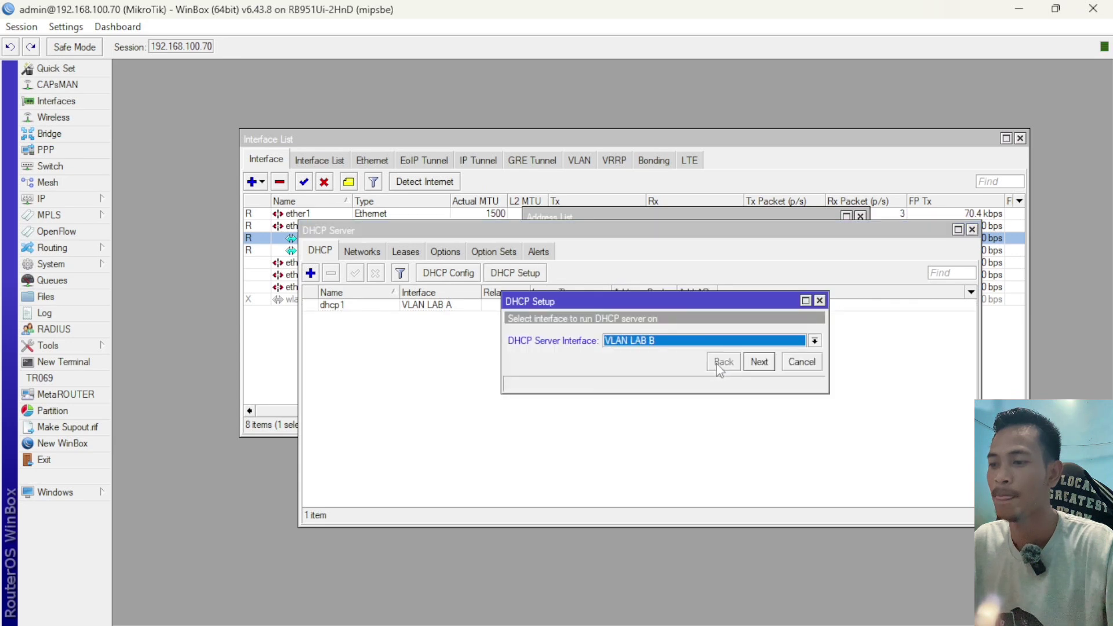
{"action": "left_click", "coordinate": [760, 361]}
{"action": "left_click", "coordinate": [760, 362]}
{"action": "left_click", "coordinate": [759, 362]}
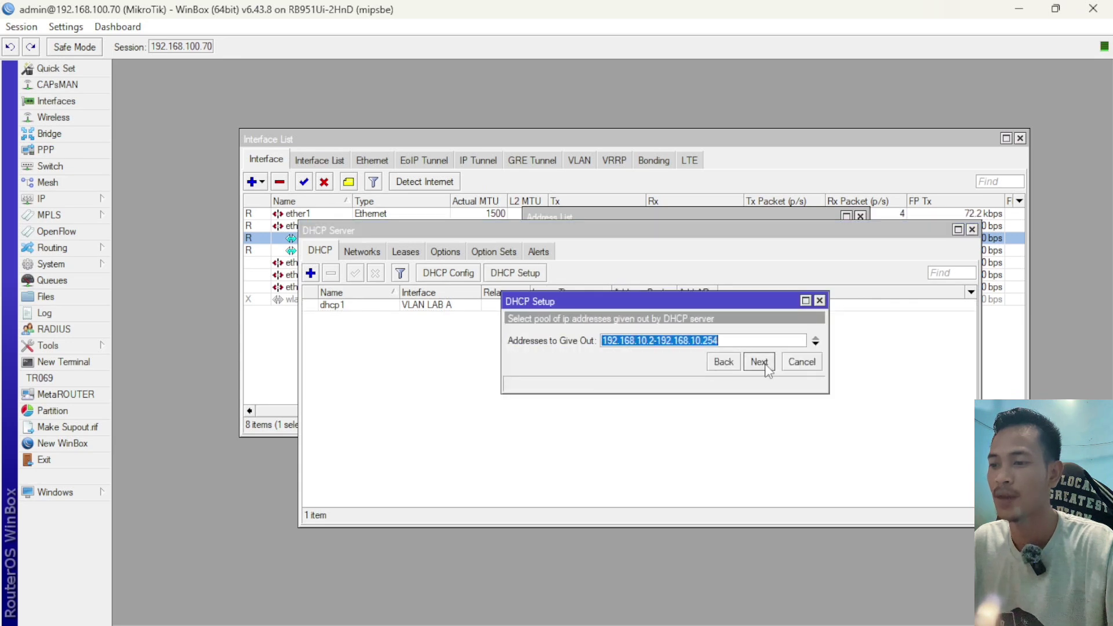
{"action": "left_click", "coordinate": [760, 362]}
{"action": "left_click", "coordinate": [760, 361]}
{"action": "left_click", "coordinate": [760, 362]}
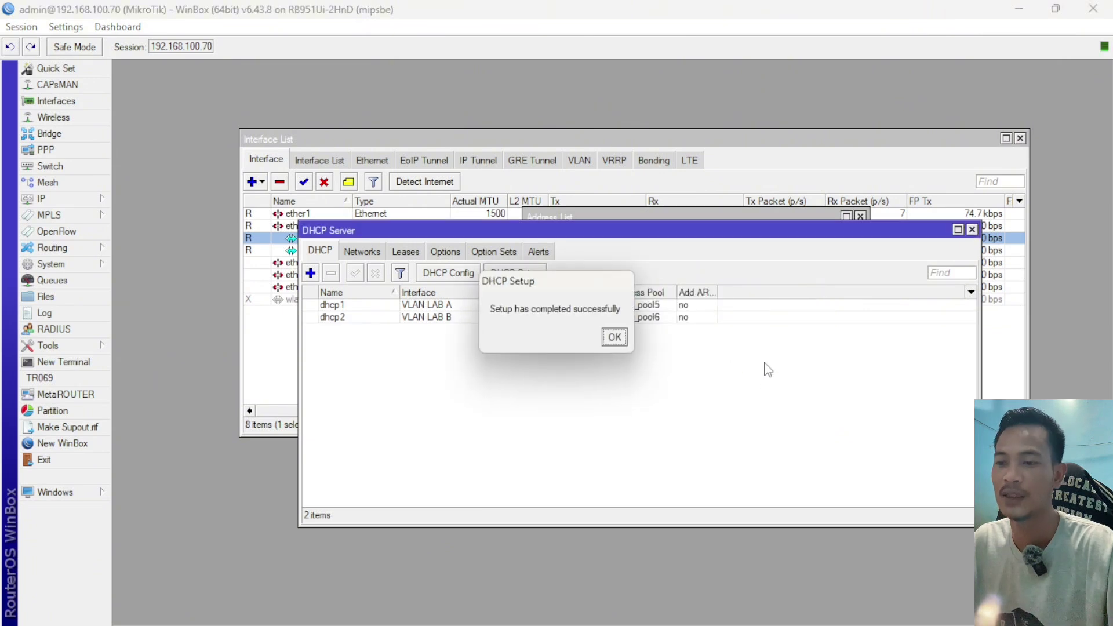
{"action": "left_click", "coordinate": [615, 337]}
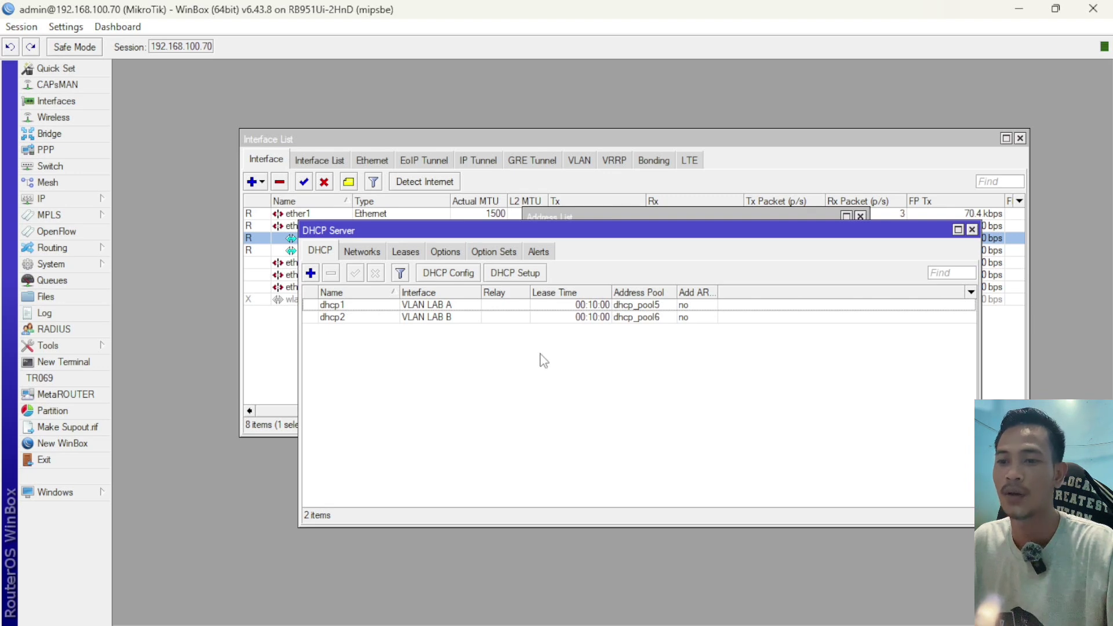
Step: Start a new WinBox session and connect to the RB750r2 neighbor as admin, entering the account password
{"action": "left_click", "coordinate": [83, 202]}
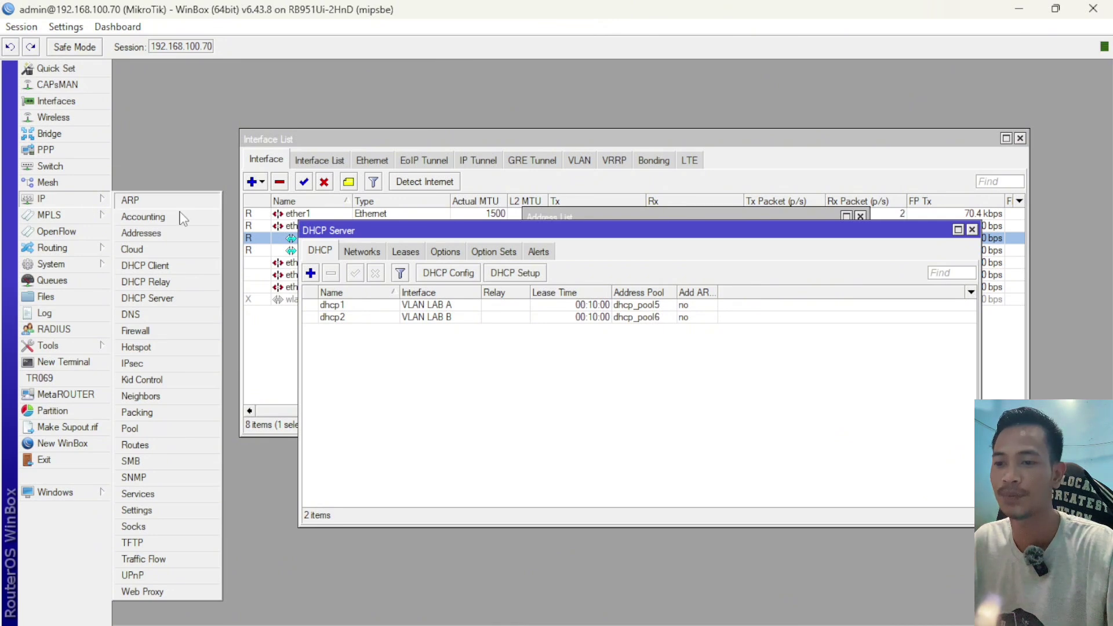
{"action": "left_click", "coordinate": [62, 443]}
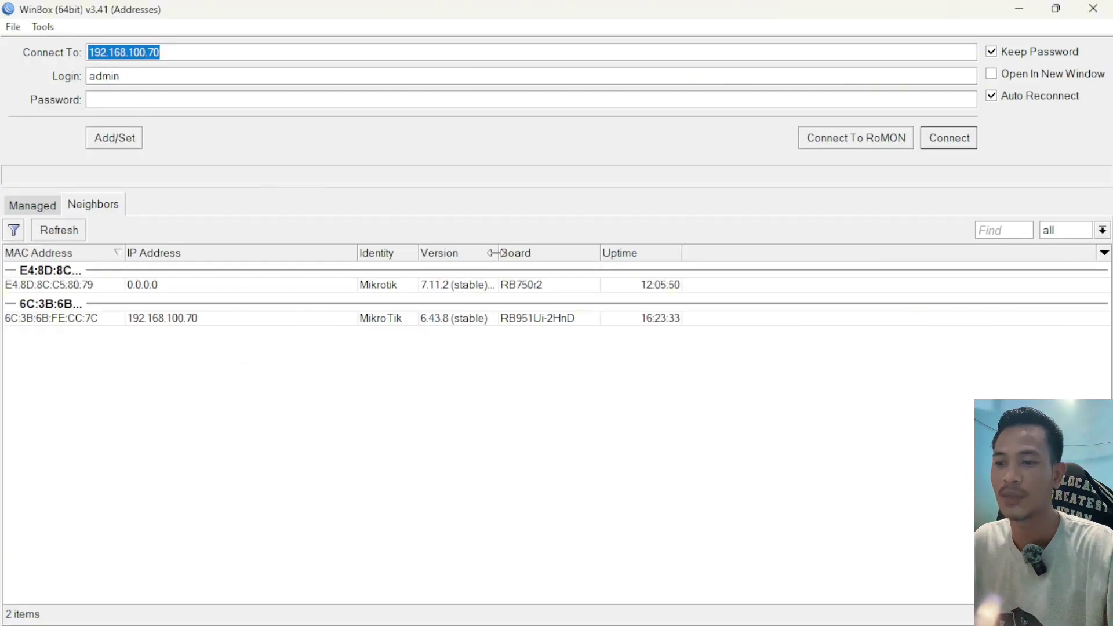
{"action": "left_click", "coordinate": [192, 290]}
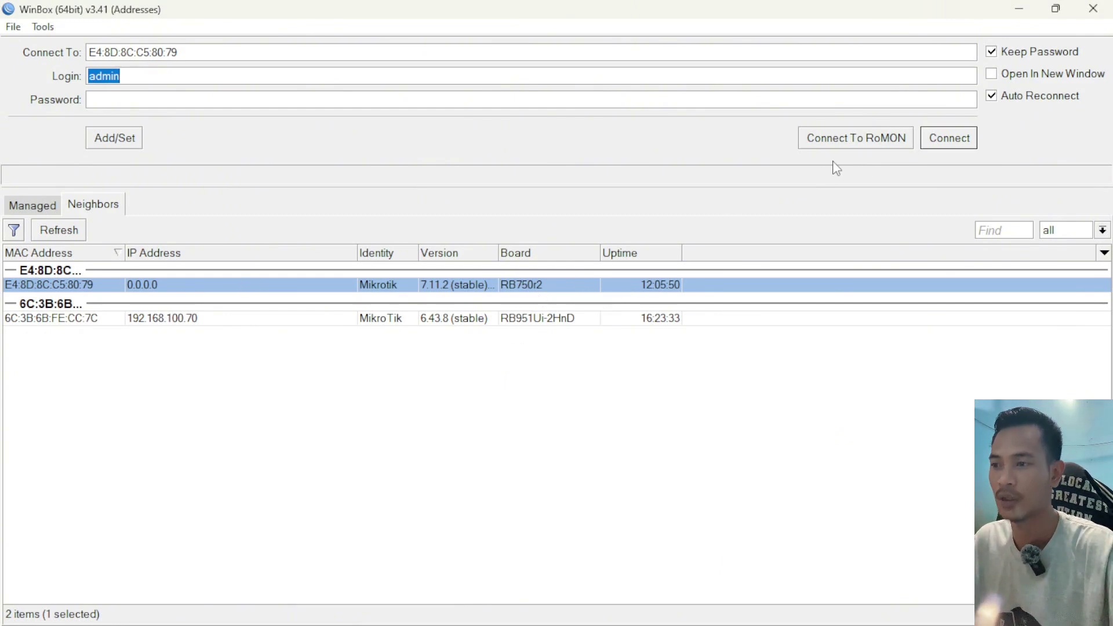
{"action": "left_click", "coordinate": [201, 101]}
{"action": "type", "text": "***"}
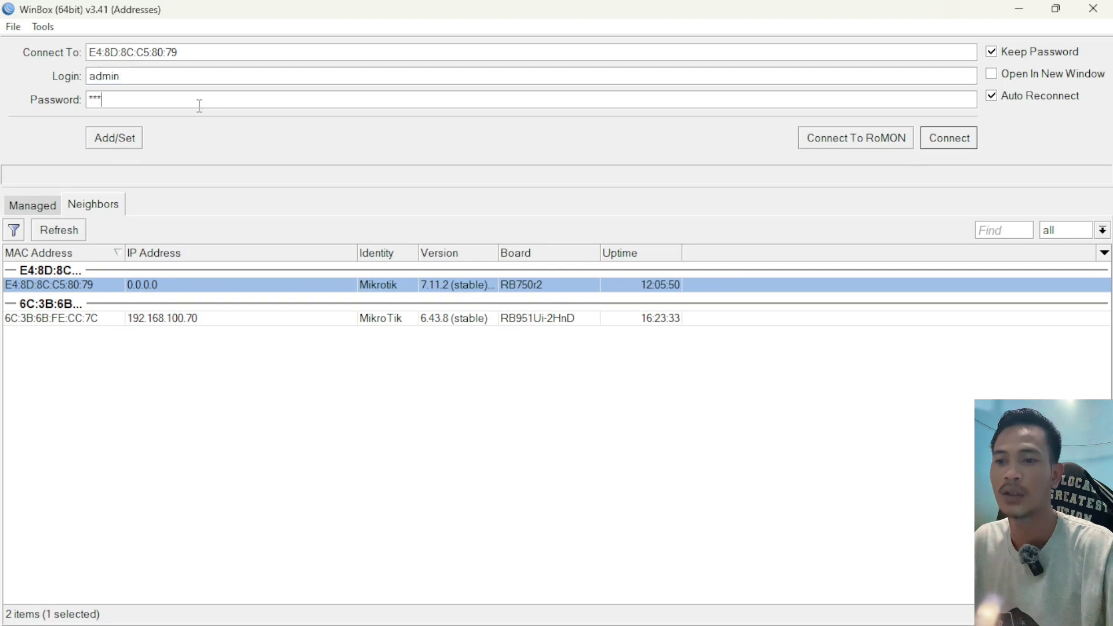
{"action": "left_click", "coordinate": [954, 144]}
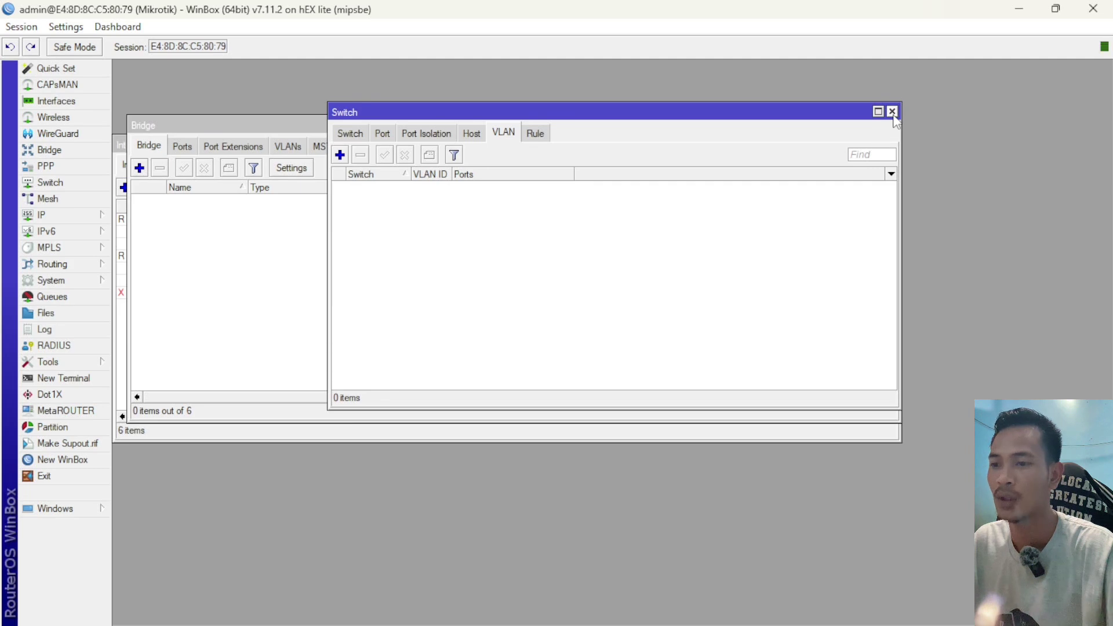
Step: Close the Switch and Bridge windows and review ether4, ether2 and ether3 in the interface list
{"action": "left_click", "coordinate": [892, 112]}
{"action": "left_click", "coordinate": [892, 126]}
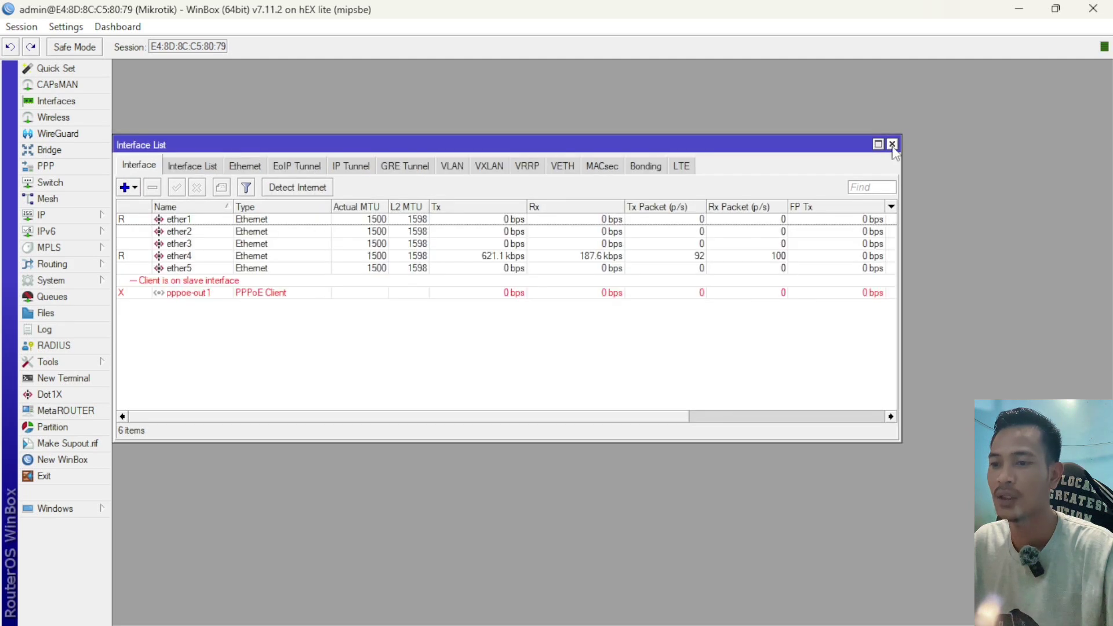
{"action": "left_click_drag", "start_coordinate": [600, 142], "coordinate": [693, 149]}
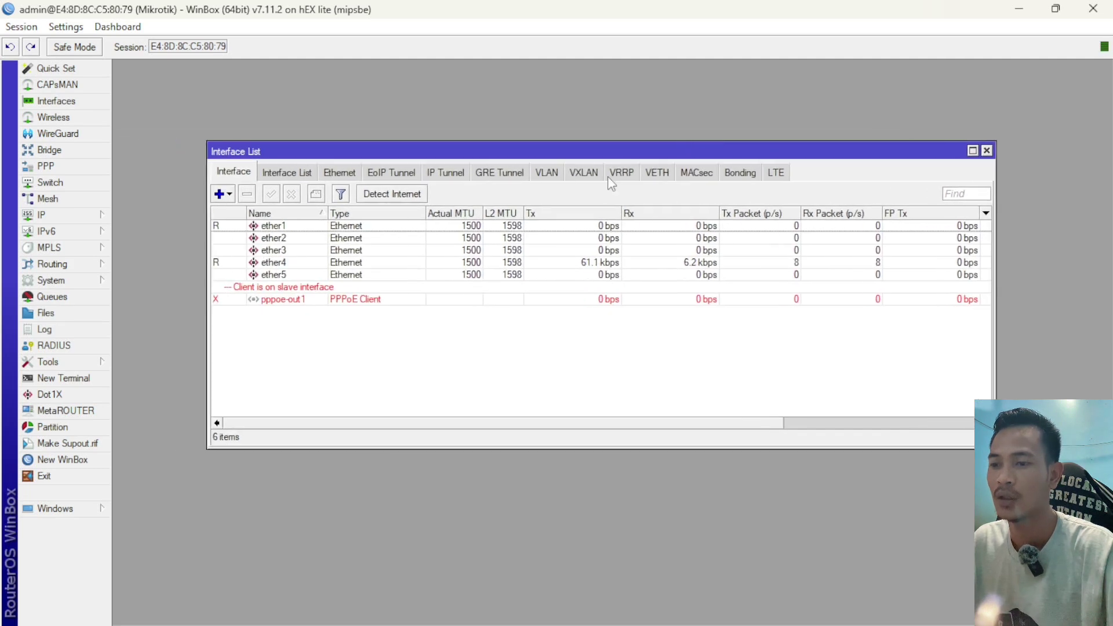
{"action": "left_click", "coordinate": [271, 267]}
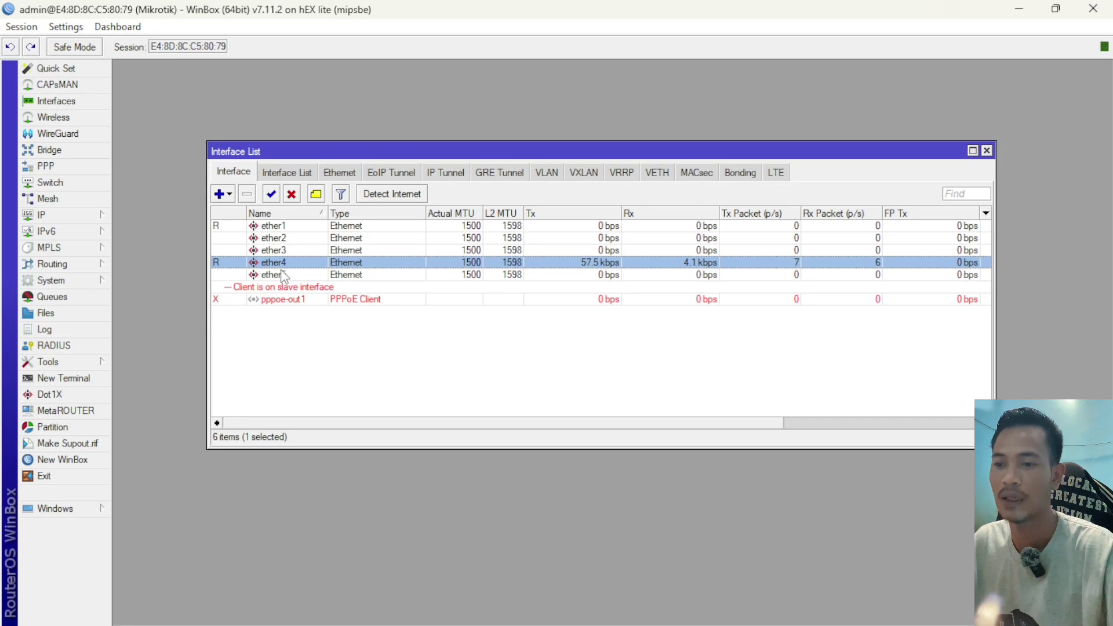
{"action": "left_click", "coordinate": [283, 238]}
{"action": "left_click", "coordinate": [286, 250]}
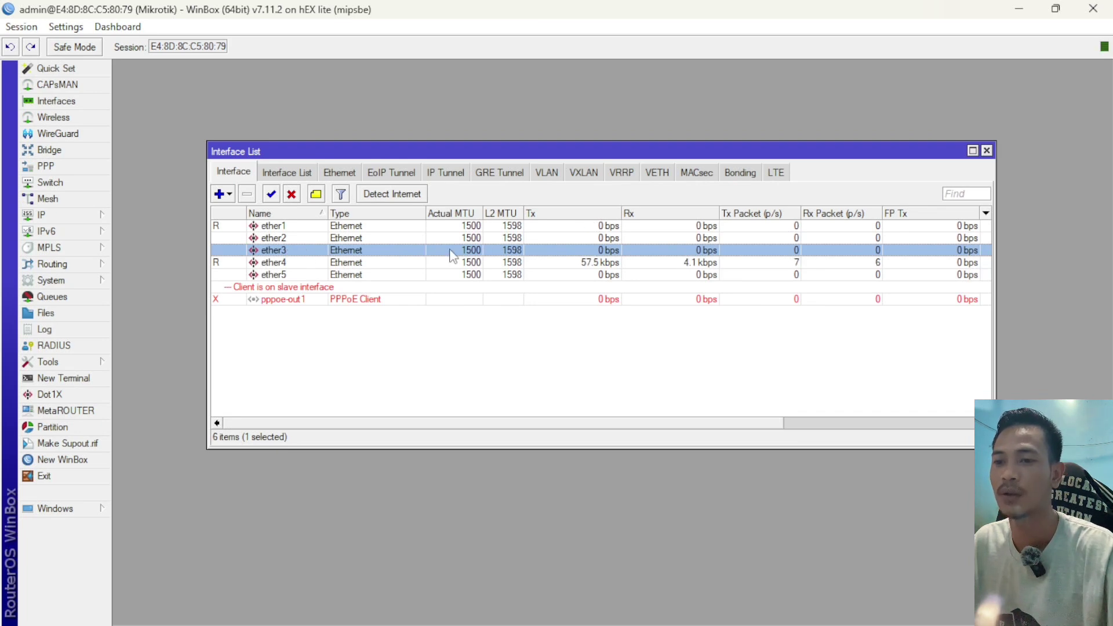
Step: Create a new bridge named bridge1 with the default settings
{"action": "left_click", "coordinate": [52, 151]}
{"action": "left_click_drag", "start_coordinate": [364, 128], "coordinate": [447, 159]}
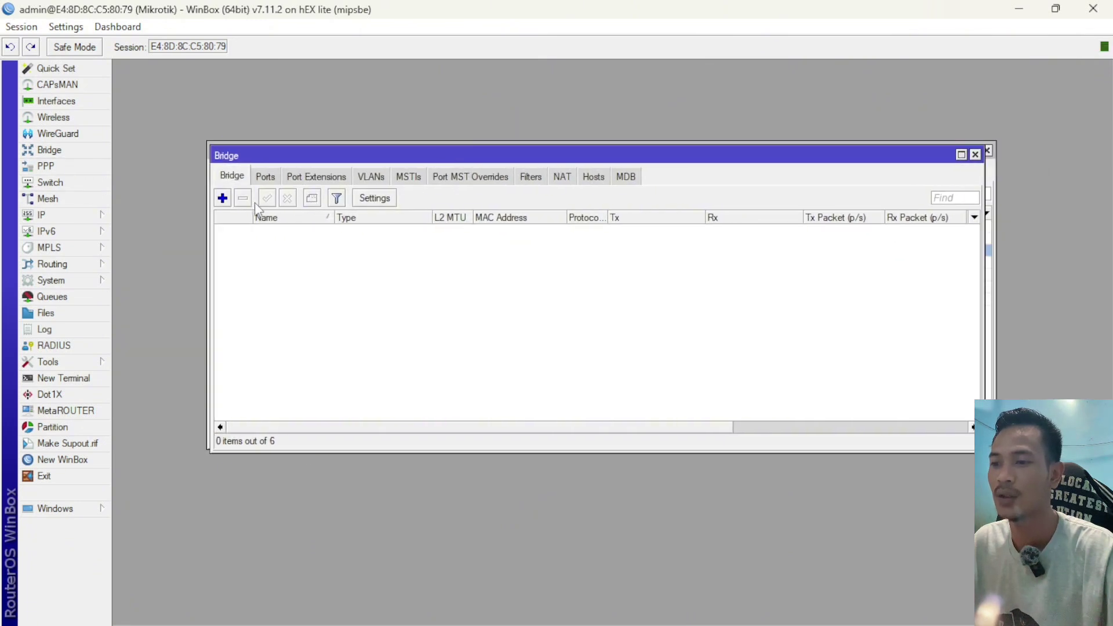
{"action": "left_click", "coordinate": [222, 198]}
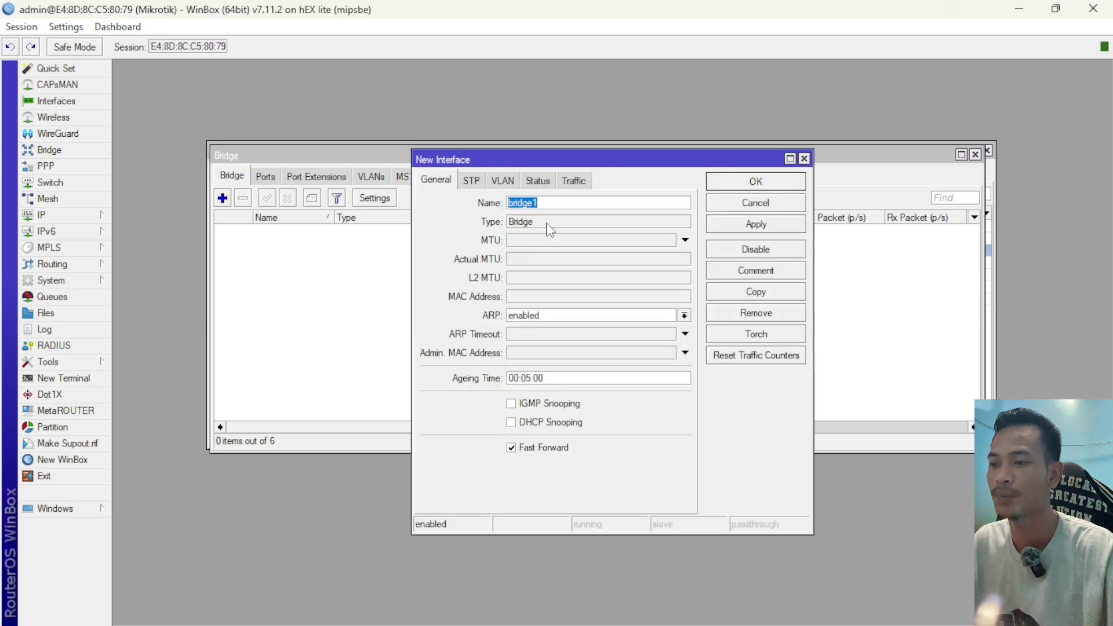
{"action": "left_click", "coordinate": [545, 202]}
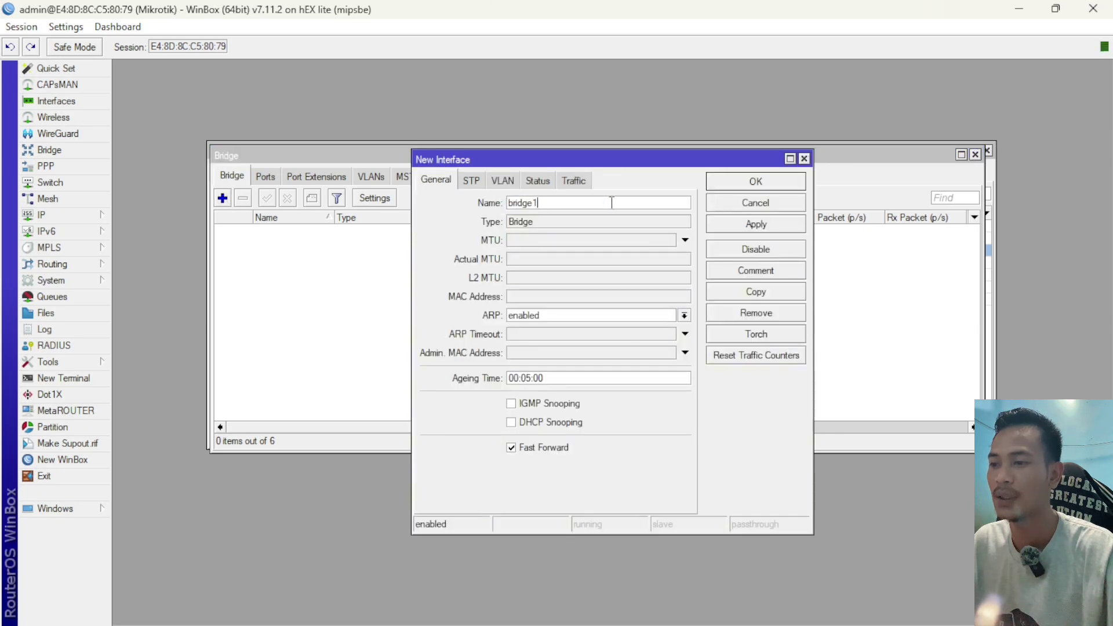
{"action": "left_click", "coordinate": [757, 228]}
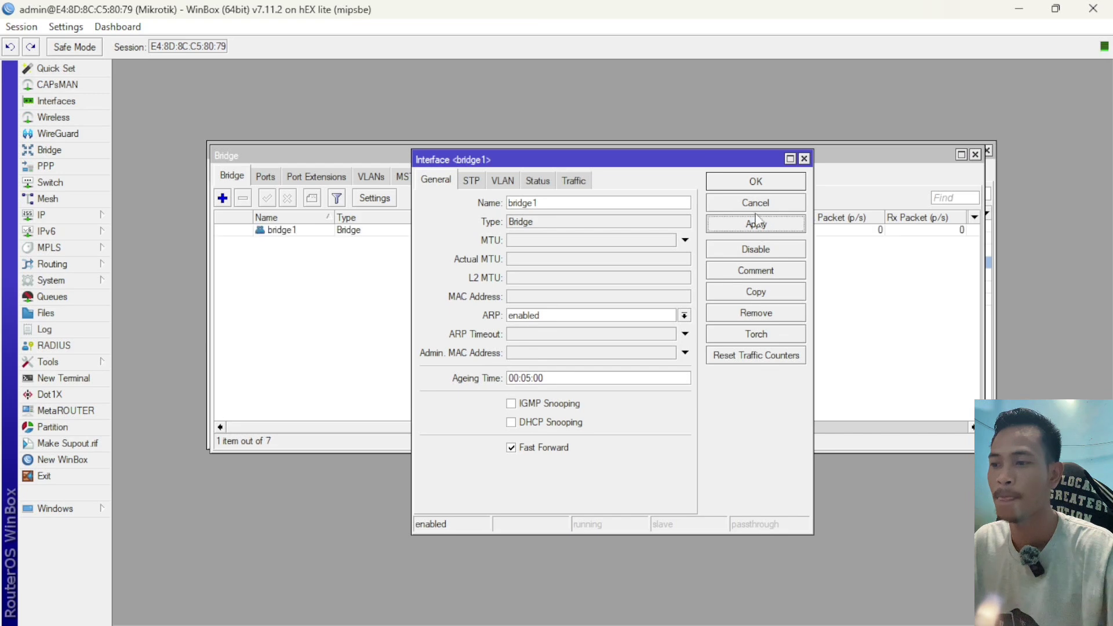
{"action": "left_click", "coordinate": [749, 184]}
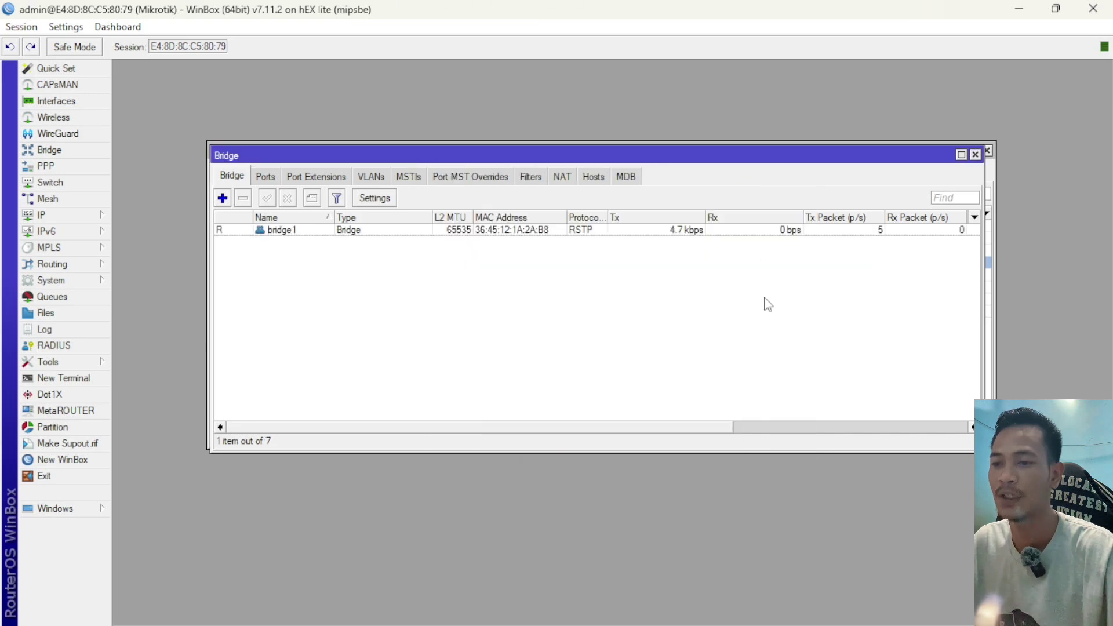
Step: Add ether1 as a bridge port of bridge1, keeping the default port settings
{"action": "left_click", "coordinate": [270, 182]}
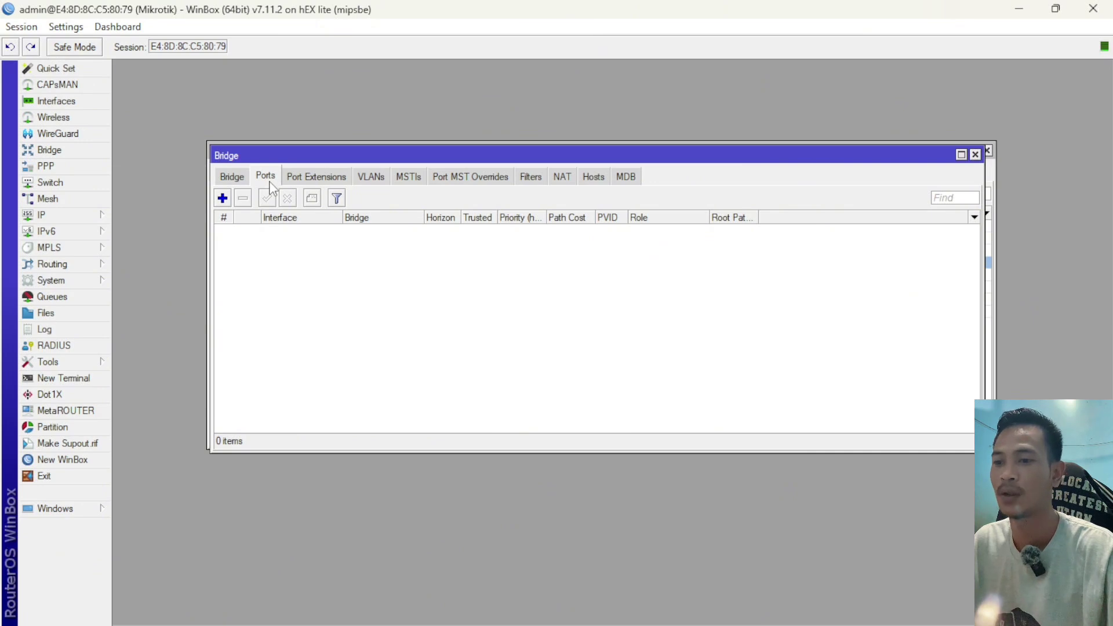
{"action": "left_click", "coordinate": [222, 198]}
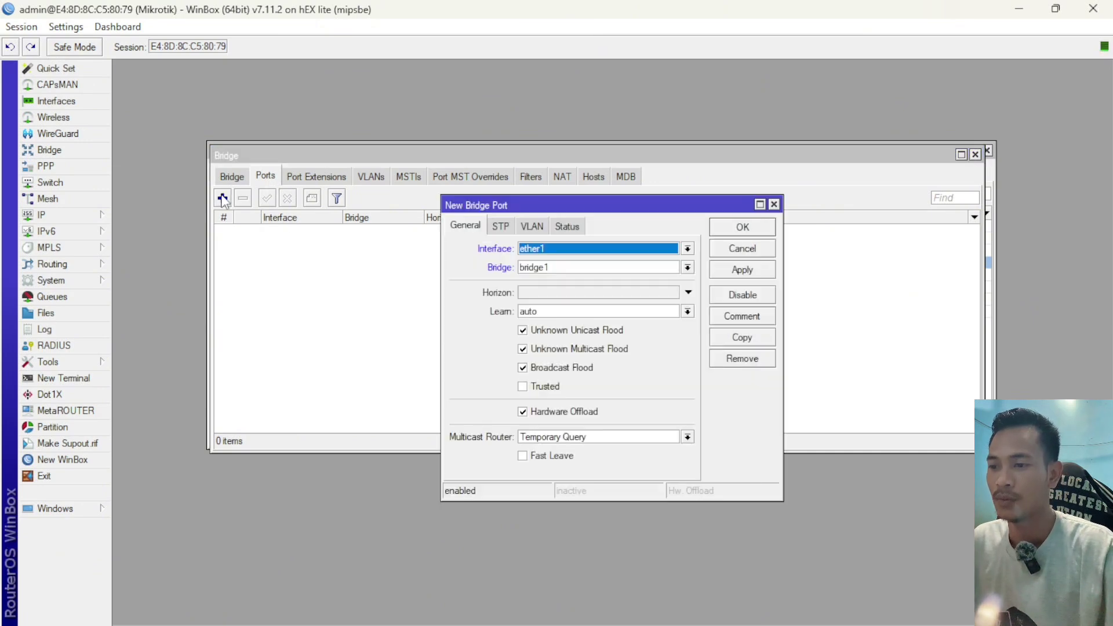
{"action": "left_click", "coordinate": [612, 251]}
{"action": "left_click", "coordinate": [612, 250]}
{"action": "left_click", "coordinate": [607, 267]}
{"action": "left_click", "coordinate": [607, 268]}
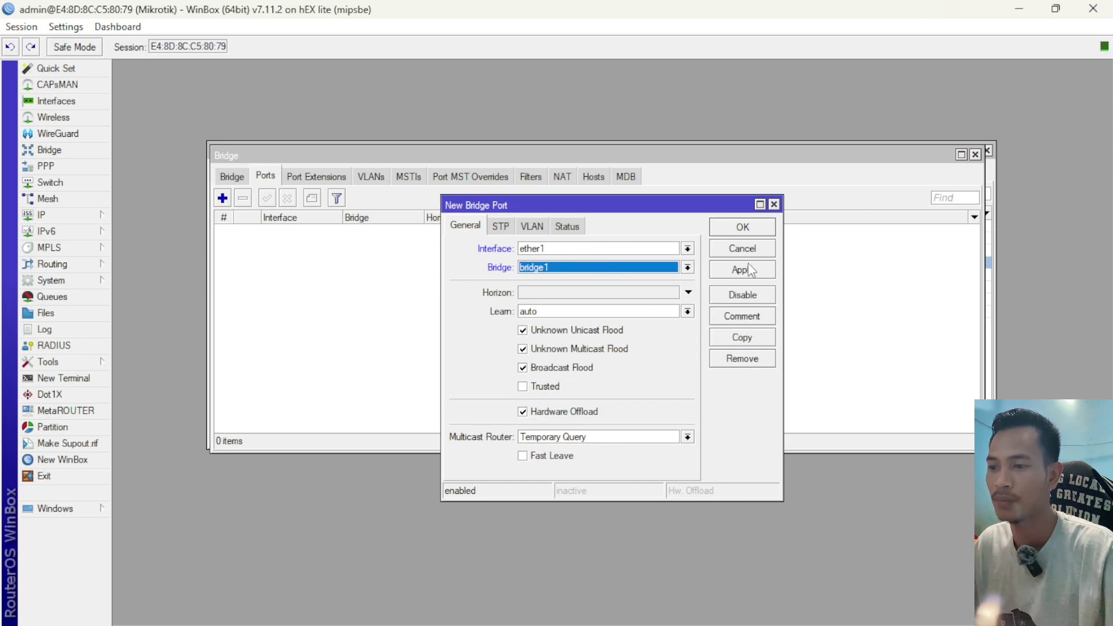
{"action": "left_click", "coordinate": [534, 226]}
{"action": "left_click", "coordinate": [459, 232]}
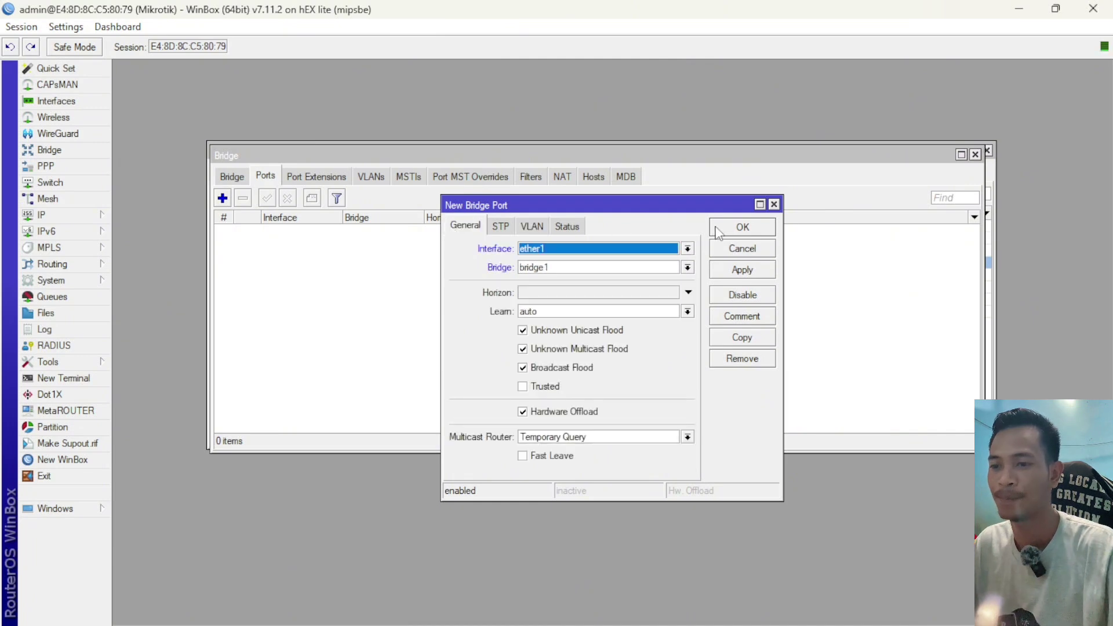
{"action": "left_click", "coordinate": [741, 269]}
{"action": "left_click", "coordinate": [722, 233]}
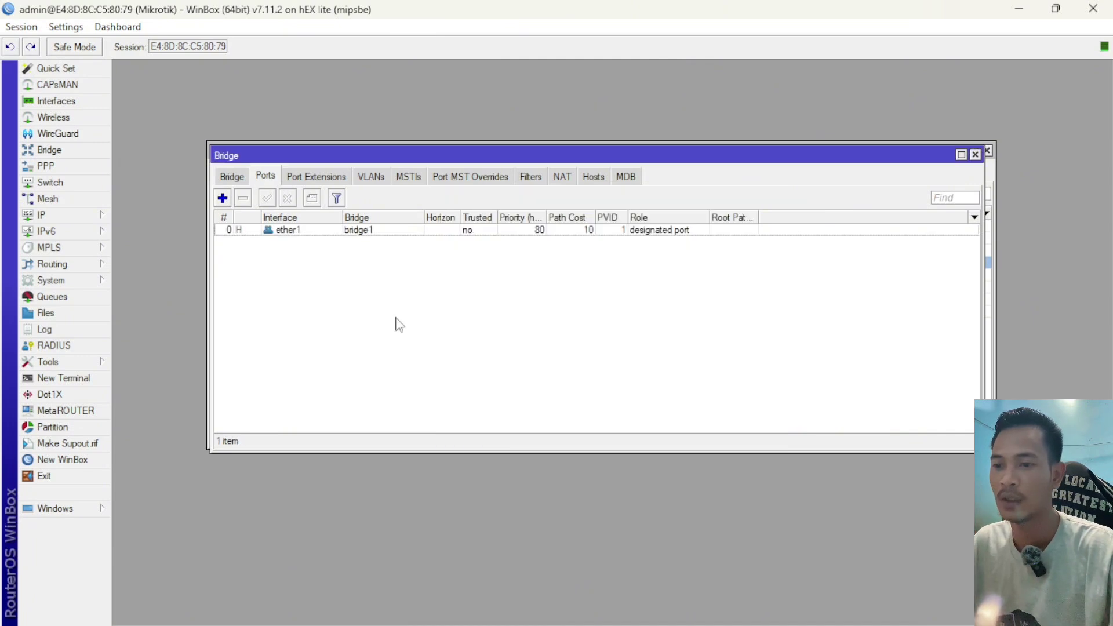
Step: Add ether2 as a bridge port of bridge1 with the default port settings
{"action": "left_click", "coordinate": [223, 198]}
{"action": "left_click", "coordinate": [600, 249]}
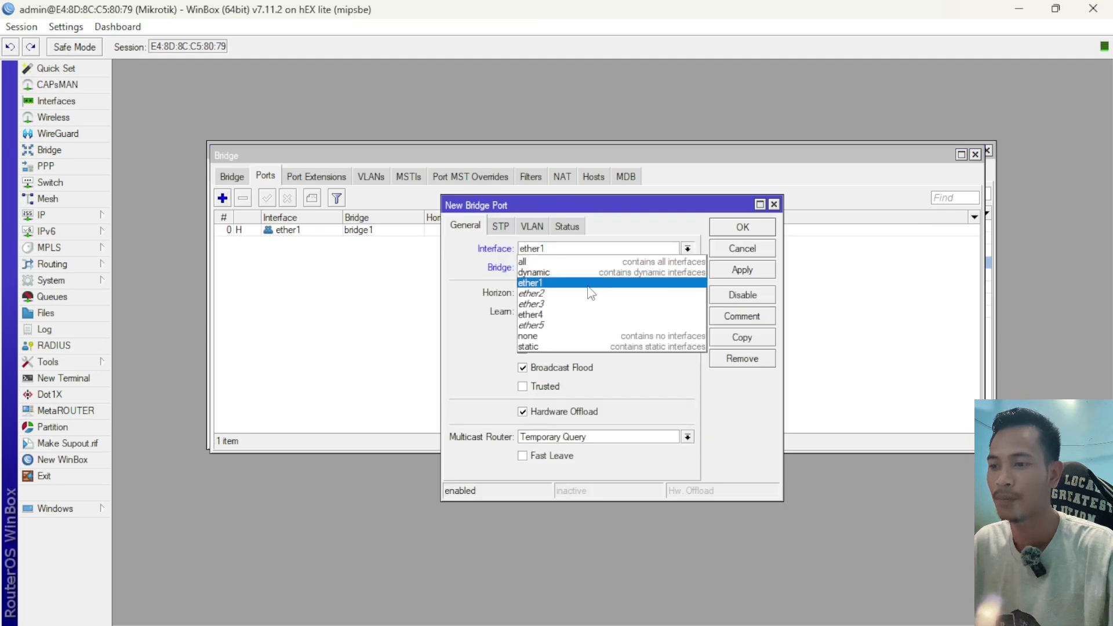
{"action": "left_click", "coordinate": [588, 301]}
{"action": "left_click", "coordinate": [615, 251]}
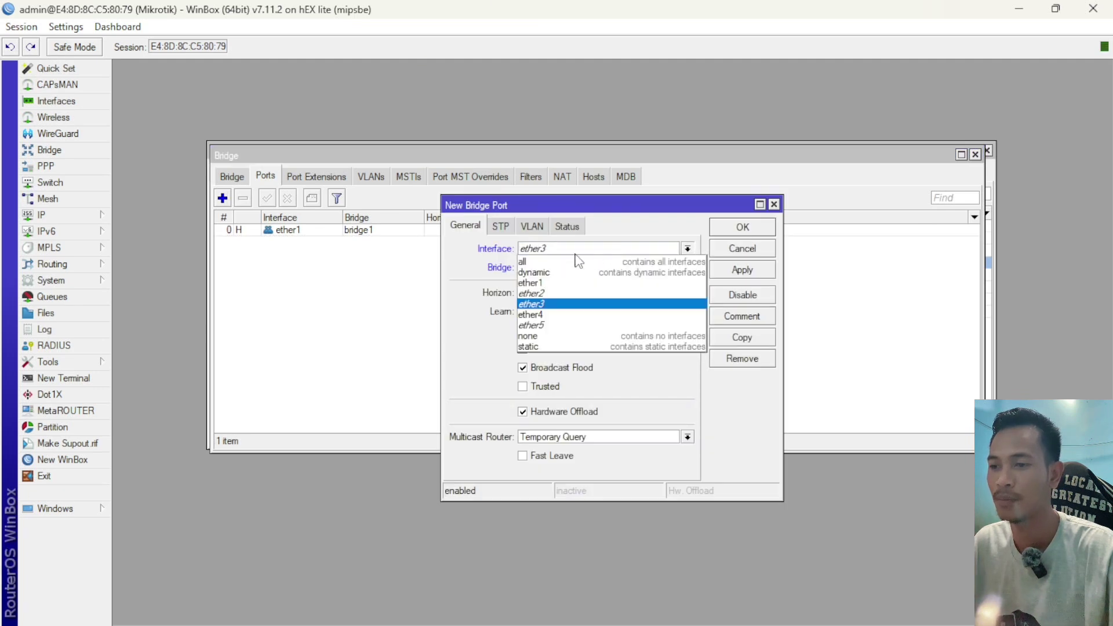
{"action": "left_click", "coordinate": [557, 298]}
{"action": "left_click", "coordinate": [735, 270]}
{"action": "left_click", "coordinate": [733, 227]}
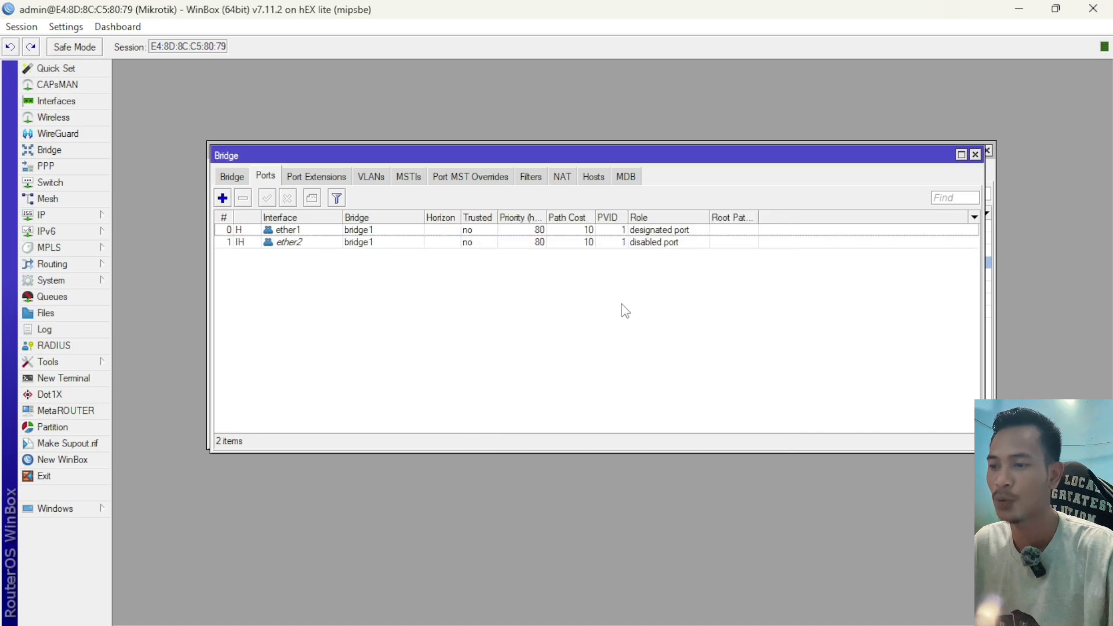
Step: Add ether3 as a bridge port of bridge1 and check the status flags of the ether2 and ether3 ports
{"action": "left_click", "coordinate": [222, 198]}
{"action": "left_click", "coordinate": [565, 255]}
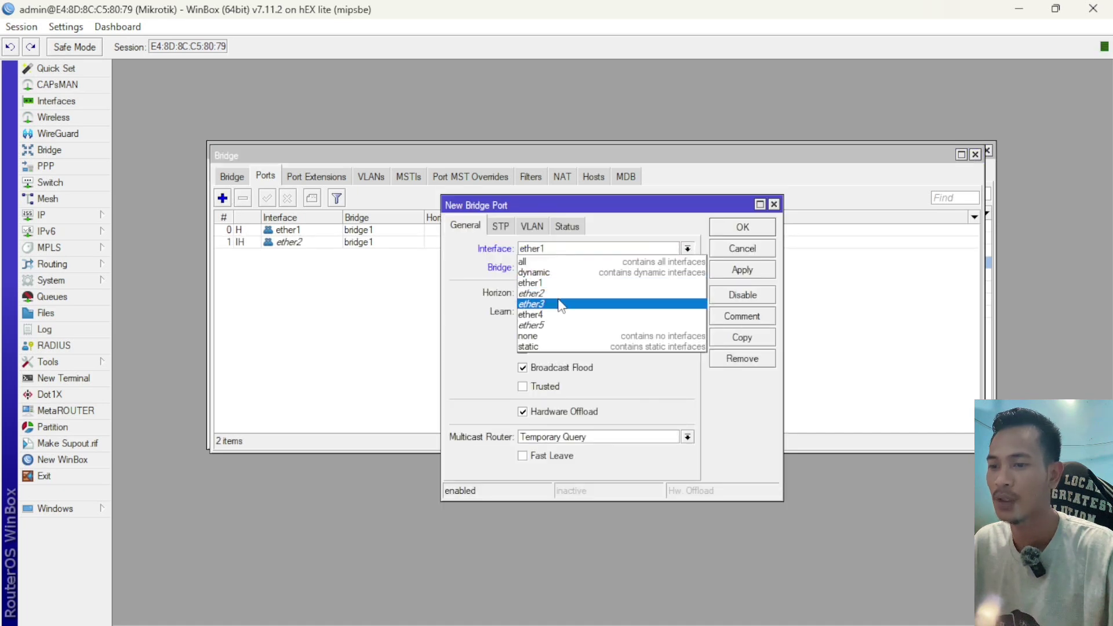
{"action": "left_click", "coordinate": [599, 303]}
{"action": "left_click", "coordinate": [748, 270]}
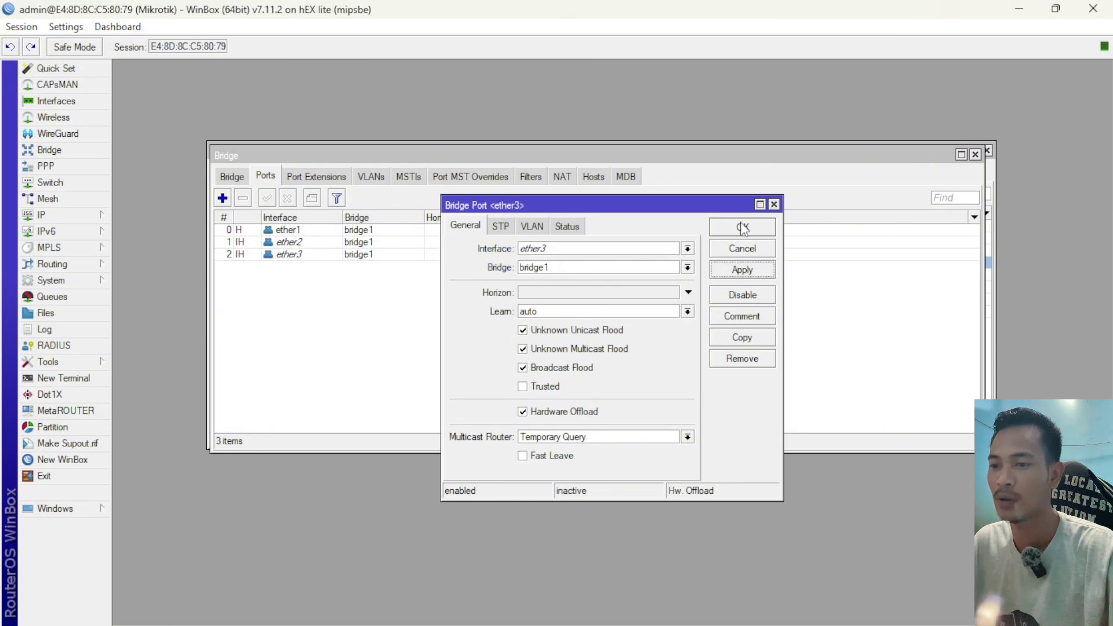
{"action": "left_click", "coordinate": [745, 227]}
{"action": "left_click", "coordinate": [303, 244]}
{"action": "left_click", "coordinate": [299, 257]}
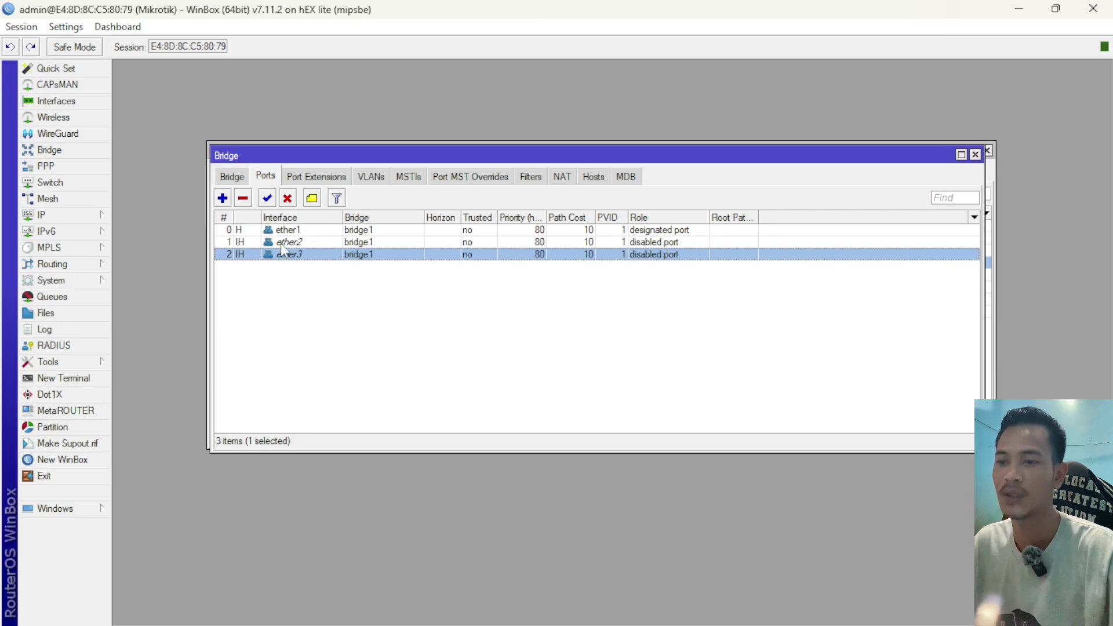
{"action": "mouse_move", "coordinate": [242, 241]}
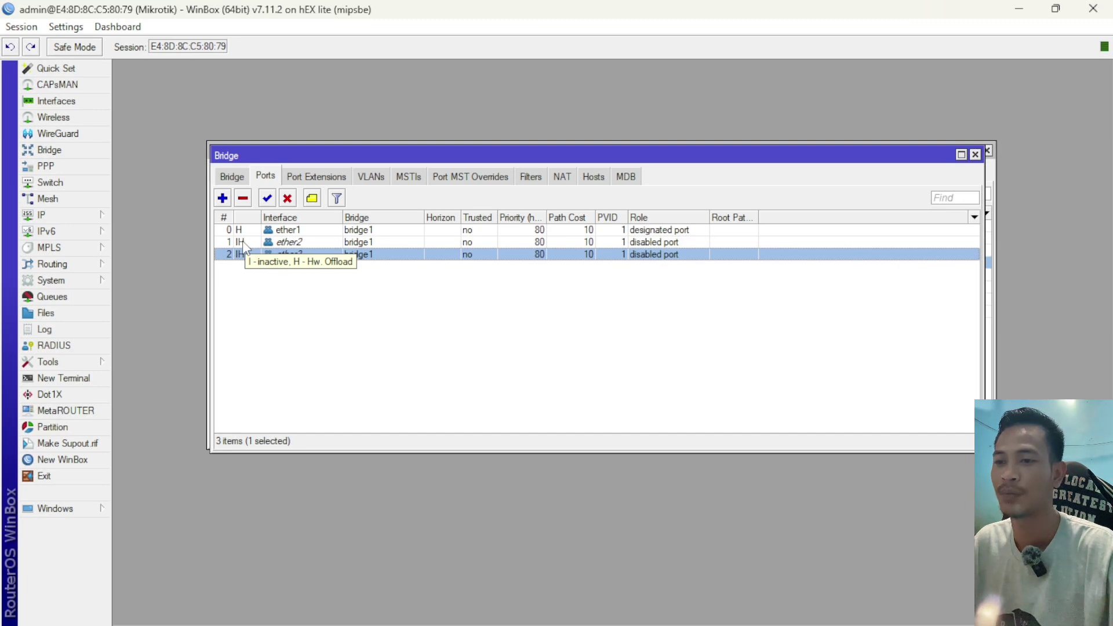
{"action": "left_click", "coordinate": [638, 345]}
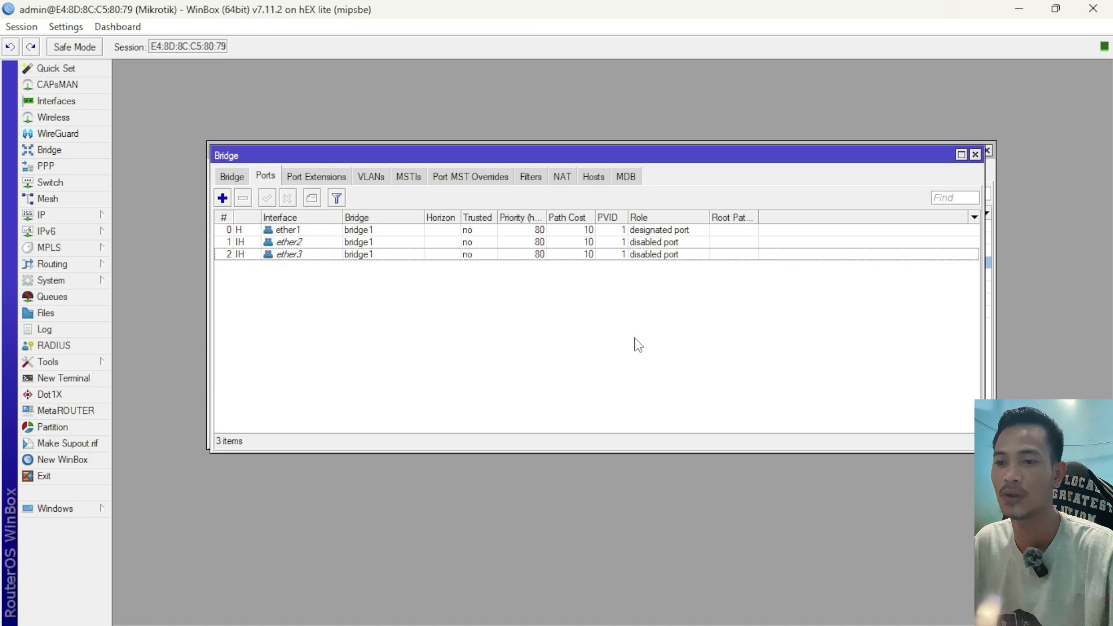
Step: Open the switch settings, show the list of switch chips and narrow its Name column
{"action": "left_click", "coordinate": [50, 182]}
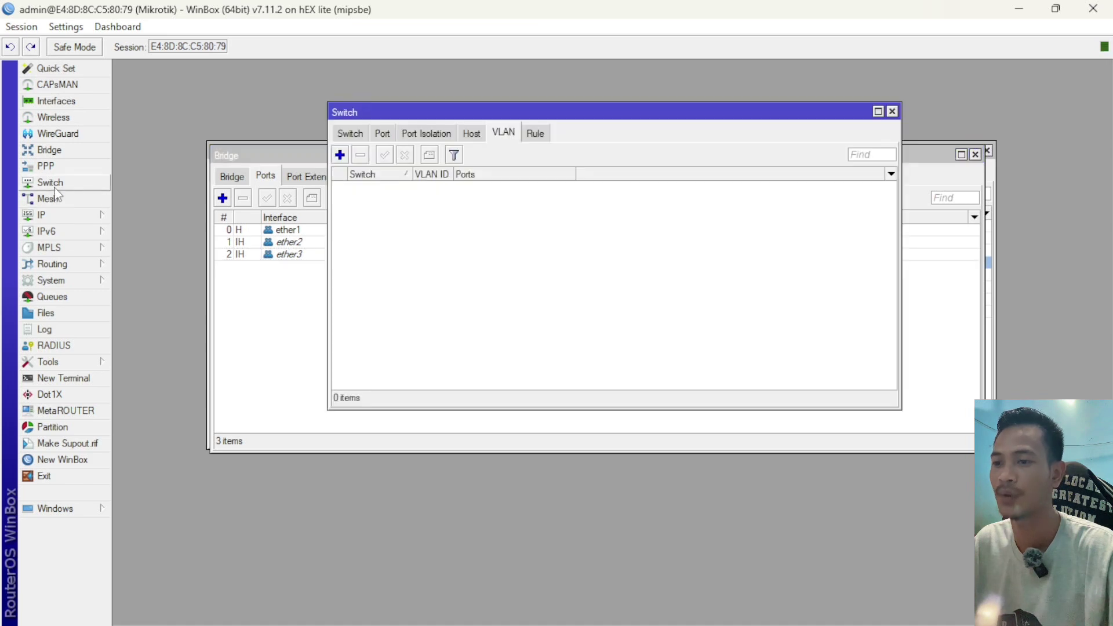
{"action": "left_click_drag", "start_coordinate": [663, 122], "coordinate": [689, 173]}
{"action": "left_click", "coordinate": [378, 186]}
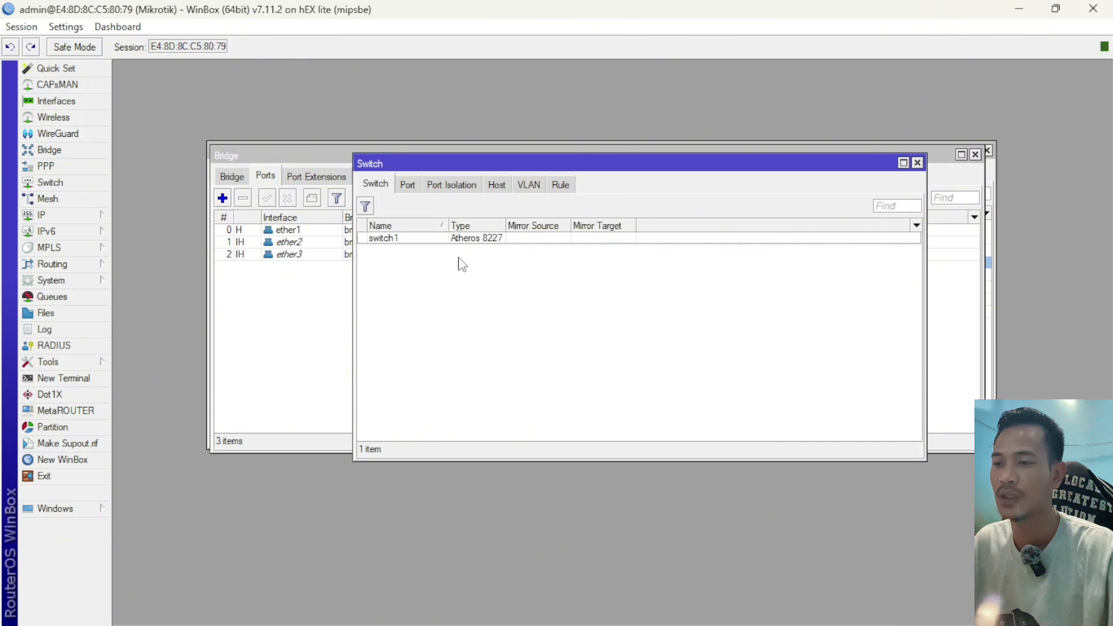
{"action": "left_click_drag", "start_coordinate": [449, 226], "coordinate": [431, 225]}
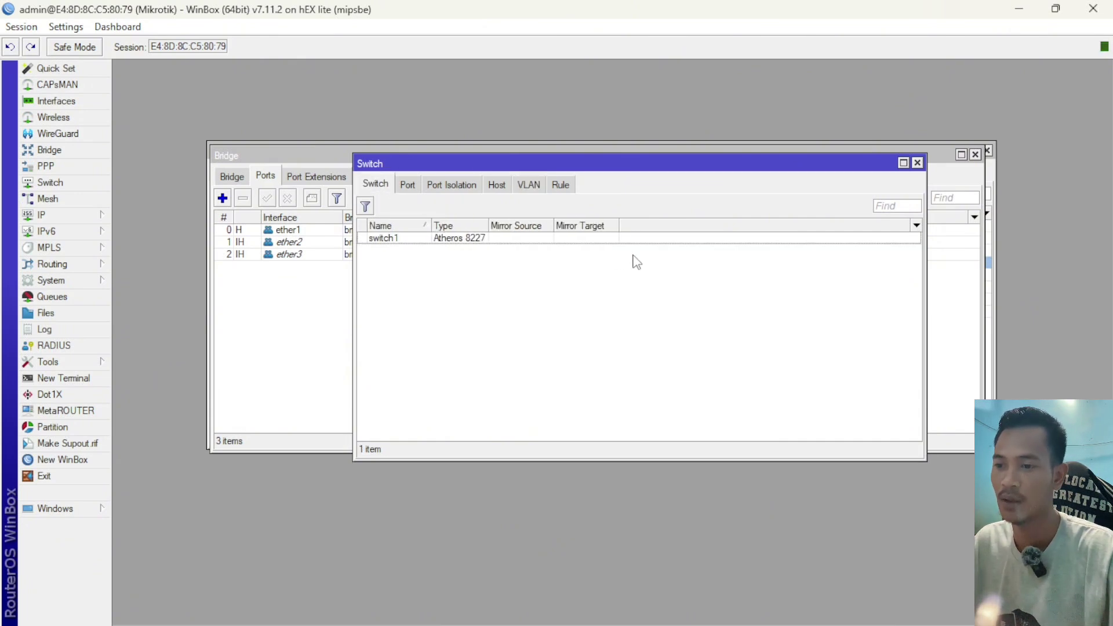
Step: Create a new VLAN entry on switch1 in the switch VLAN table with VLAN ID 10
{"action": "left_click", "coordinate": [408, 185]}
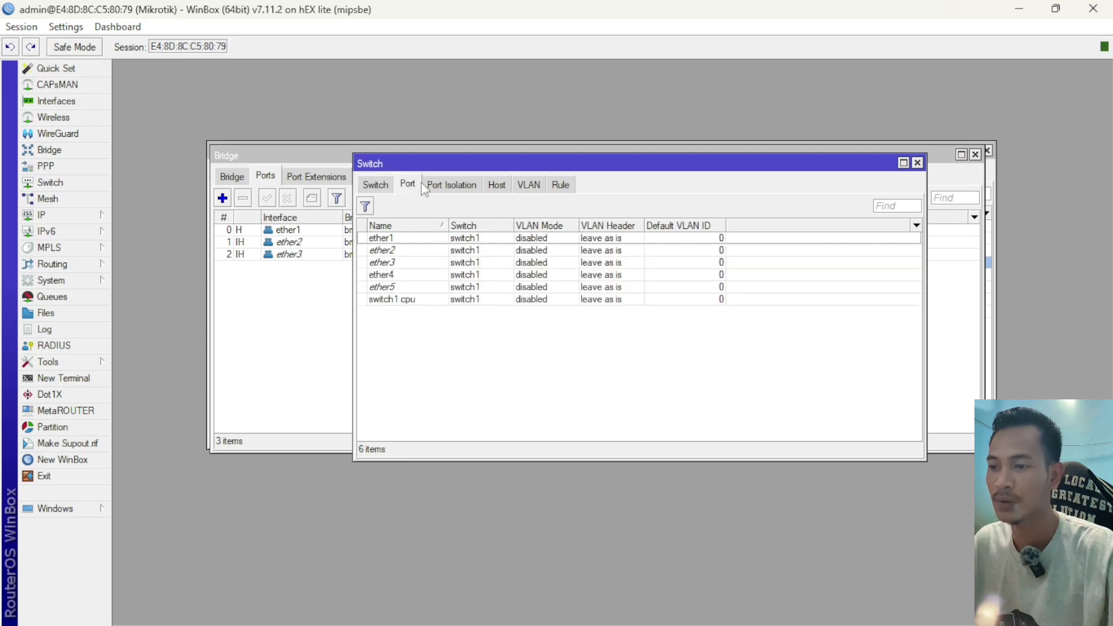
{"action": "left_click", "coordinate": [539, 191]}
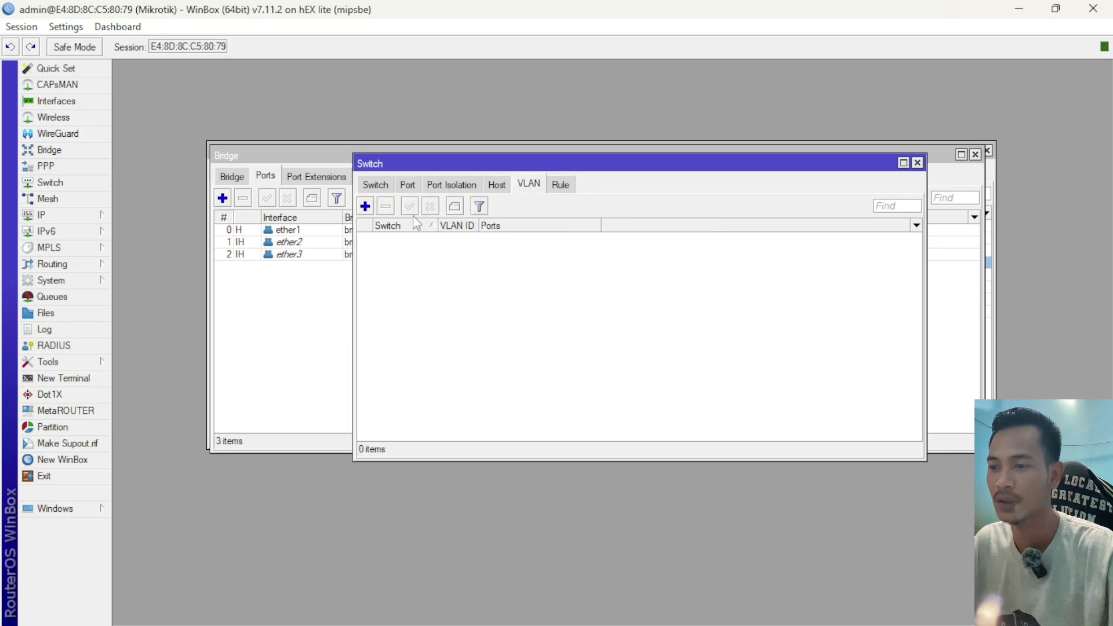
{"action": "left_click", "coordinate": [365, 207]}
{"action": "left_click", "coordinate": [627, 227]}
{"action": "left_click", "coordinate": [619, 233]}
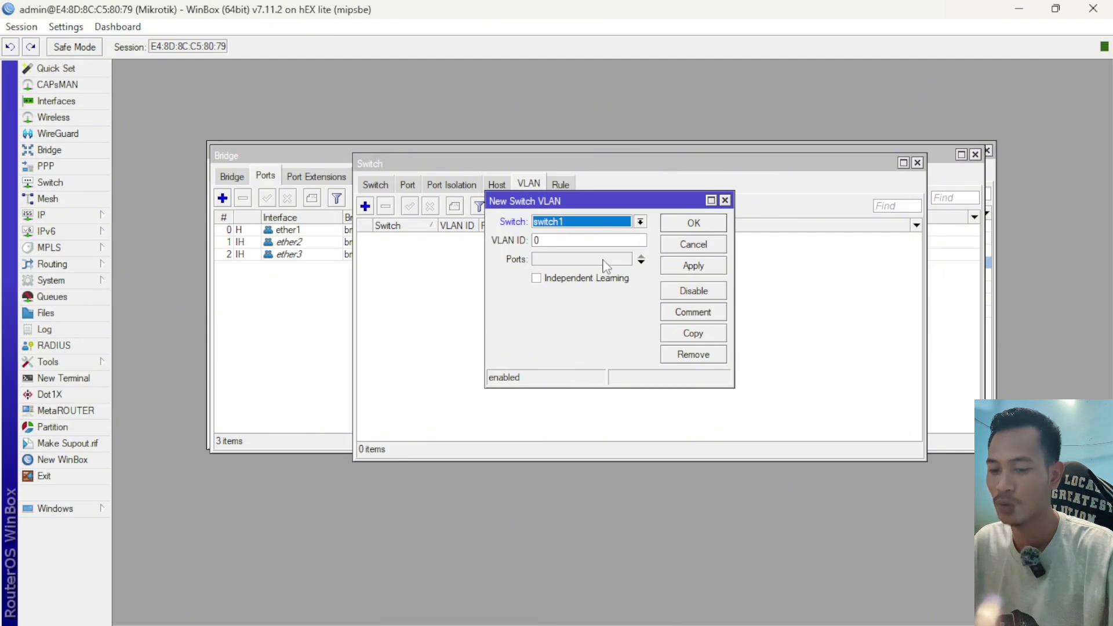
{"action": "left_click", "coordinate": [555, 242]}
{"action": "left_click_drag", "start_coordinate": [555, 241], "coordinate": [503, 242]}
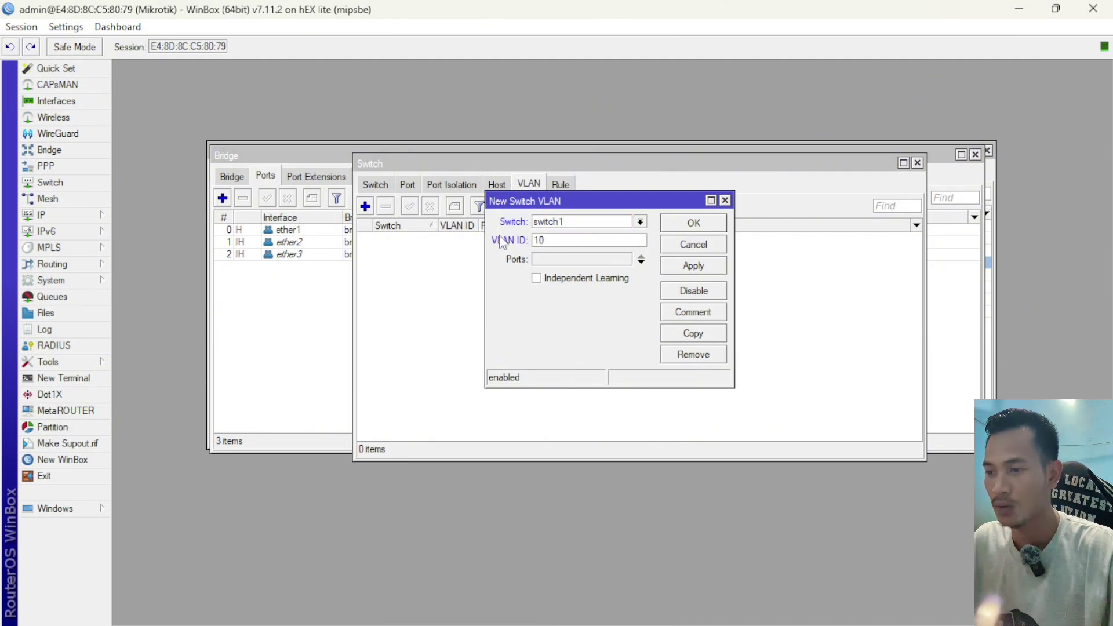
Step: Assign ether1 and ether2 as ports of the VLAN 10 entry and save it
{"action": "left_click", "coordinate": [588, 262]}
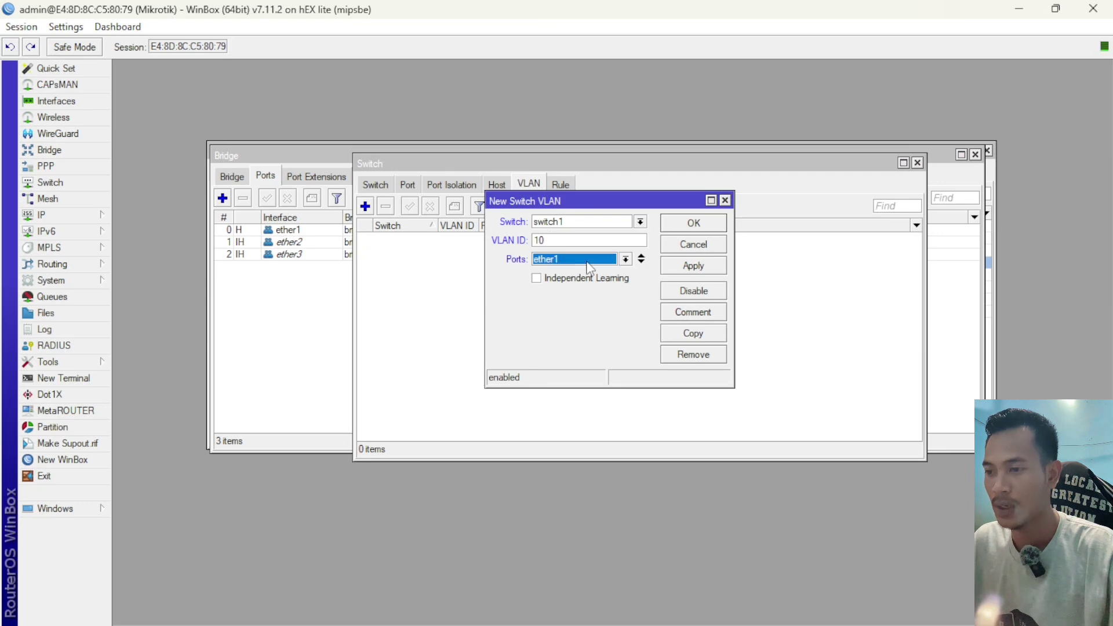
{"action": "left_click", "coordinate": [641, 262]}
{"action": "left_click", "coordinate": [626, 278]}
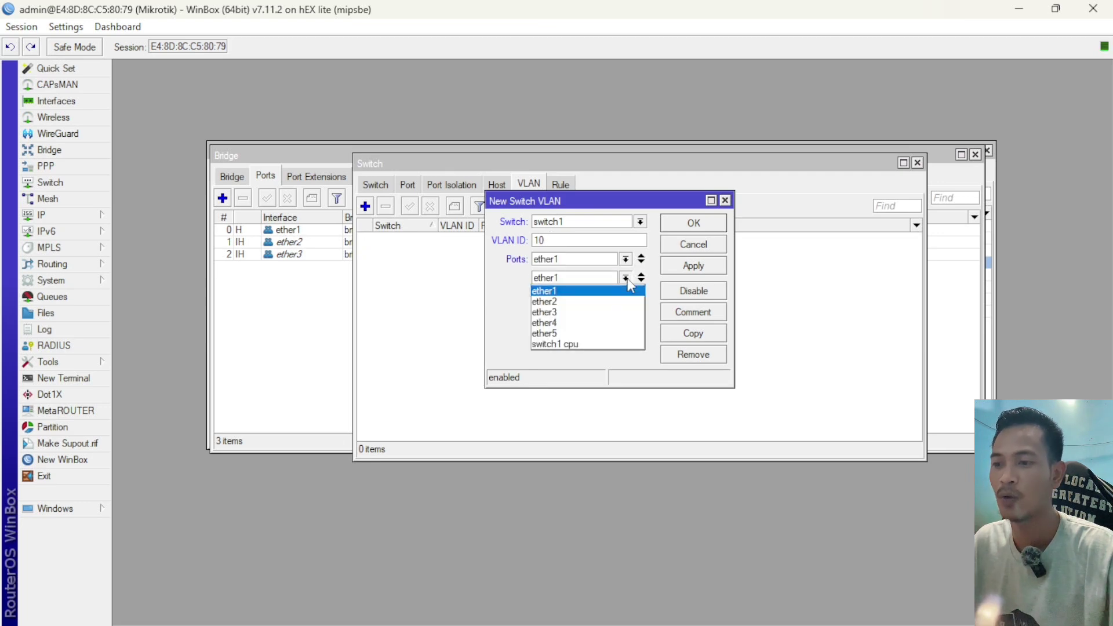
{"action": "left_click", "coordinate": [606, 298]}
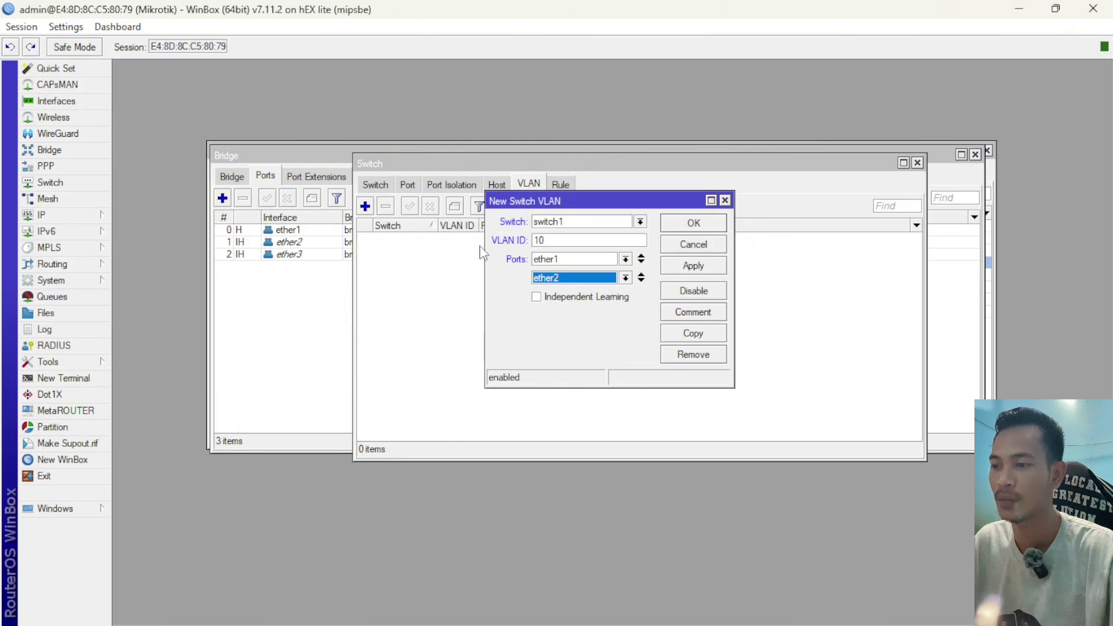
{"action": "left_click", "coordinate": [695, 270]}
{"action": "left_click", "coordinate": [693, 229]}
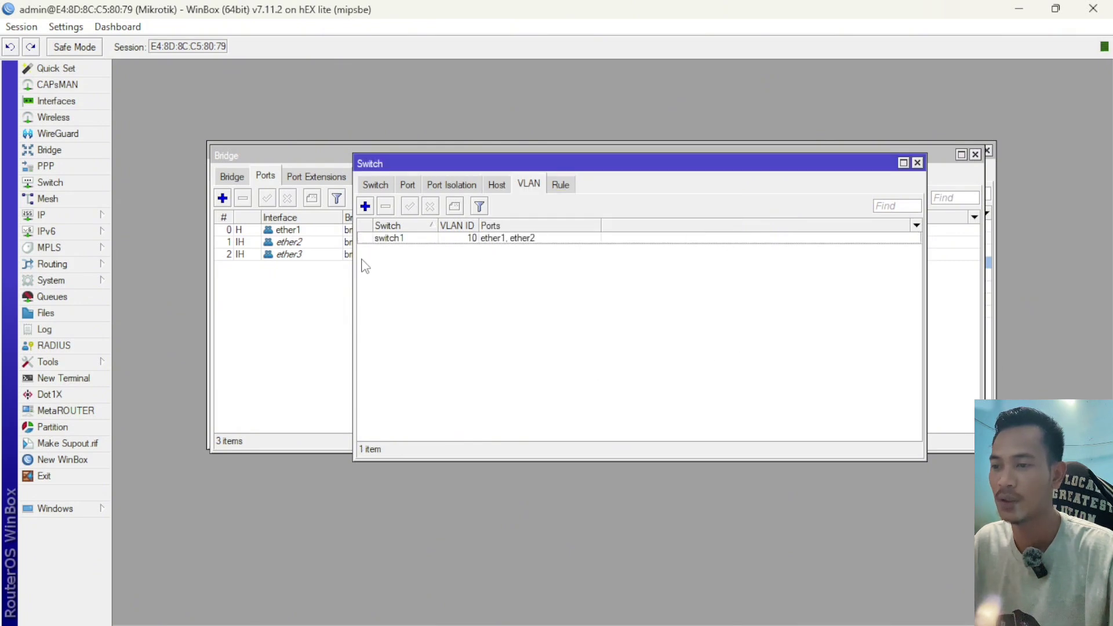
Step: Add a second switch1 VLAN entry with VLAN ID 20 and the ports ether1 and ether3
{"action": "left_click", "coordinate": [366, 207]}
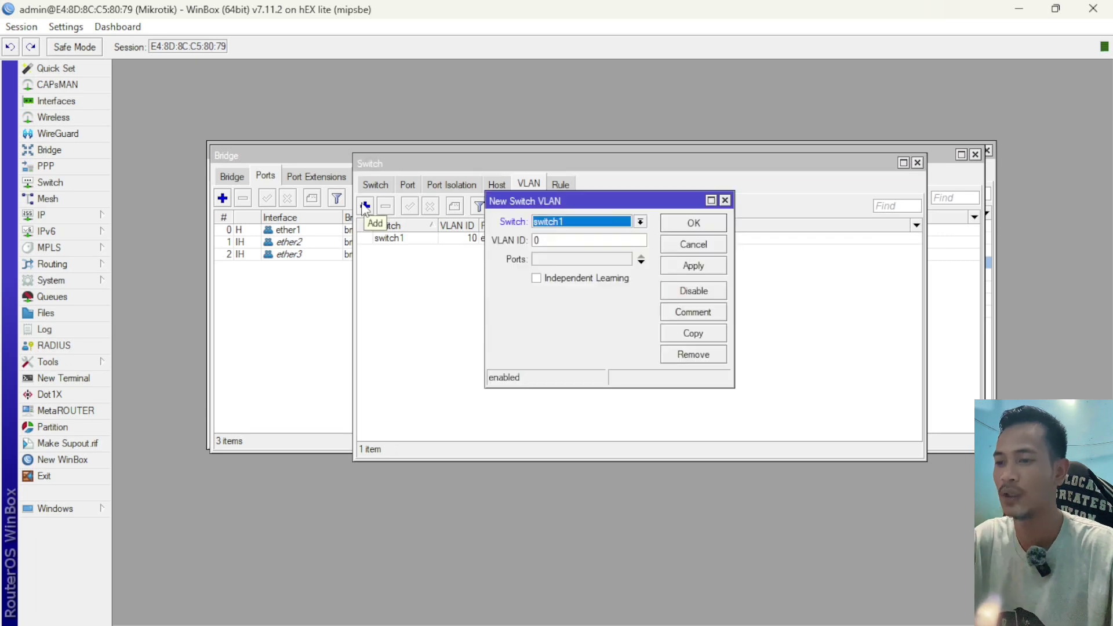
{"action": "key", "text": "Tab"}
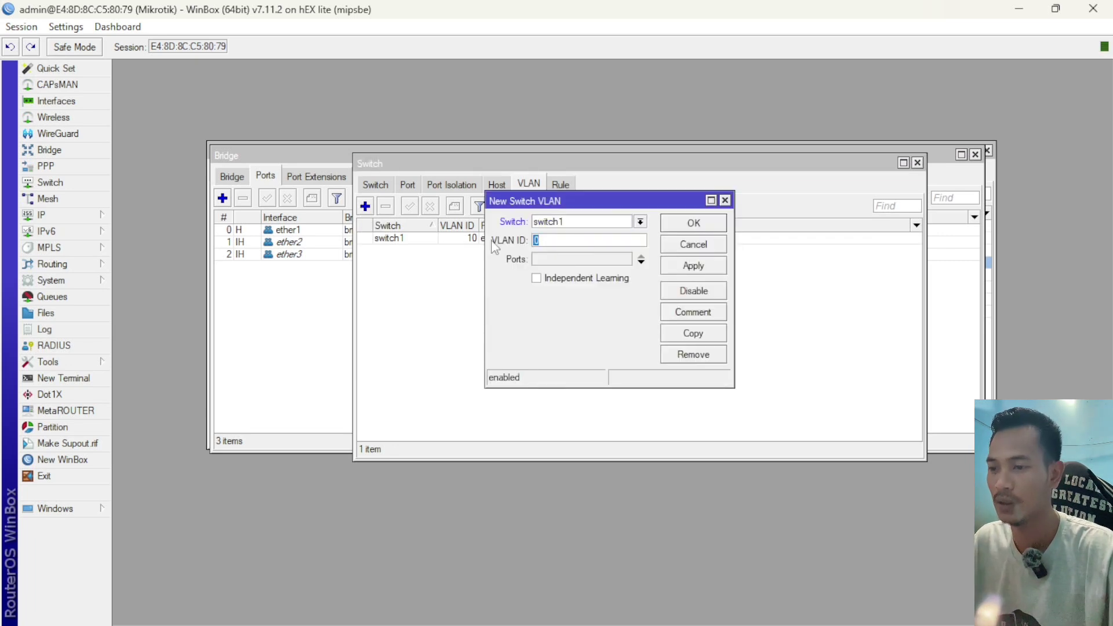
{"action": "left_click", "coordinate": [626, 263]}
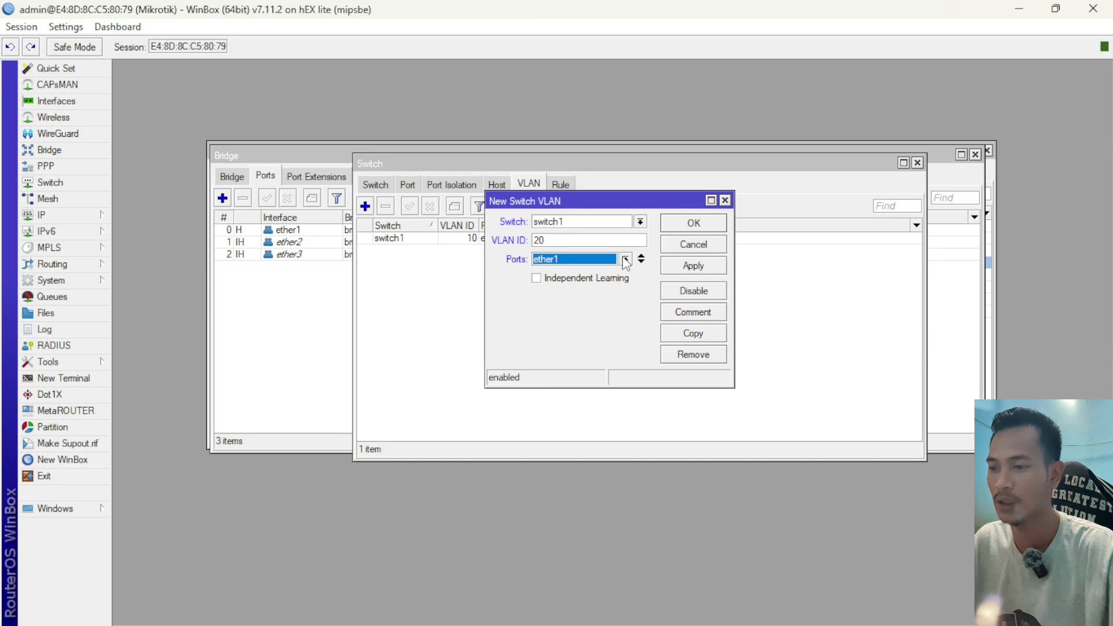
{"action": "left_click", "coordinate": [642, 259]}
{"action": "left_click", "coordinate": [626, 279]}
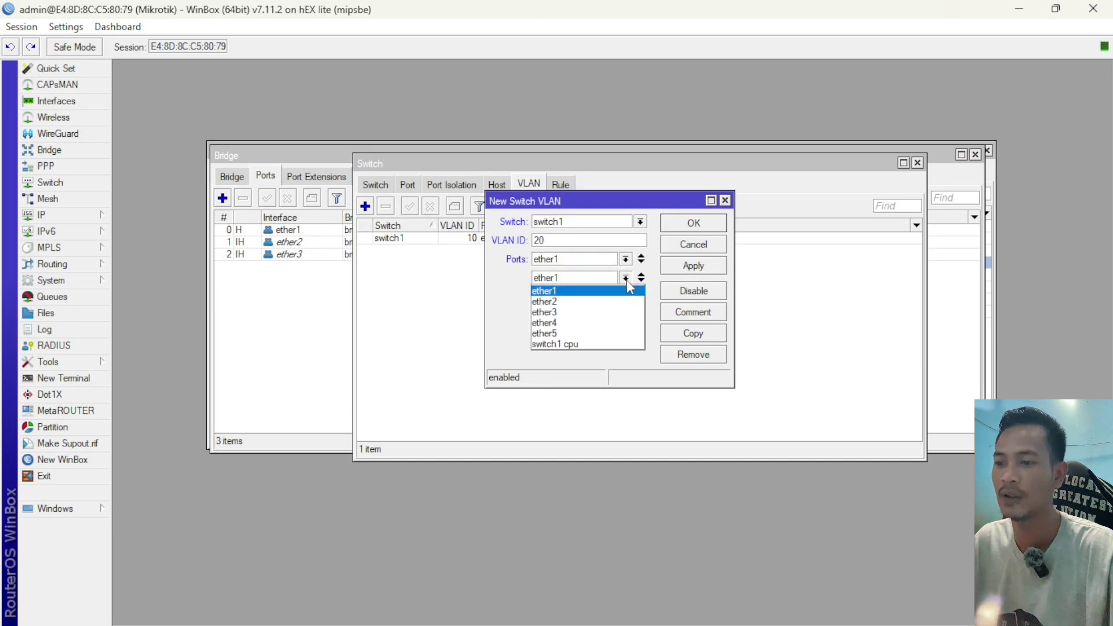
{"action": "left_click", "coordinate": [596, 313]}
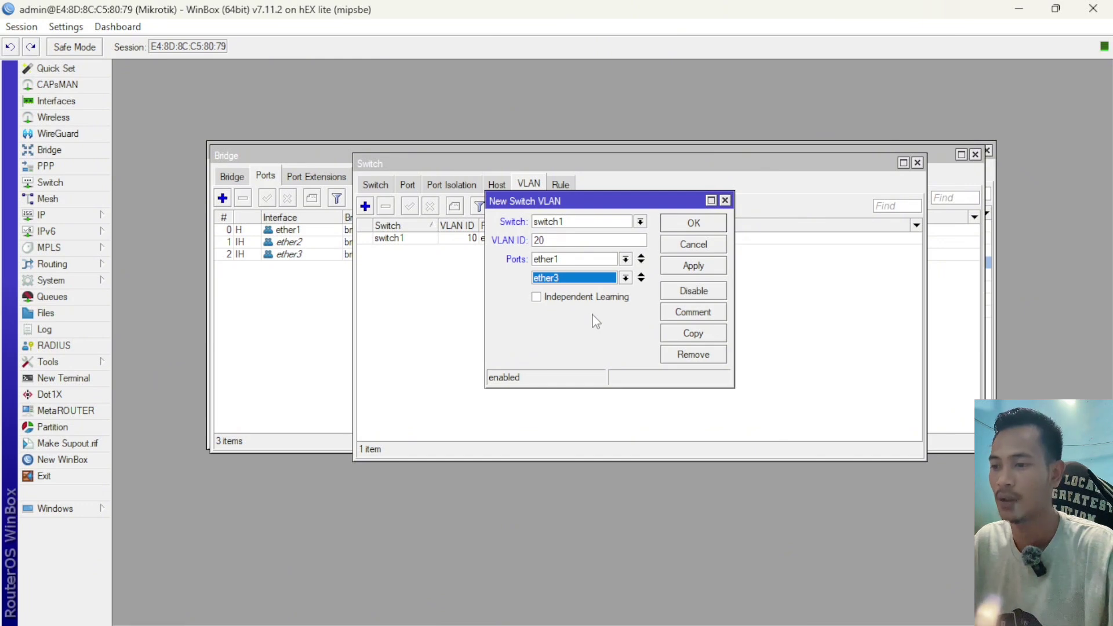
{"action": "left_click", "coordinate": [694, 266]}
{"action": "left_click", "coordinate": [694, 223]}
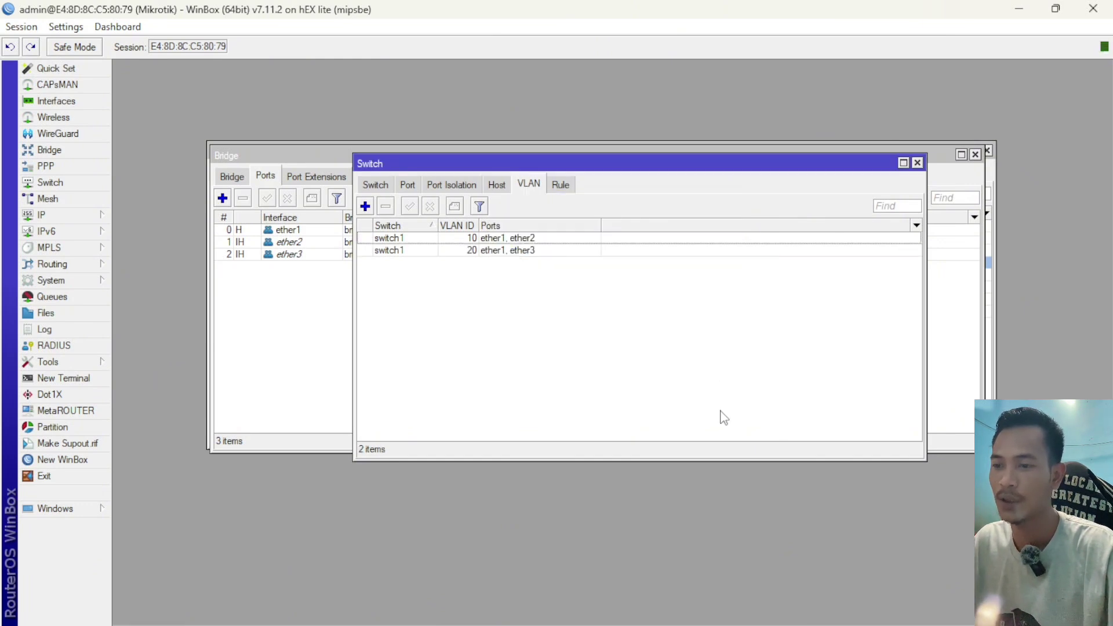
Step: Configure switch port ether1 with VLAN mode secure and VLAN header add if missing
{"action": "left_click", "coordinate": [408, 185]}
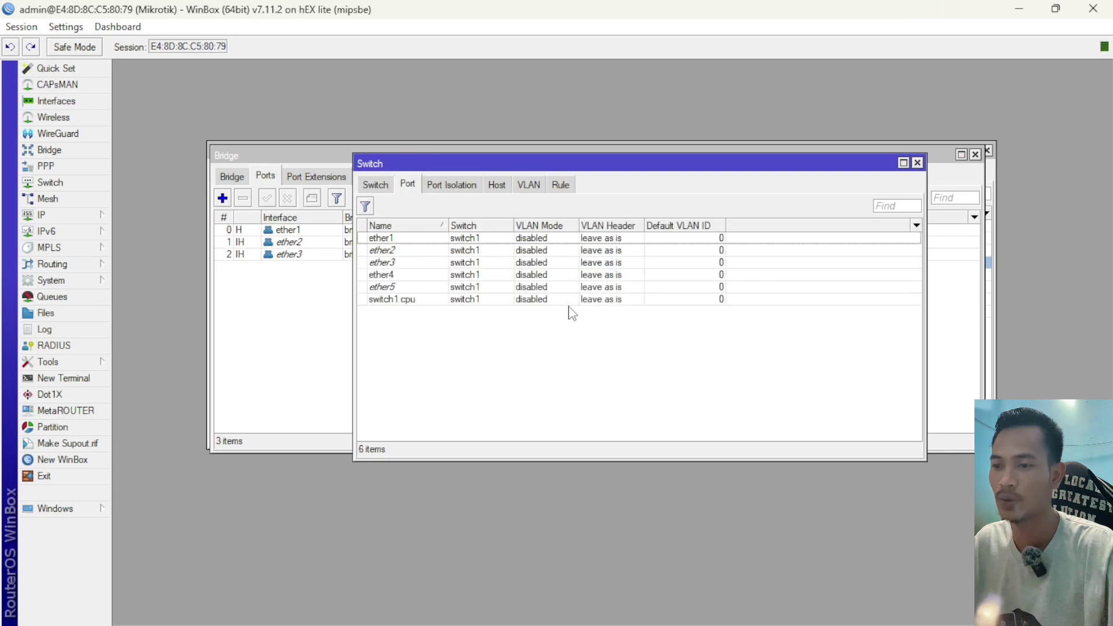
{"action": "double_click", "coordinate": [543, 239]}
{"action": "left_click", "coordinate": [651, 321]}
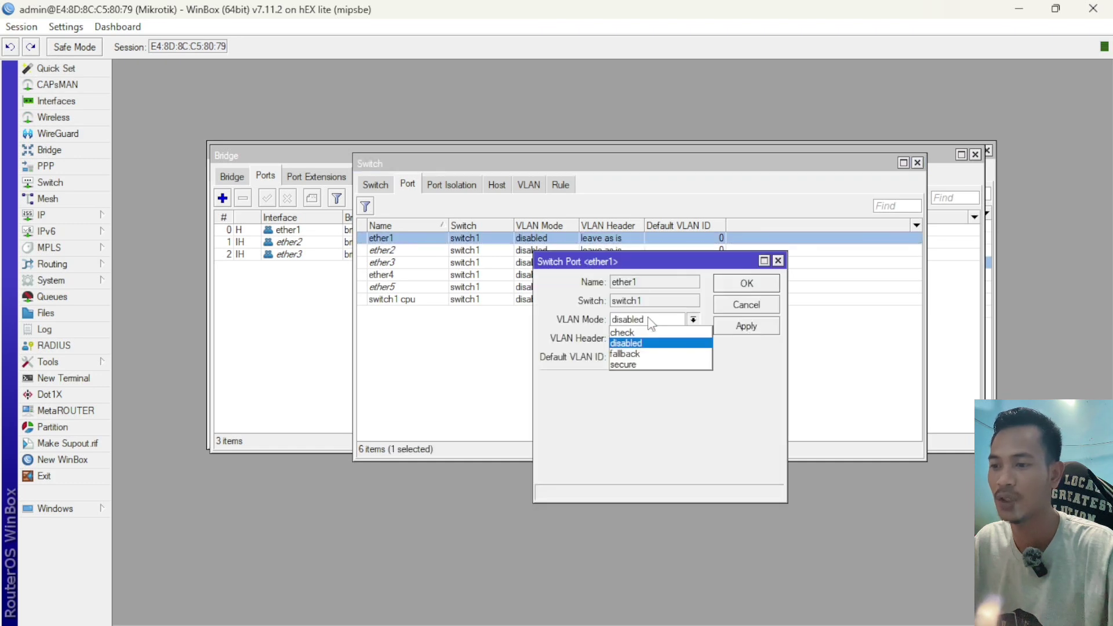
{"action": "left_click", "coordinate": [647, 366]}
{"action": "left_click", "coordinate": [646, 340]}
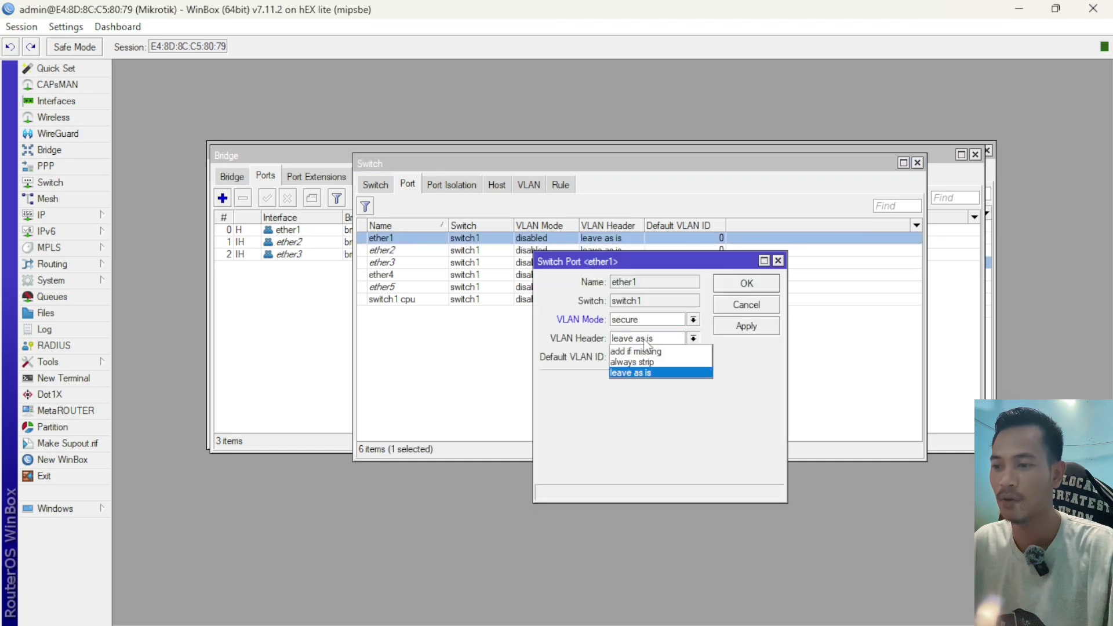
{"action": "left_click", "coordinate": [652, 351]}
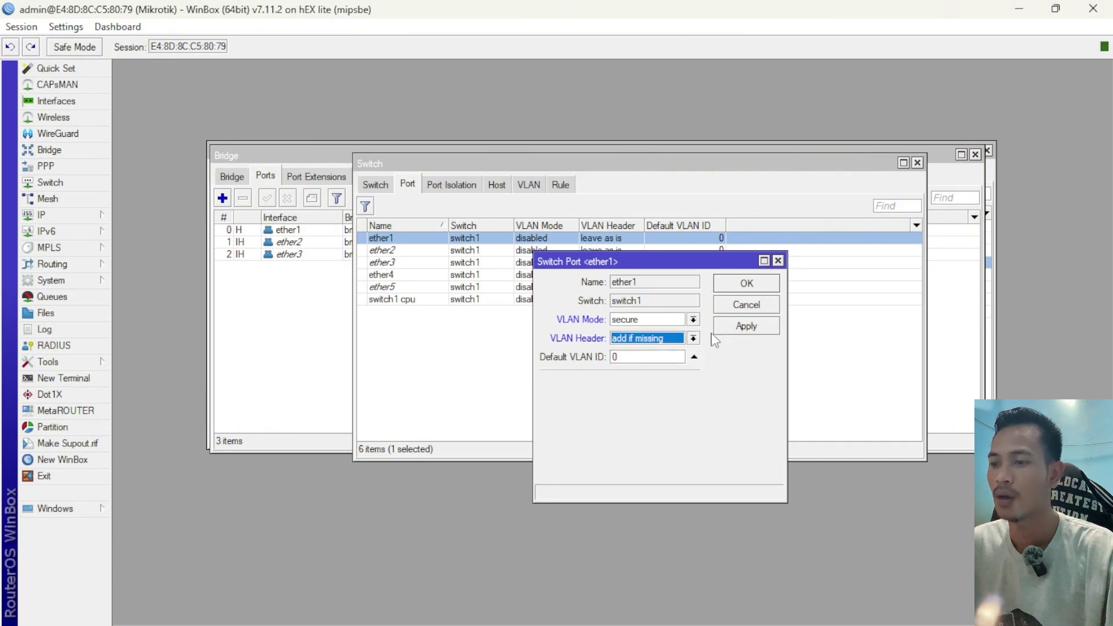
{"action": "left_click", "coordinate": [752, 327]}
{"action": "left_click", "coordinate": [752, 286]}
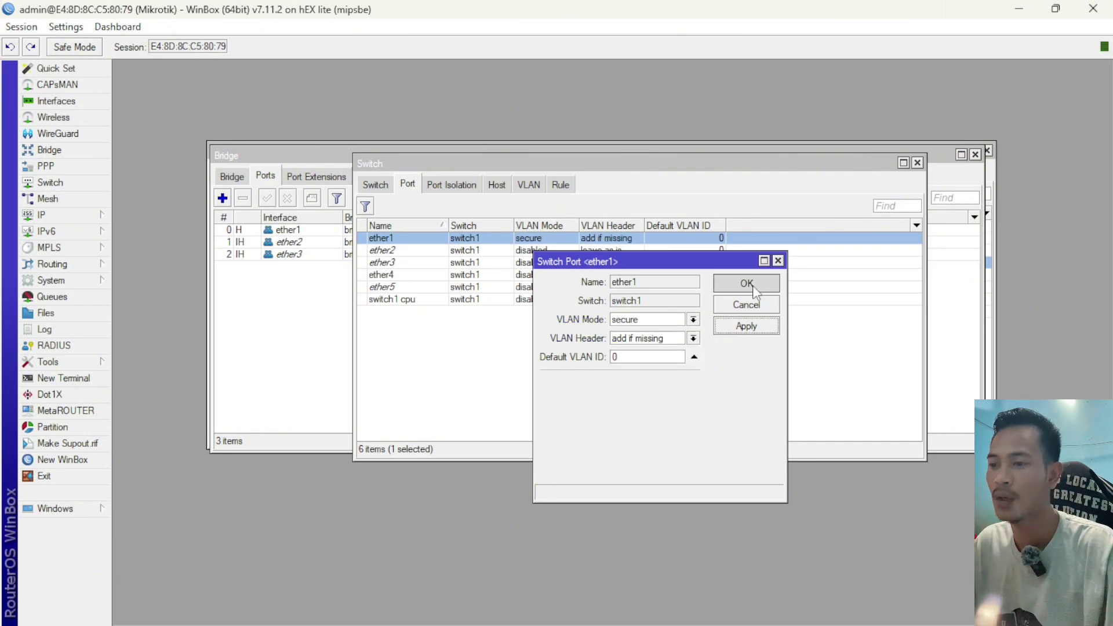
Step: Configure switch port ether2 with VLAN mode secure, VLAN header always strip and default VLAN ID 10
{"action": "double_click", "coordinate": [532, 251]}
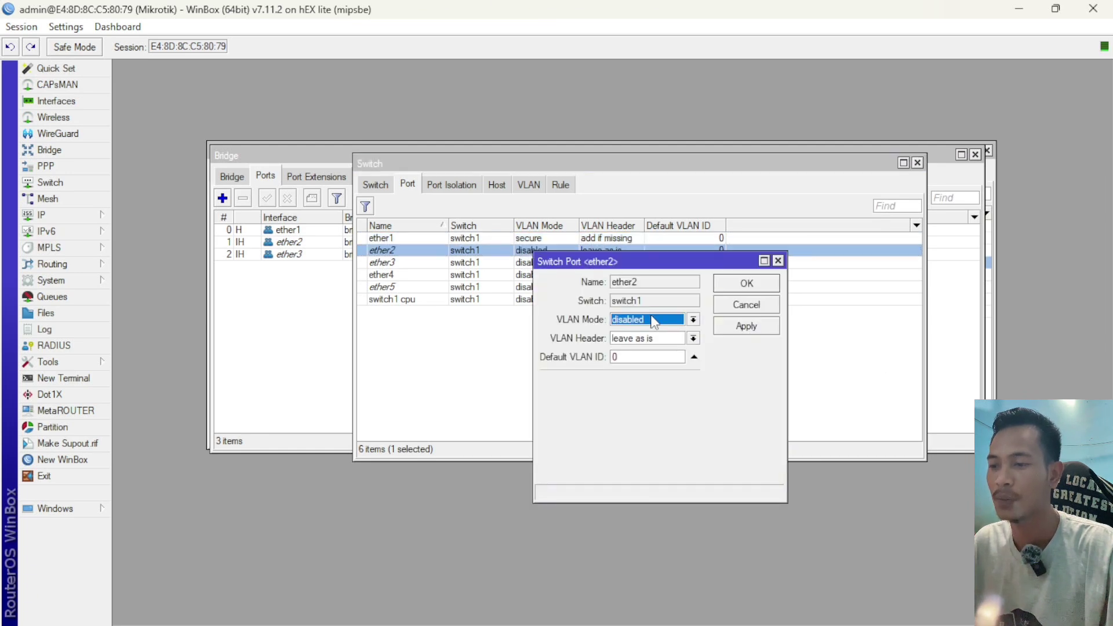
{"action": "left_click", "coordinate": [654, 322]}
{"action": "left_click", "coordinate": [657, 366]}
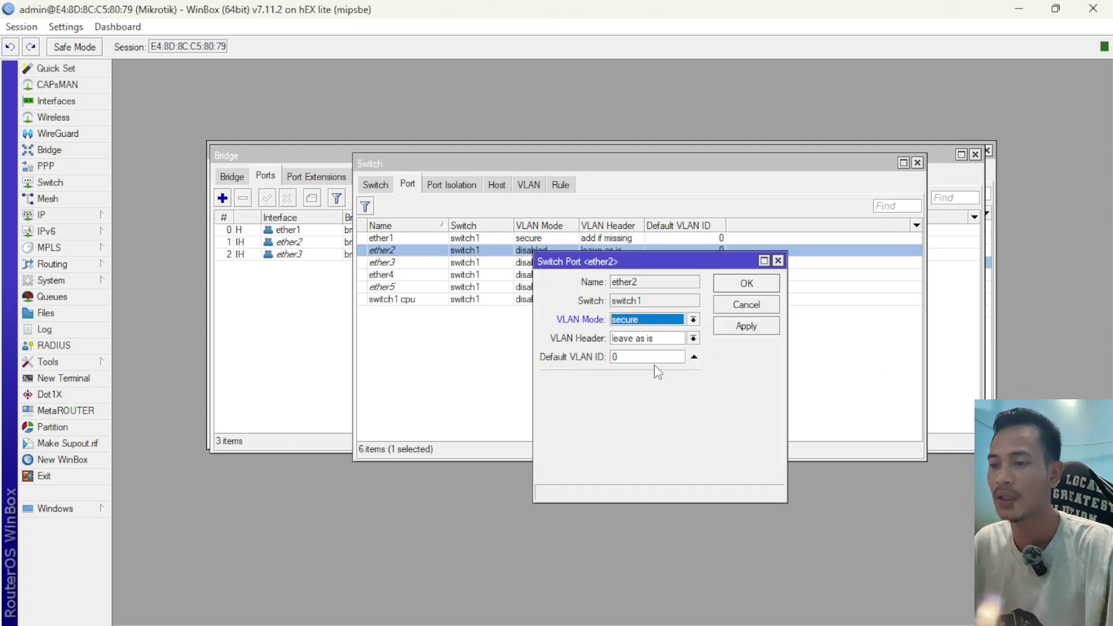
{"action": "left_click", "coordinate": [642, 341]}
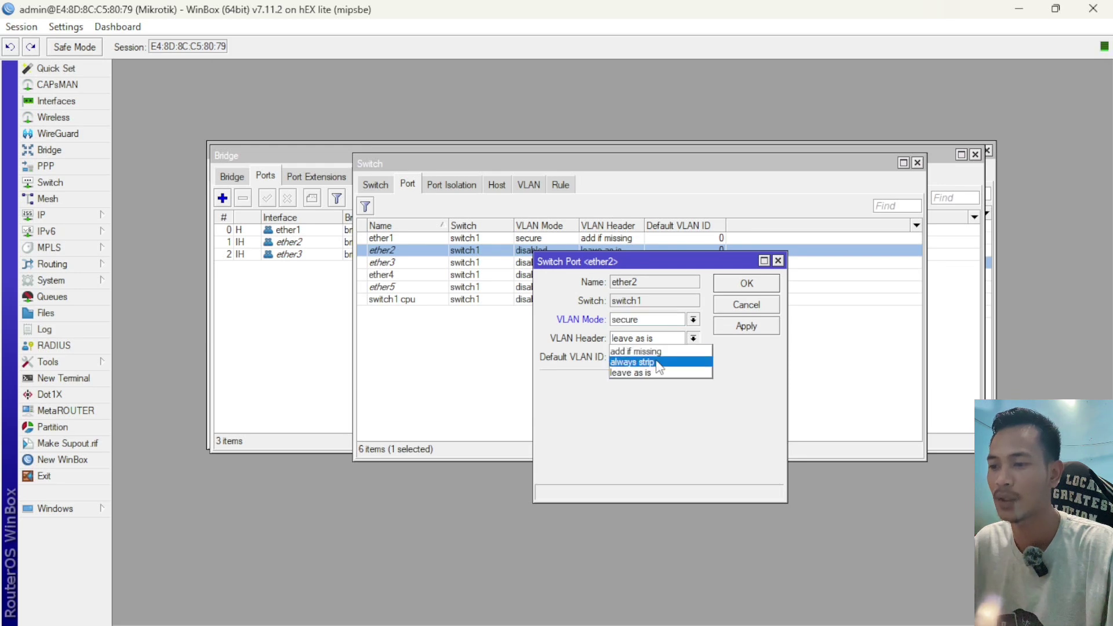
{"action": "left_click", "coordinate": [658, 360]}
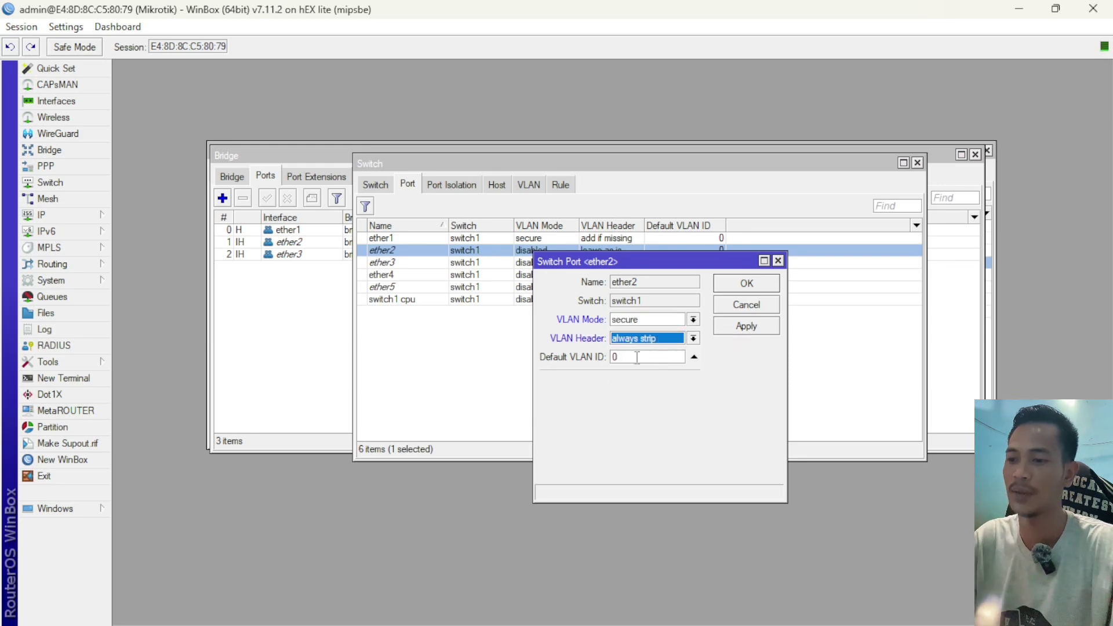
{"action": "left_click", "coordinate": [620, 359]}
{"action": "left_click_drag", "start_coordinate": [619, 358], "coordinate": [566, 366]}
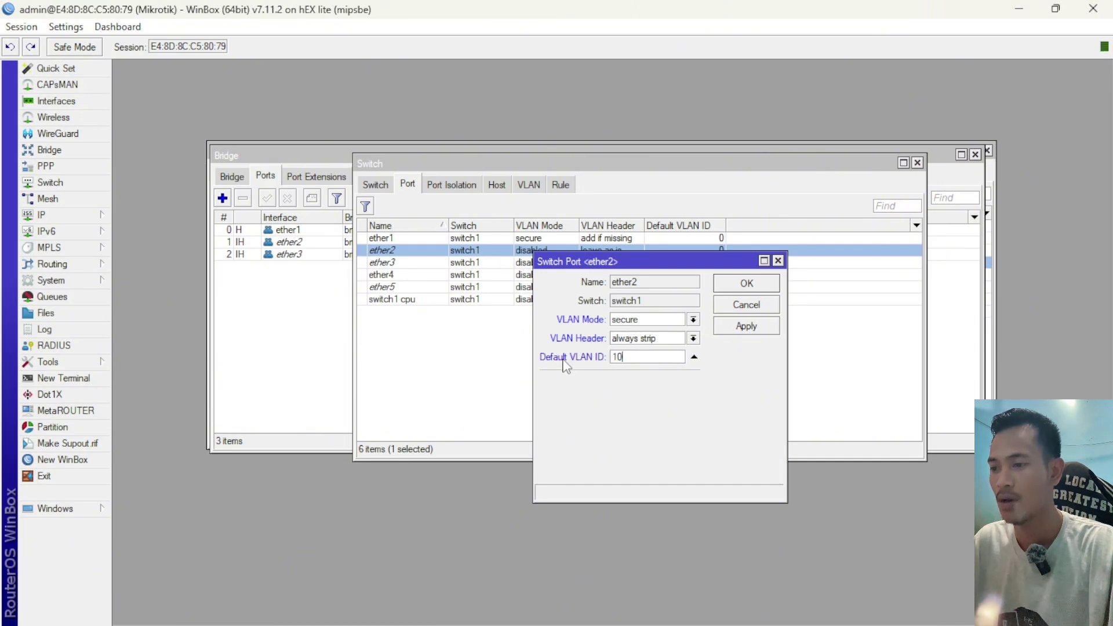
{"action": "left_click", "coordinate": [739, 328]}
{"action": "left_click", "coordinate": [738, 286]}
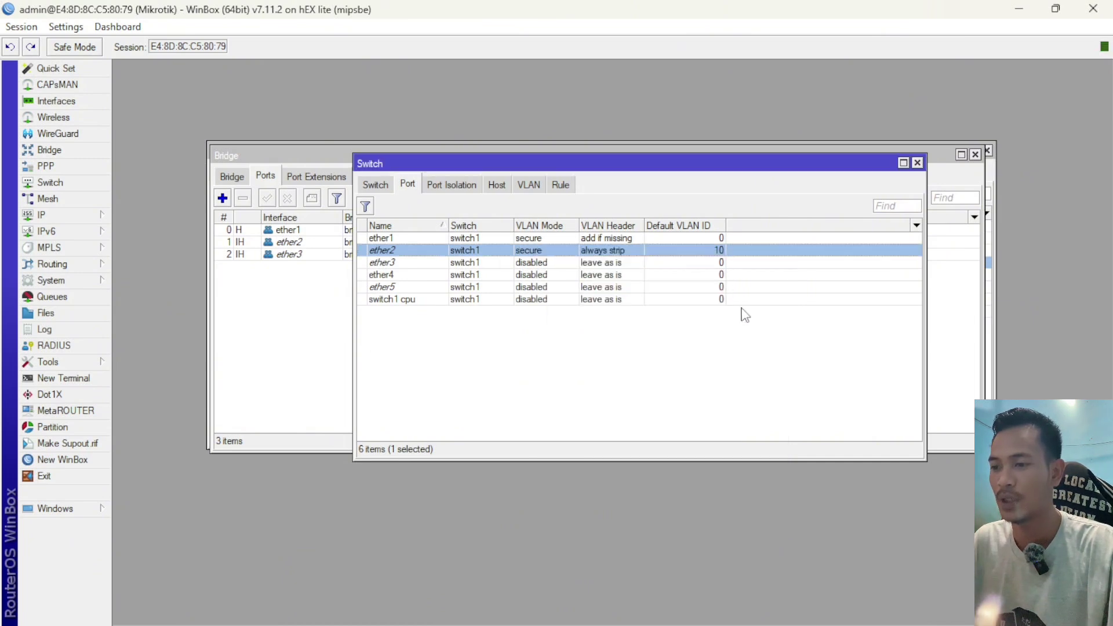
Step: Configure switch port ether3 with VLAN mode secure, VLAN header always strip and default VLAN ID 20
{"action": "double_click", "coordinate": [561, 264]}
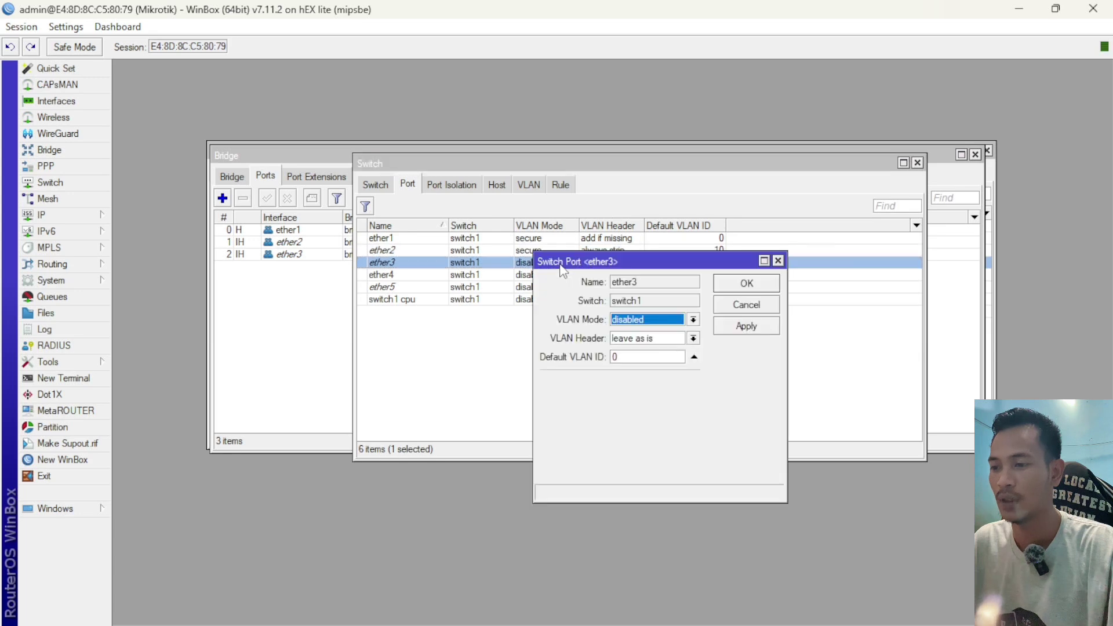
{"action": "left_click", "coordinate": [648, 323]}
{"action": "left_click", "coordinate": [657, 363]}
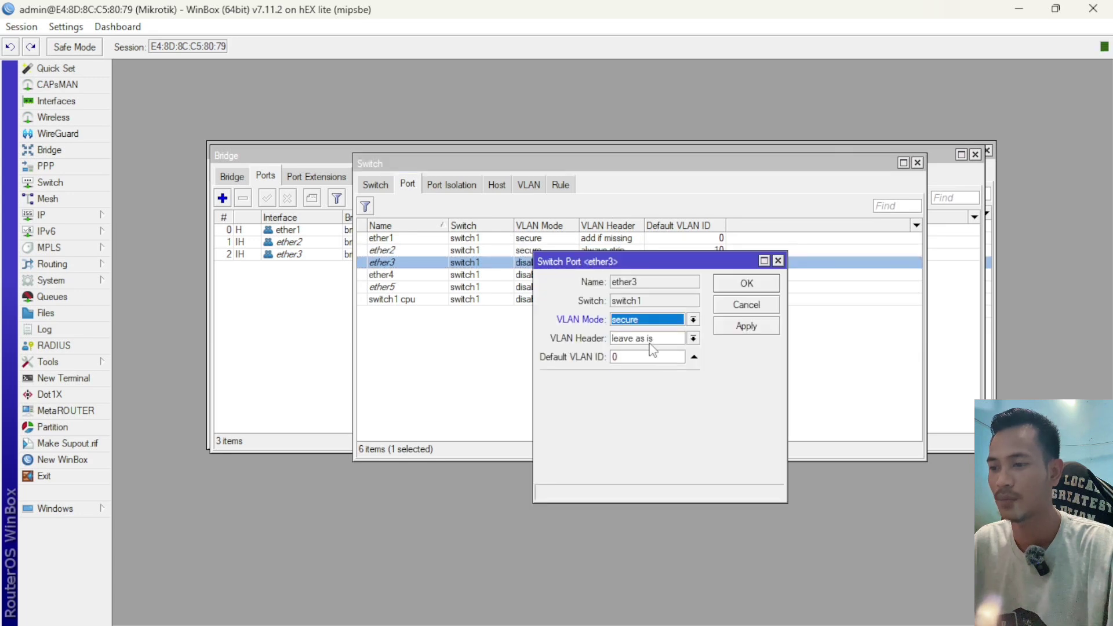
{"action": "left_click", "coordinate": [649, 338]}
{"action": "left_click", "coordinate": [656, 357]}
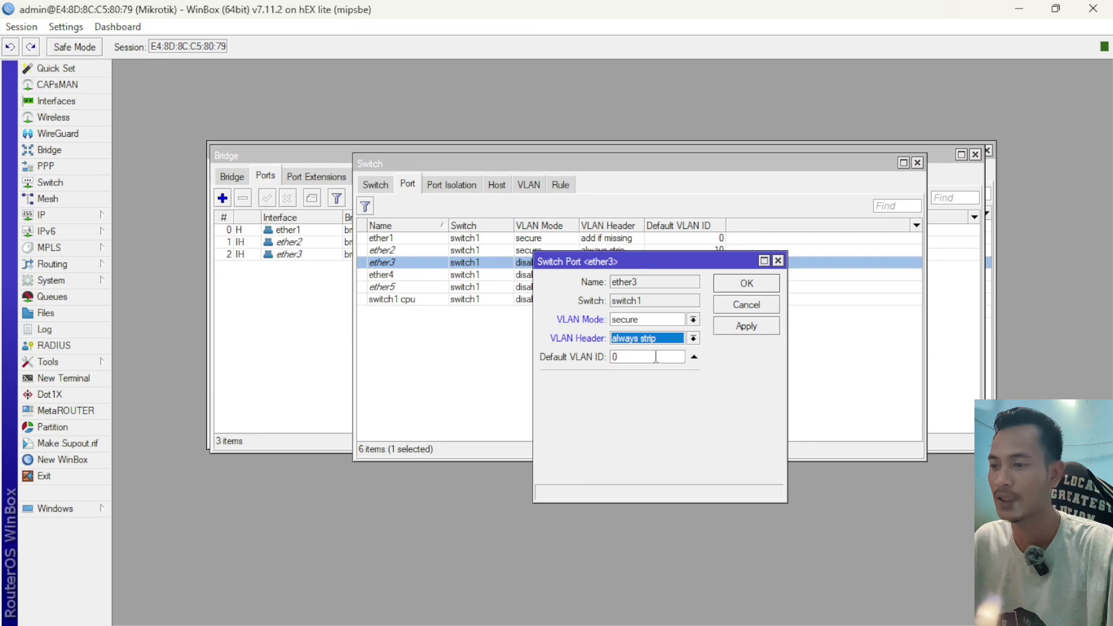
{"action": "key", "text": "Tab"}
{"action": "type", "text": "20"}
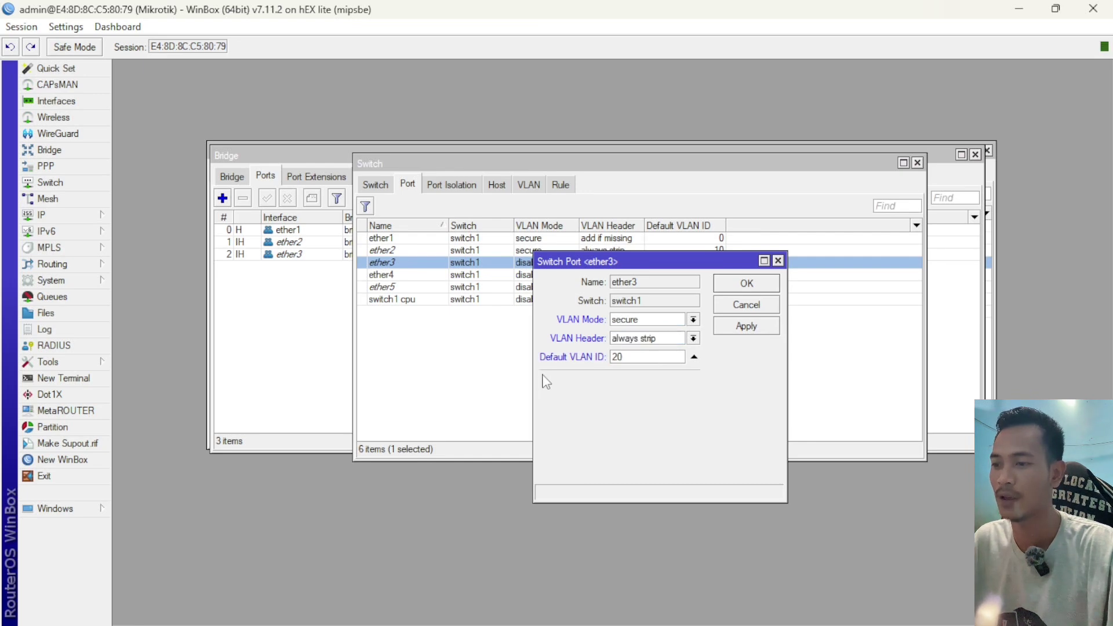
{"action": "left_click", "coordinate": [747, 326]}
{"action": "left_click", "coordinate": [741, 289]}
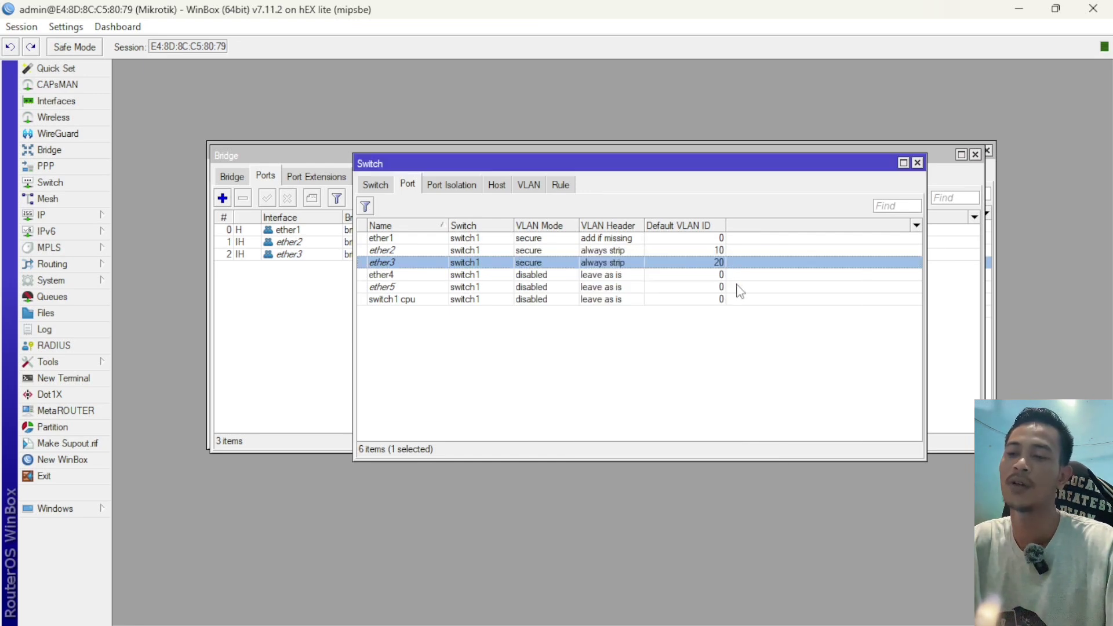
Step: Open the interface list to check the status of the Ethernet ports
{"action": "left_click", "coordinate": [748, 378]}
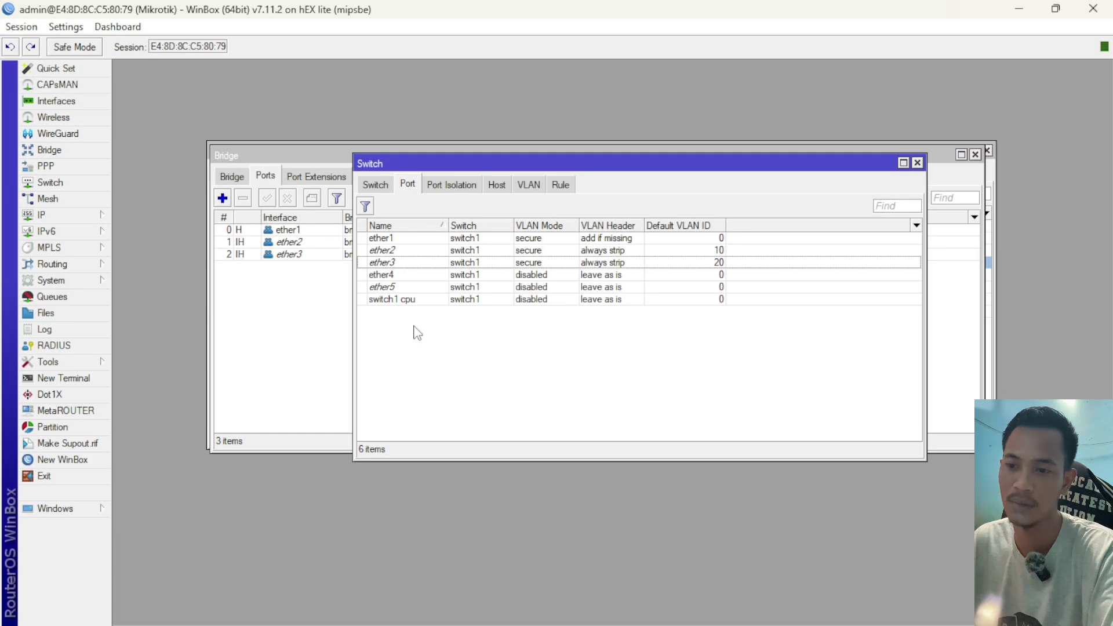
{"action": "left_click", "coordinate": [57, 106]}
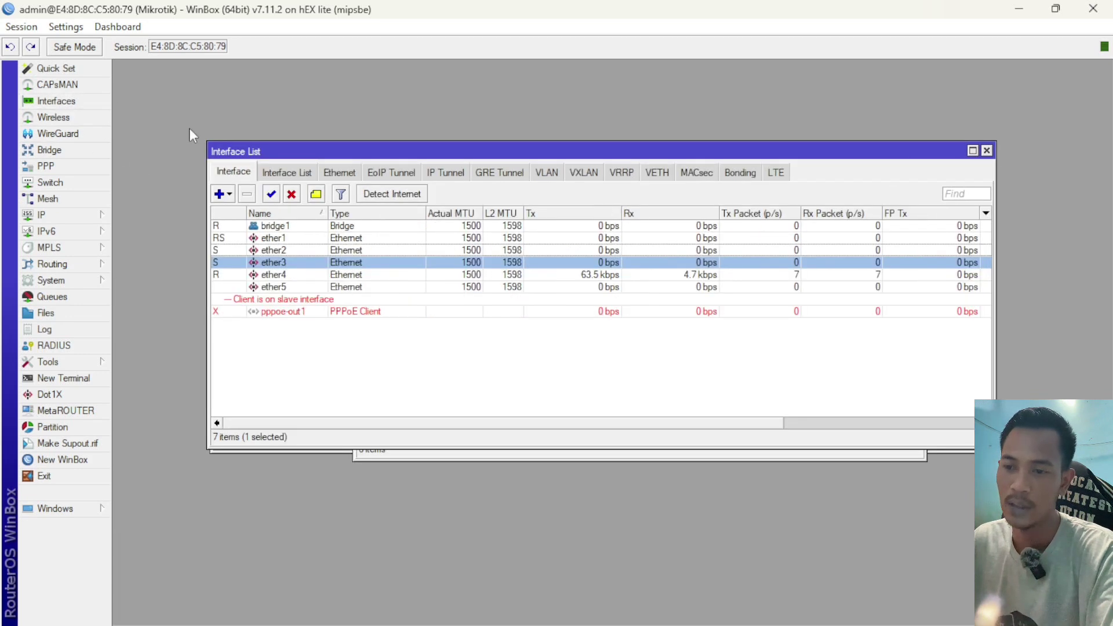
{"action": "left_click", "coordinate": [247, 277]}
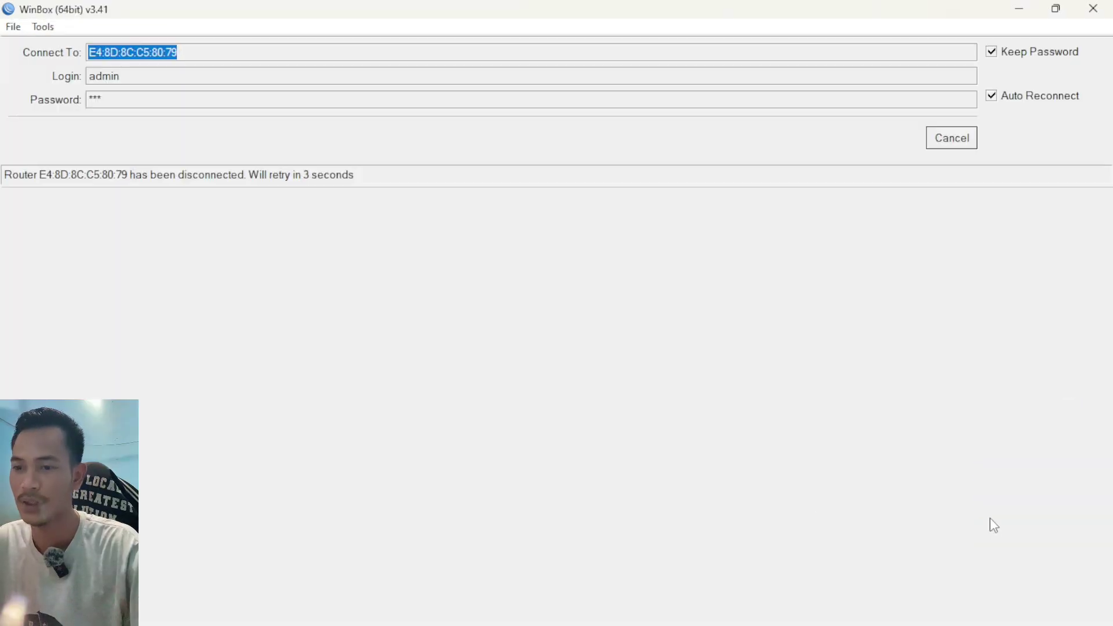
Step: Cancel the automatic reconnection to the disconnected router and turn off the computer's Wi-Fi
{"action": "left_click", "coordinate": [951, 145]}
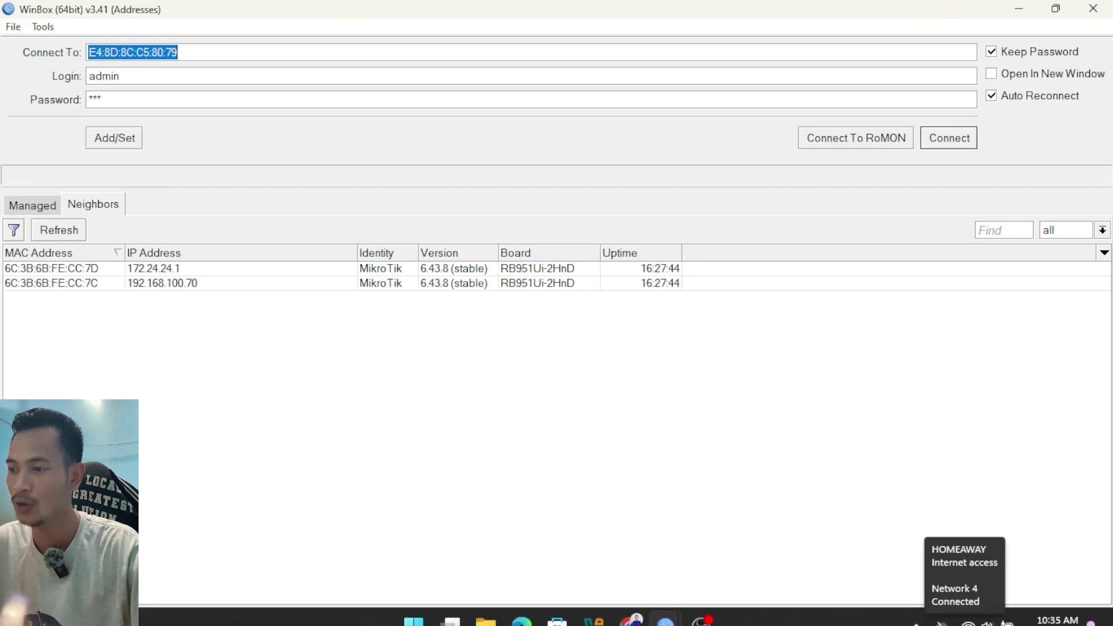
{"action": "left_click", "coordinate": [975, 606]}
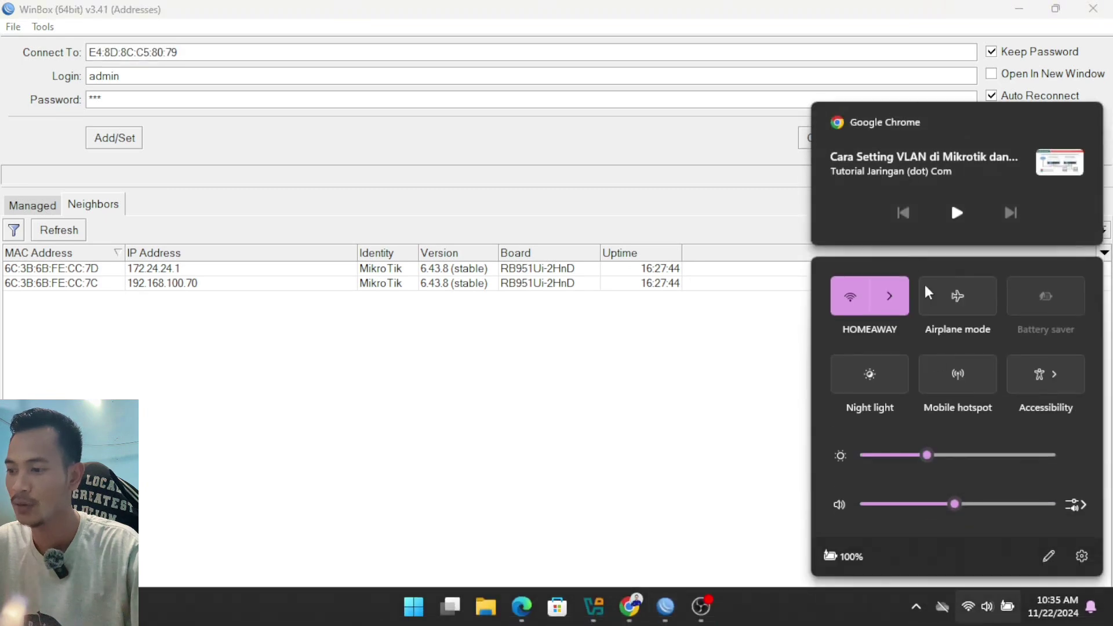
{"action": "left_click", "coordinate": [851, 296]}
{"action": "left_click", "coordinate": [734, 375]}
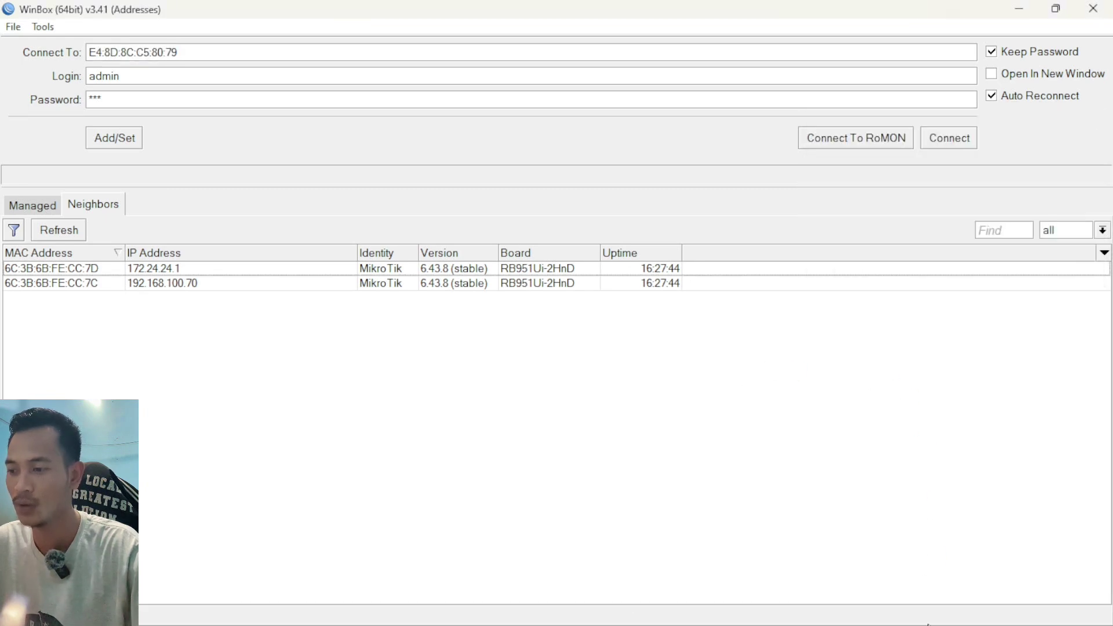
{"action": "mouse_move", "coordinate": [967, 614]}
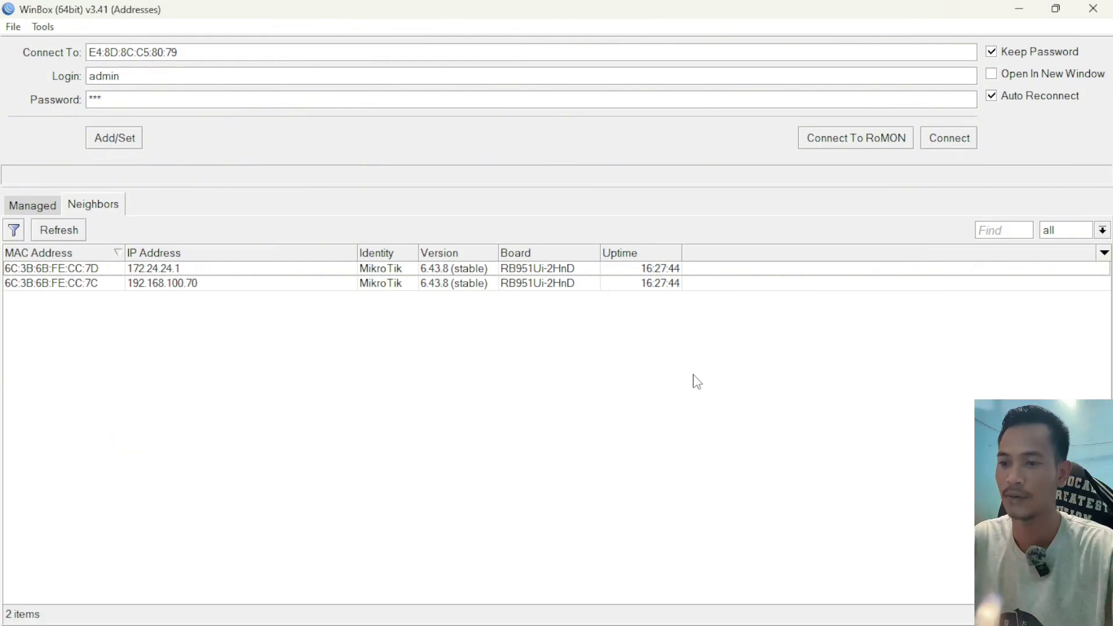
Step: Open a Command Prompt window, ping google.com to test the wired connection, and stop the ping
{"action": "key", "text": "super+r"}
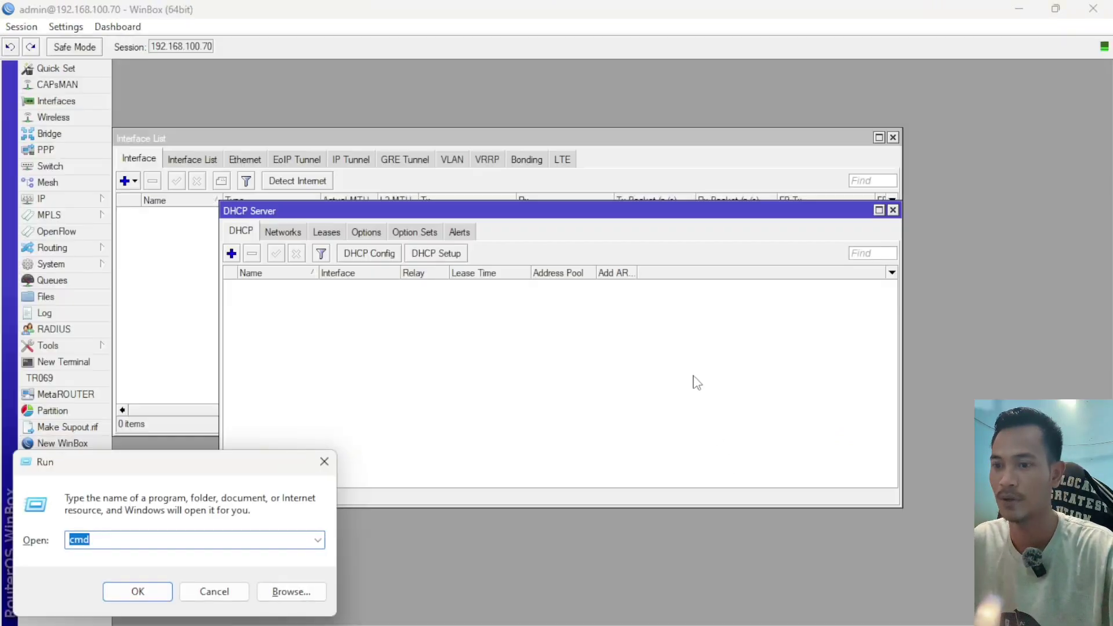
{"action": "key", "text": "Escape"}
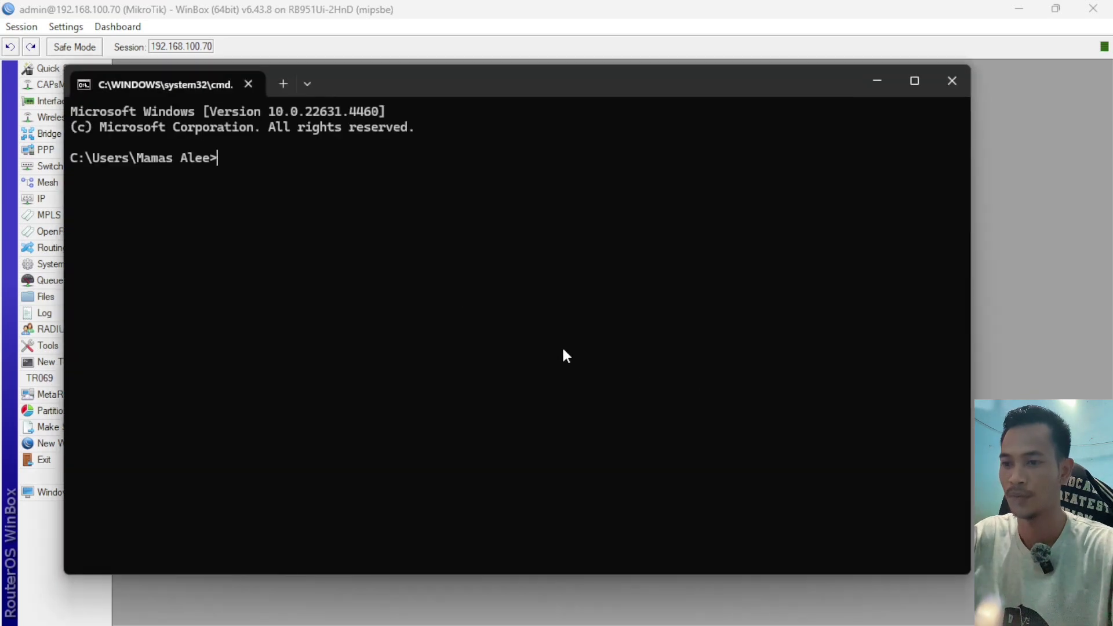
{"action": "type", "text": "ping googl"}
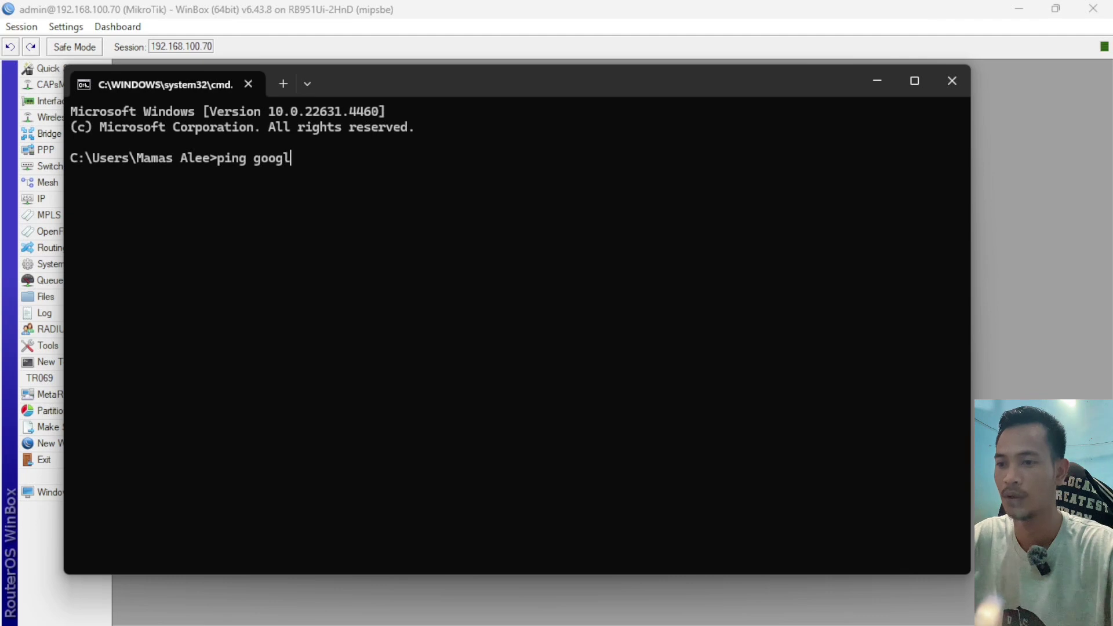
{"action": "type", "text": "e.com"}
{"action": "key", "text": "Return"}
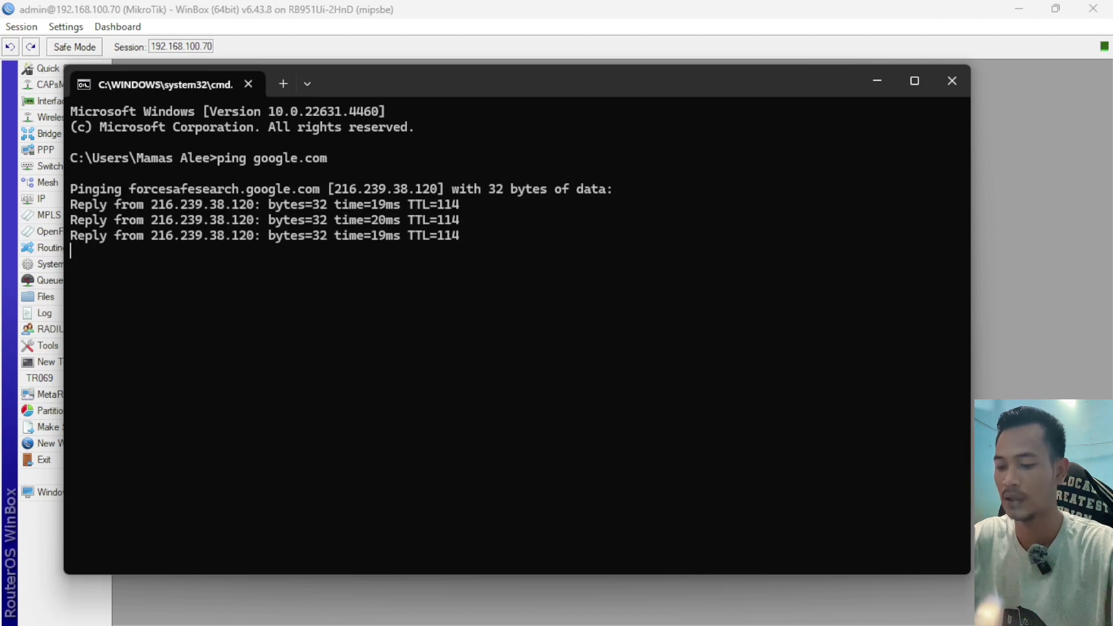
{"action": "key", "text": "ctrl+c"}
Step: Run ipconfig and check the Ethernet adapter's IPv4 address and default gateway, then minimize the Command Prompt
{"action": "type", "text": "ipconfig"}
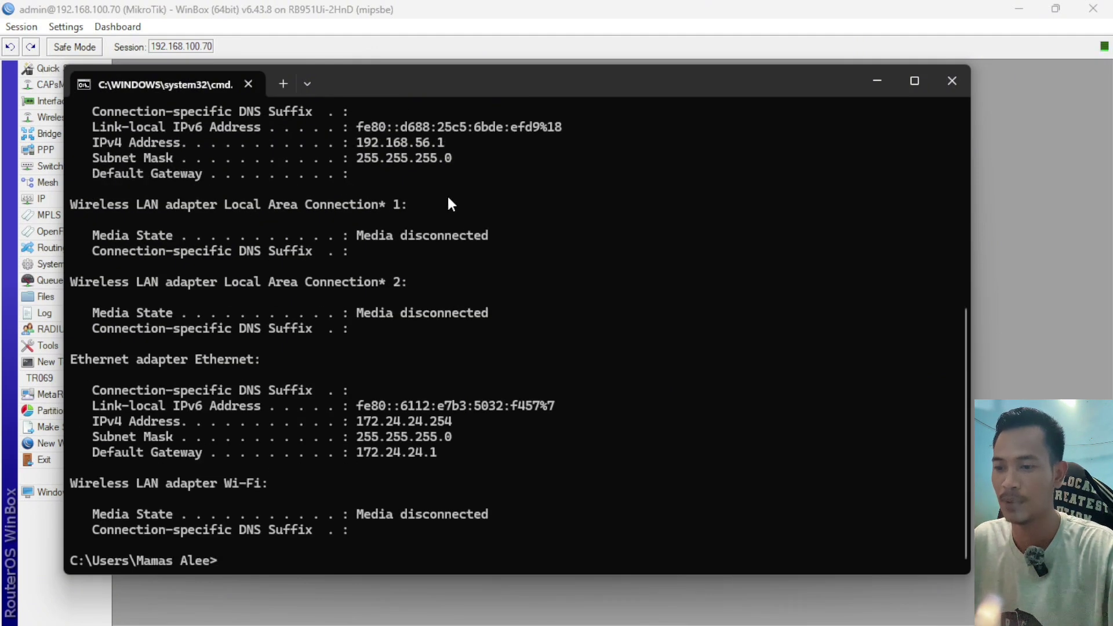
{"action": "scroll", "coordinate": [486, 391], "scroll_direction": "up", "scroll_amount": 1}
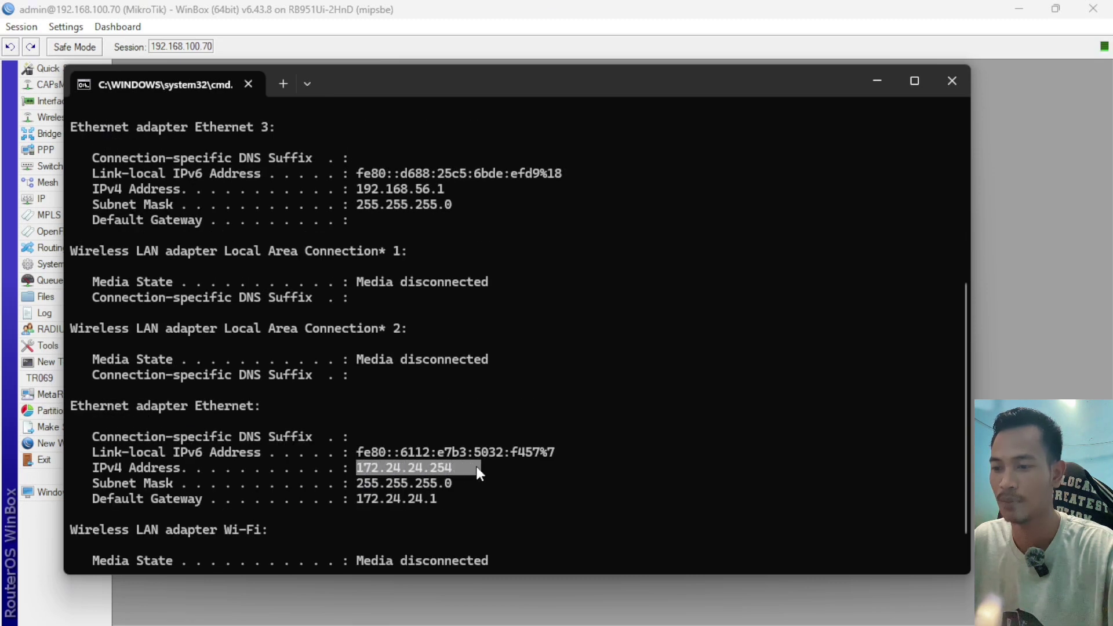
{"action": "left_click_drag", "start_coordinate": [479, 473], "coordinate": [439, 475]}
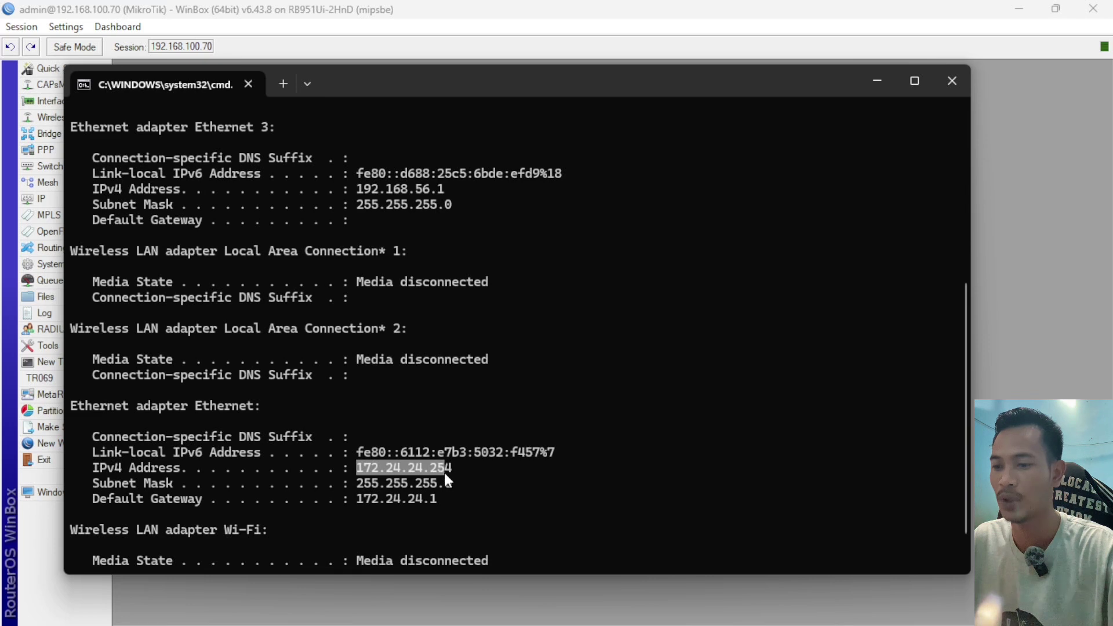
{"action": "left_click", "coordinate": [360, 496]}
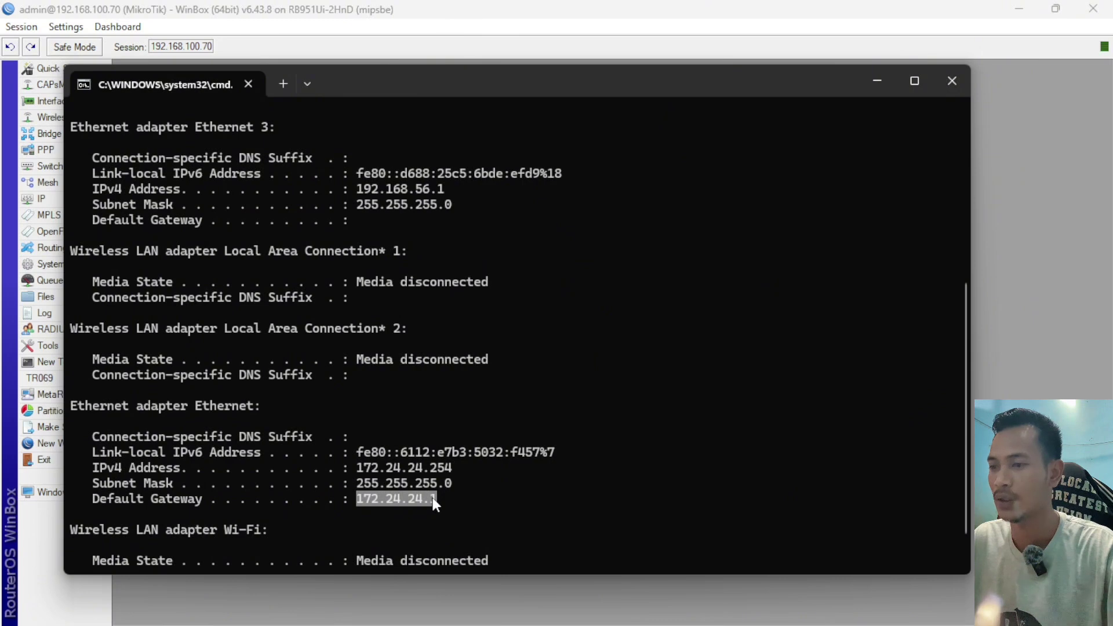
{"action": "left_click", "coordinate": [878, 79]}
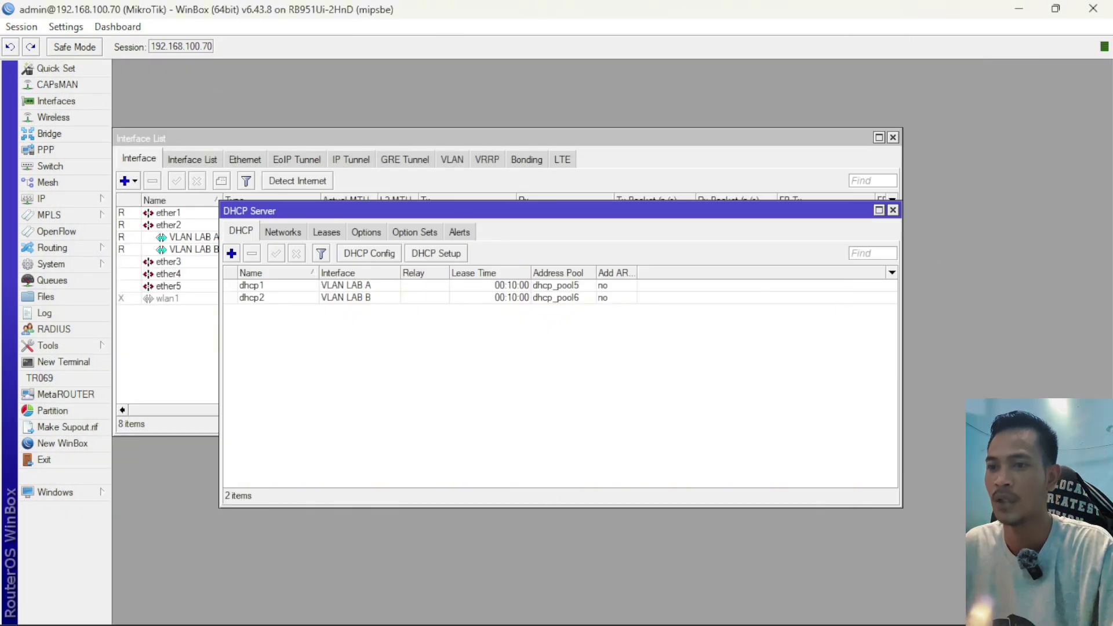
Step: Switch to Microsoft Edge and search the web for "yt" to test internet access
{"action": "mouse_move", "coordinate": [599, 625]}
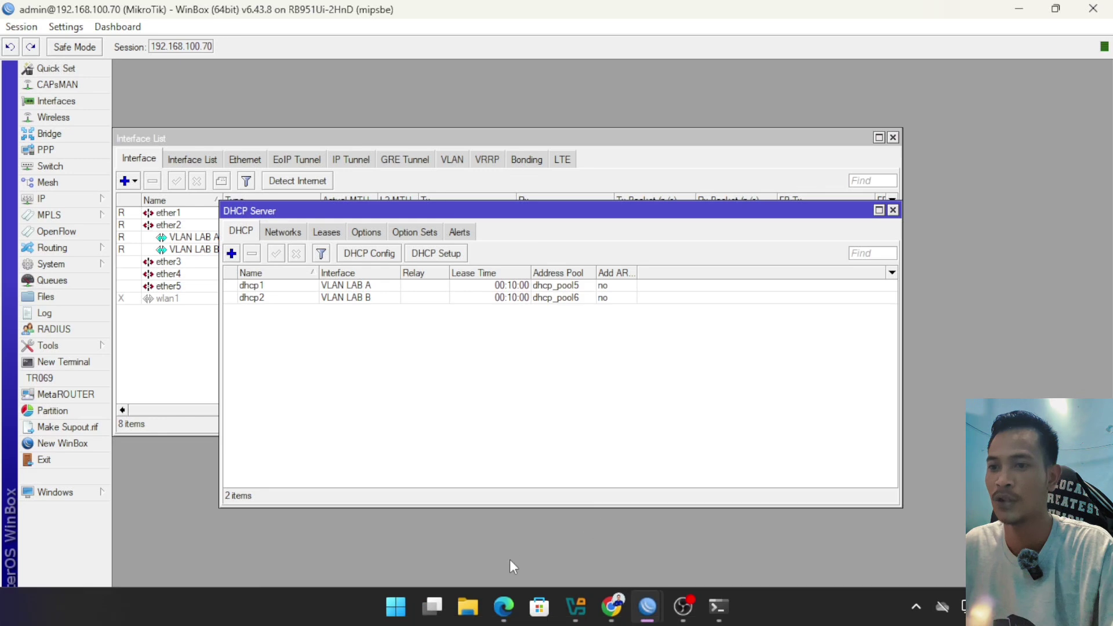
{"action": "left_click", "coordinate": [503, 607]}
{"action": "left_click", "coordinate": [283, 14]}
{"action": "type", "text": "yt"}
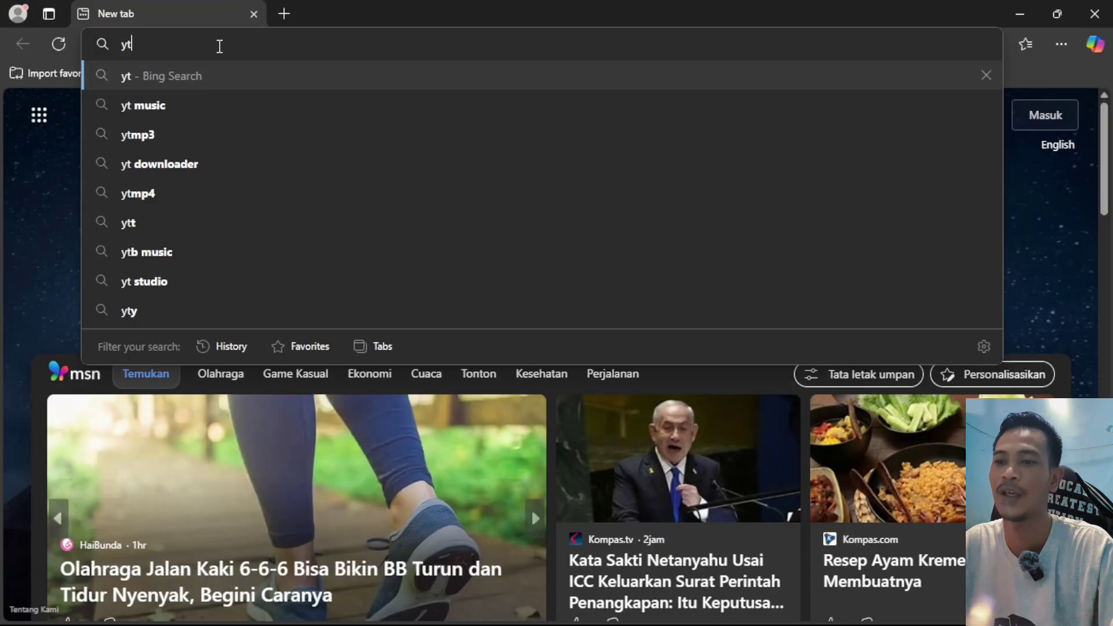
{"action": "key", "text": "Return"}
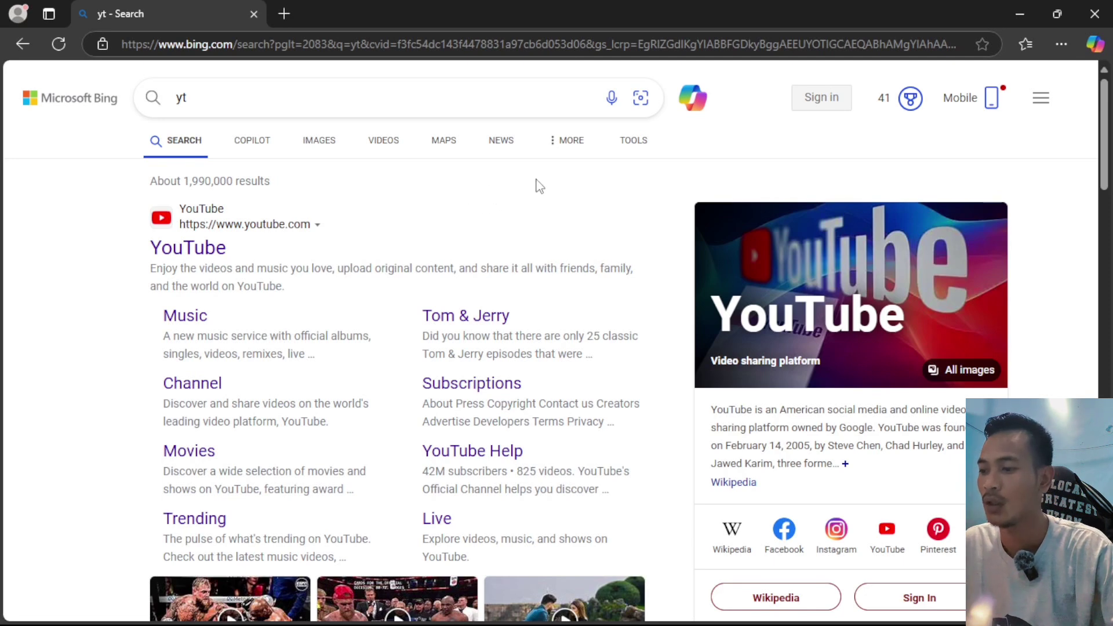
Step: Return to the Command Prompt, try to clear it with clear, and ping google.com until the ping is stopped
{"action": "mouse_move", "coordinate": [965, 624]}
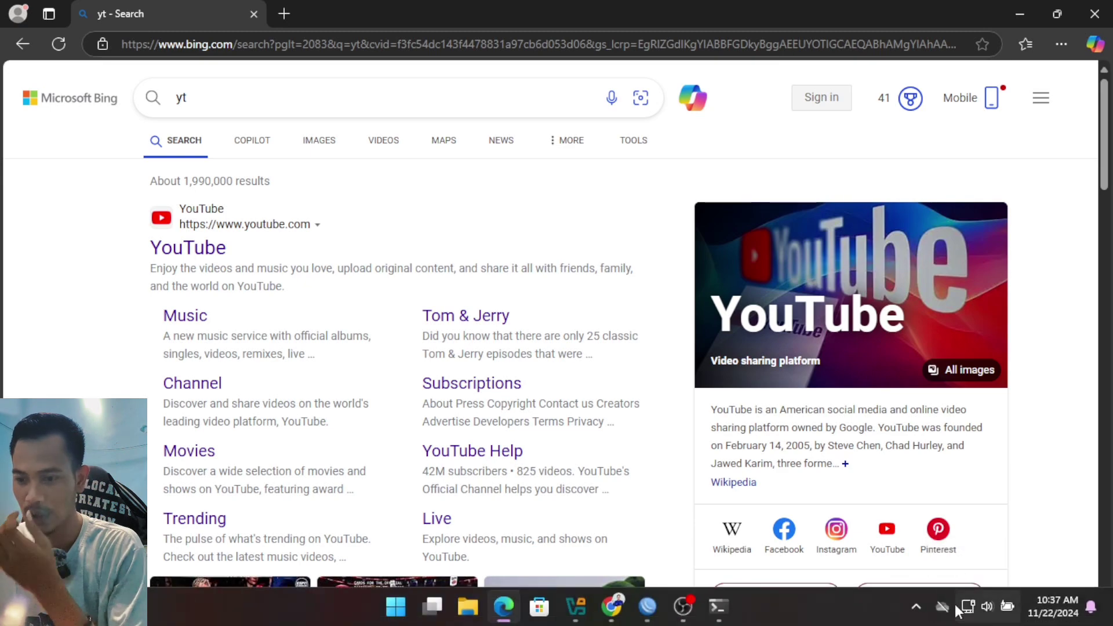
{"action": "left_click", "coordinate": [725, 607]}
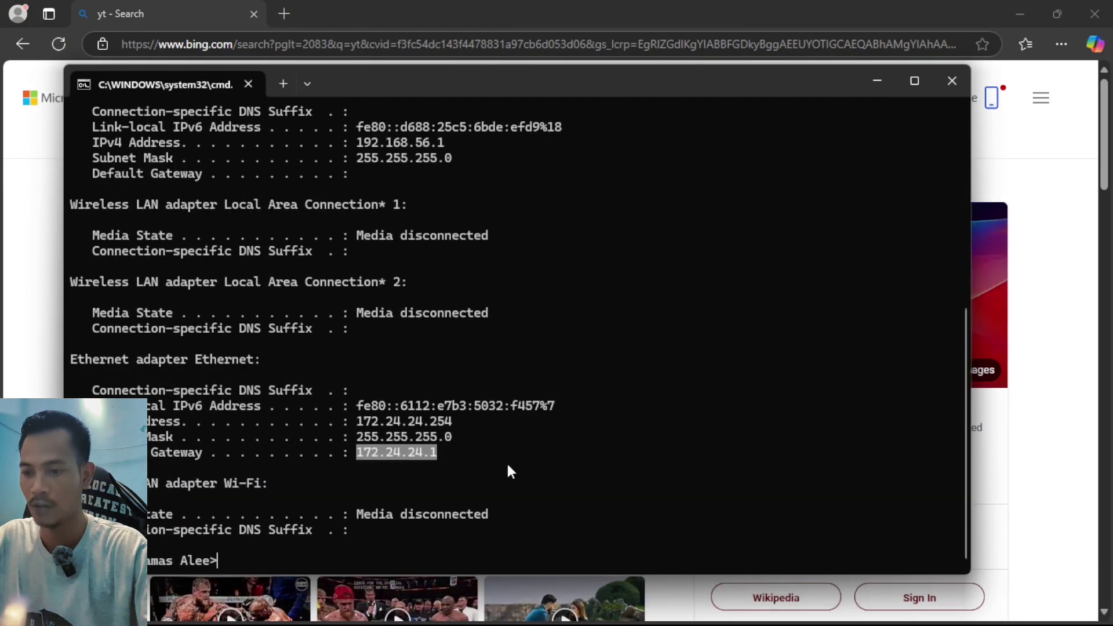
{"action": "type", "text": "clear"}
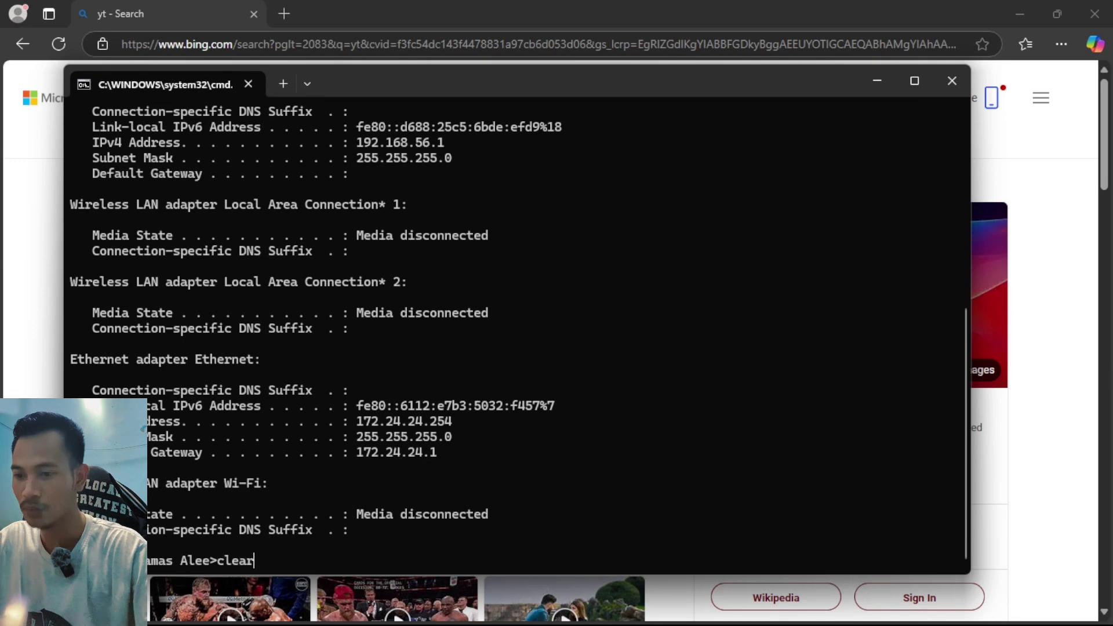
{"action": "key", "text": "Return"}
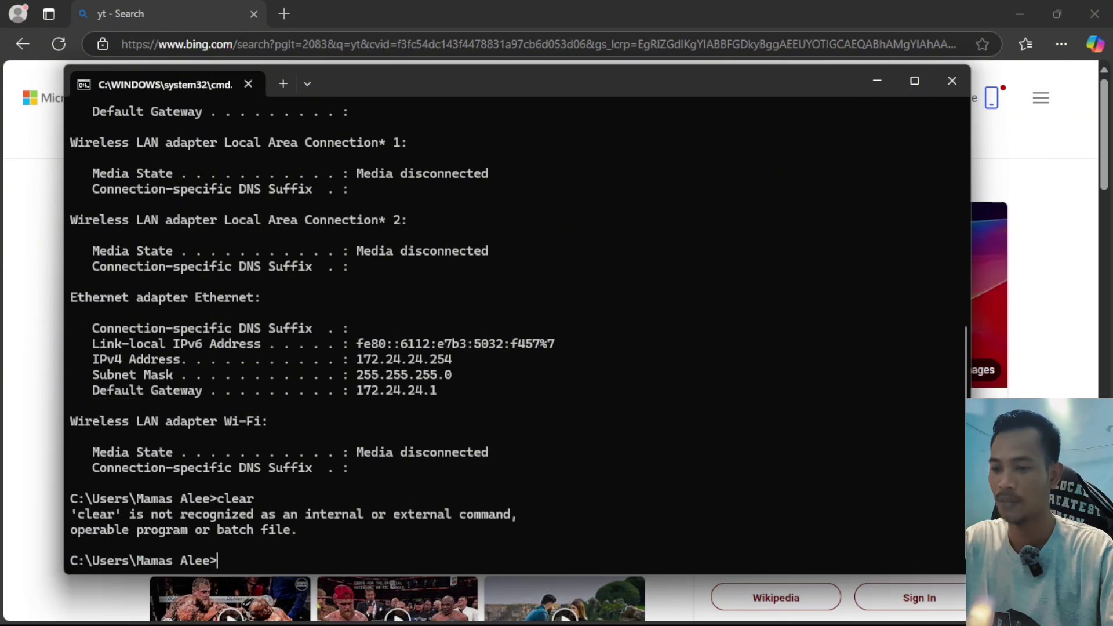
{"action": "type", "text": "ping google.com"}
{"action": "key", "text": "Return"}
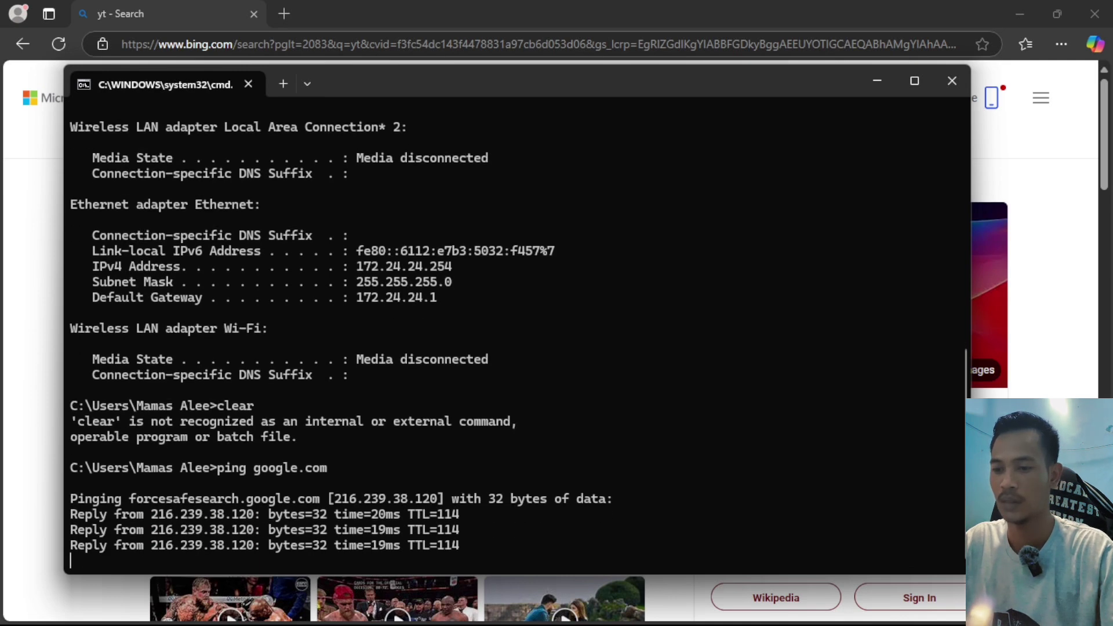
{"action": "key", "text": "ctrl+c"}
Step: Rerun ipconfig from the command history and check the Ethernet adapter's IPv4 address
{"action": "key", "text": "Up"}
{"action": "key", "text": "Up"}
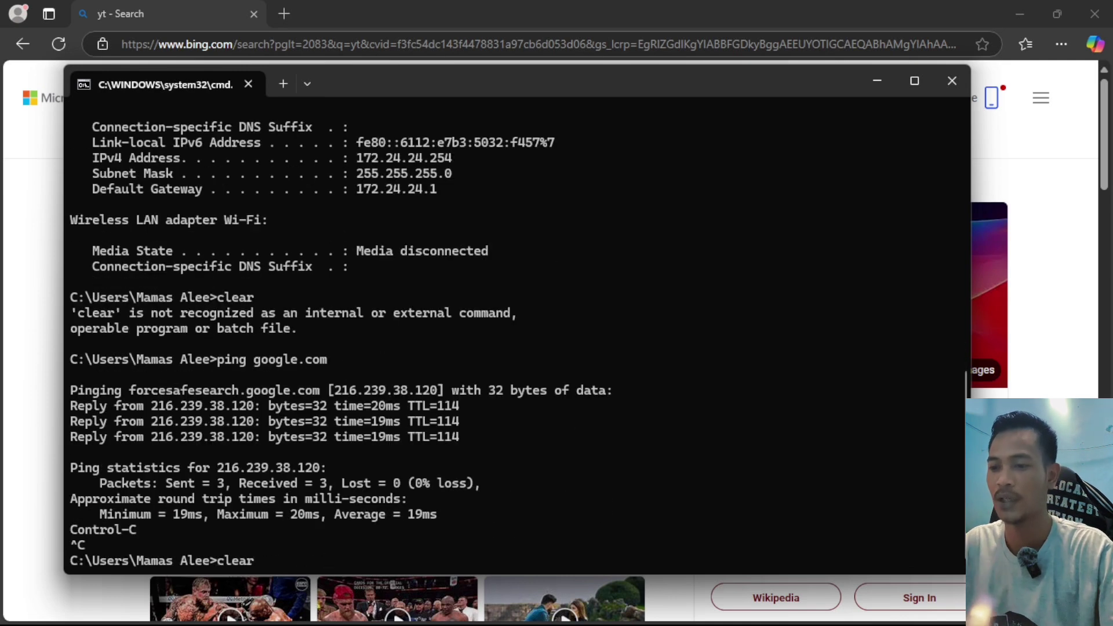
{"action": "key", "text": "Up"}
{"action": "key", "text": "Return"}
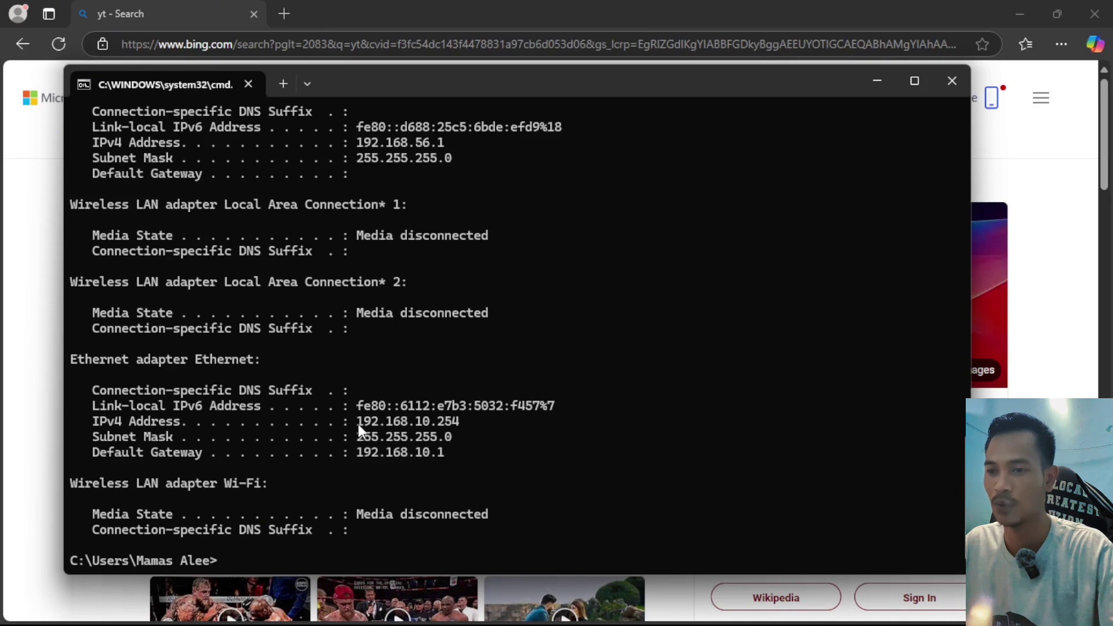
{"action": "left_click_drag", "start_coordinate": [375, 424], "coordinate": [479, 423]}
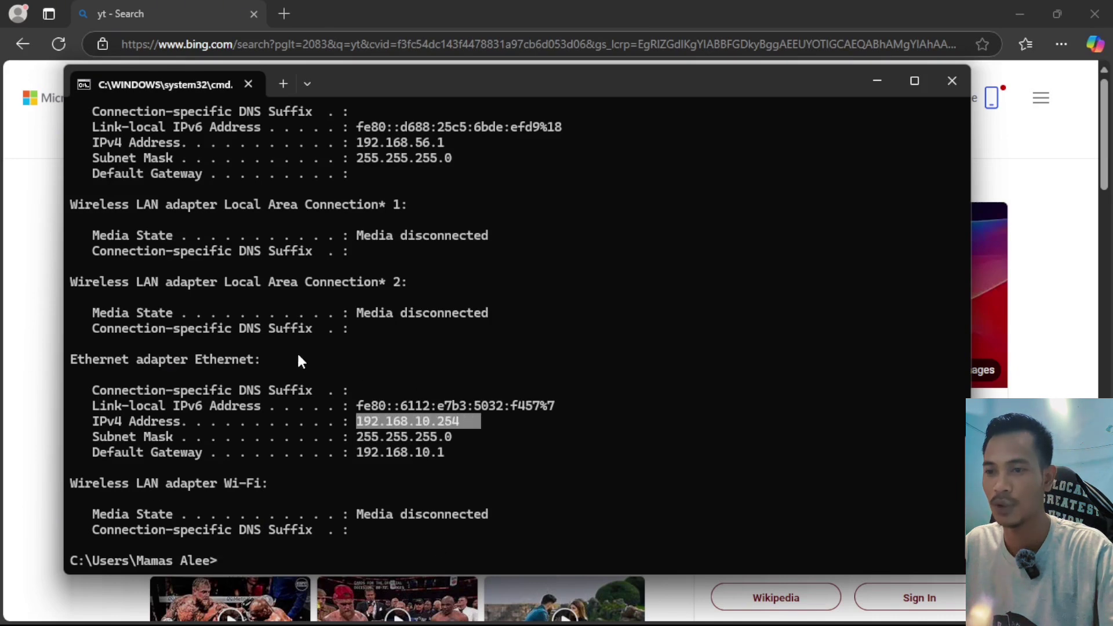
Step: Switch back to Microsoft Edge, search for "yt" in a new tab, and open the YouTube result
{"action": "left_click", "coordinate": [47, 235]}
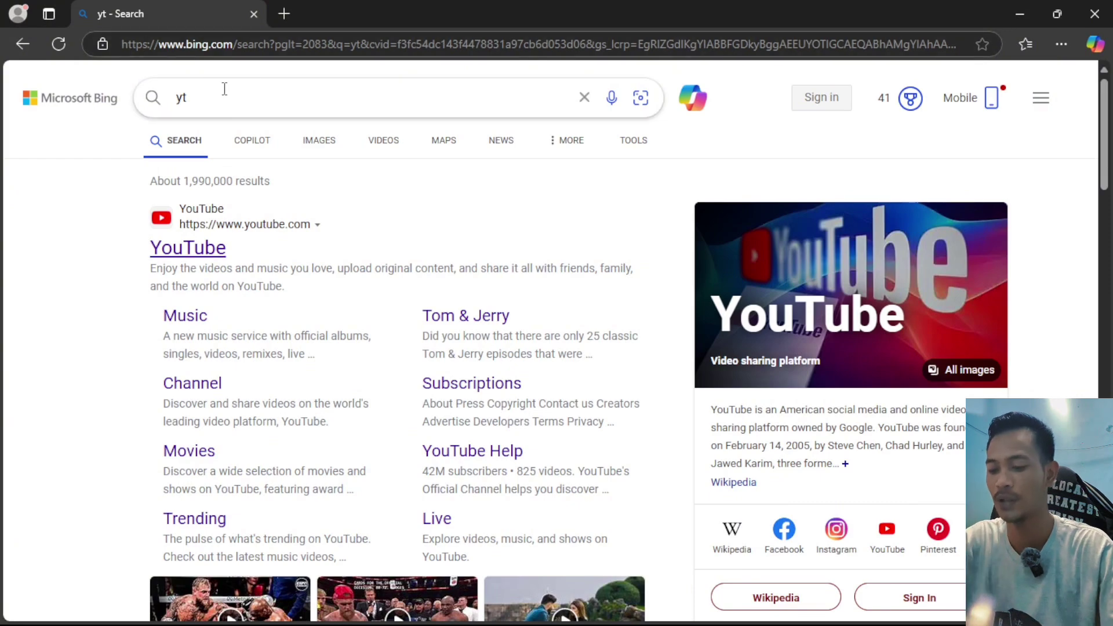
{"action": "left_click", "coordinate": [277, 20]}
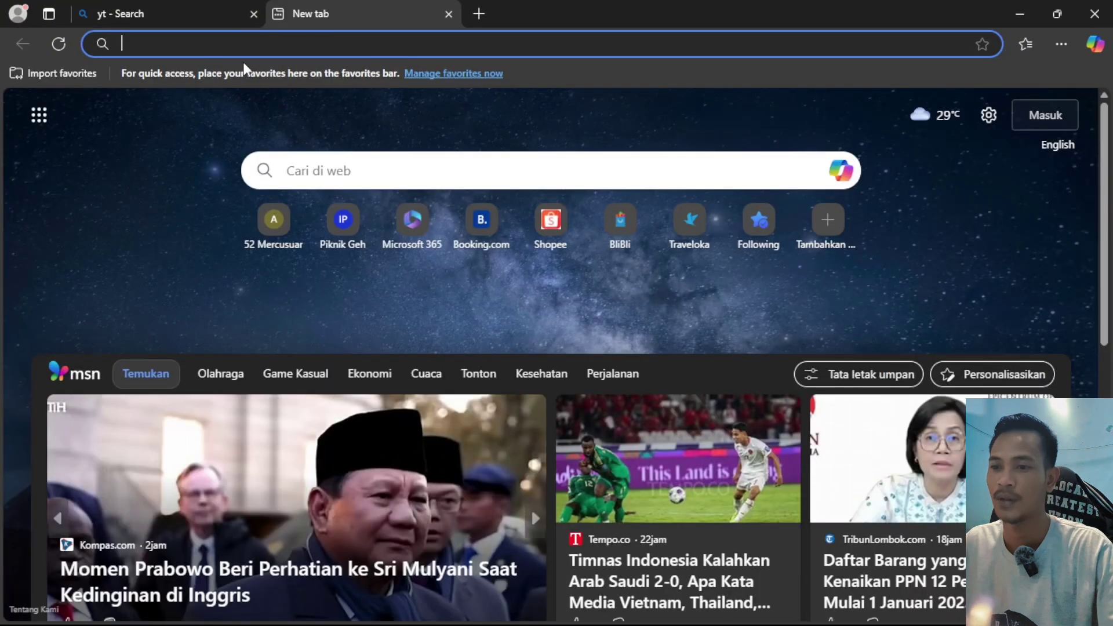
{"action": "type", "text": "yt"}
{"action": "key", "text": "Return"}
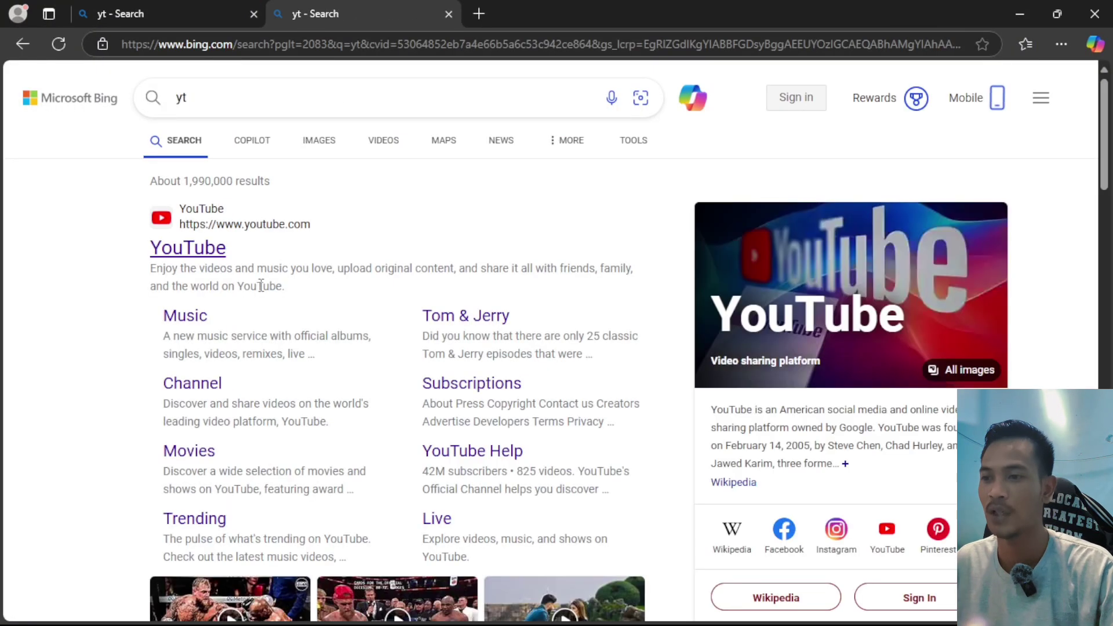
{"action": "left_click", "coordinate": [199, 258]}
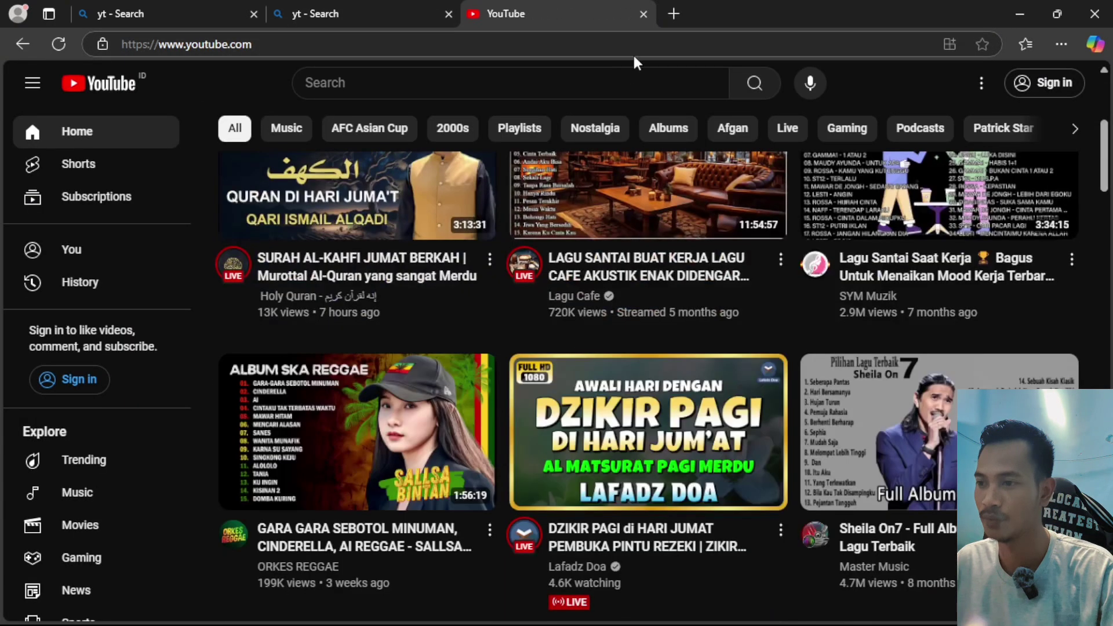
Step: Search the web for "speedtest" in a new tab and open the Speedtest by Ookla site
{"action": "left_click", "coordinate": [674, 14]}
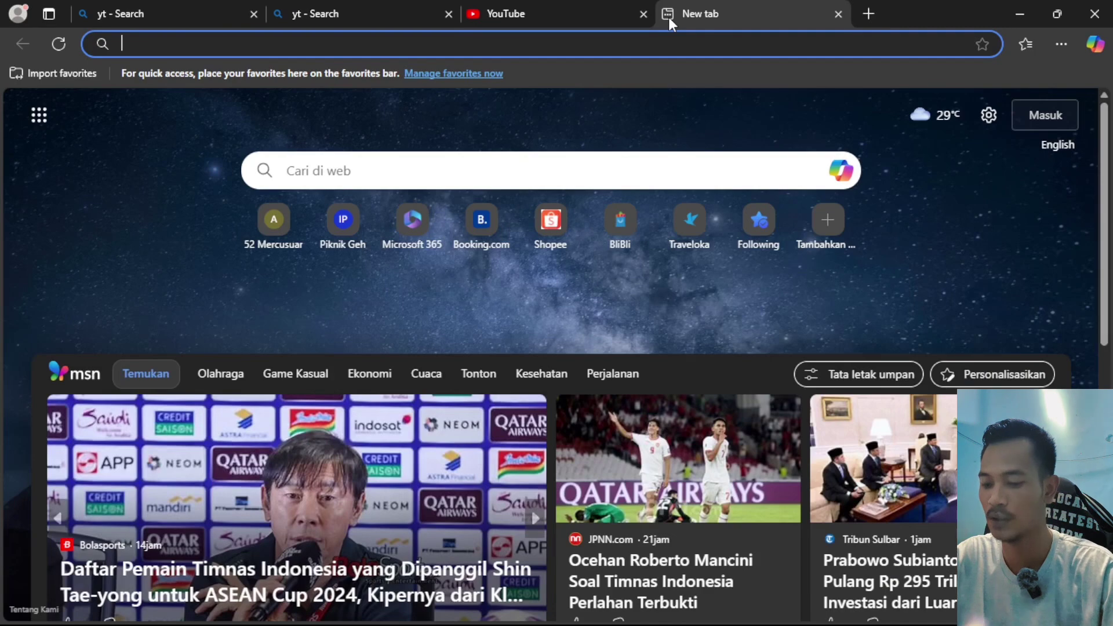
{"action": "type", "text": "speed"}
{"action": "key", "text": "Return"}
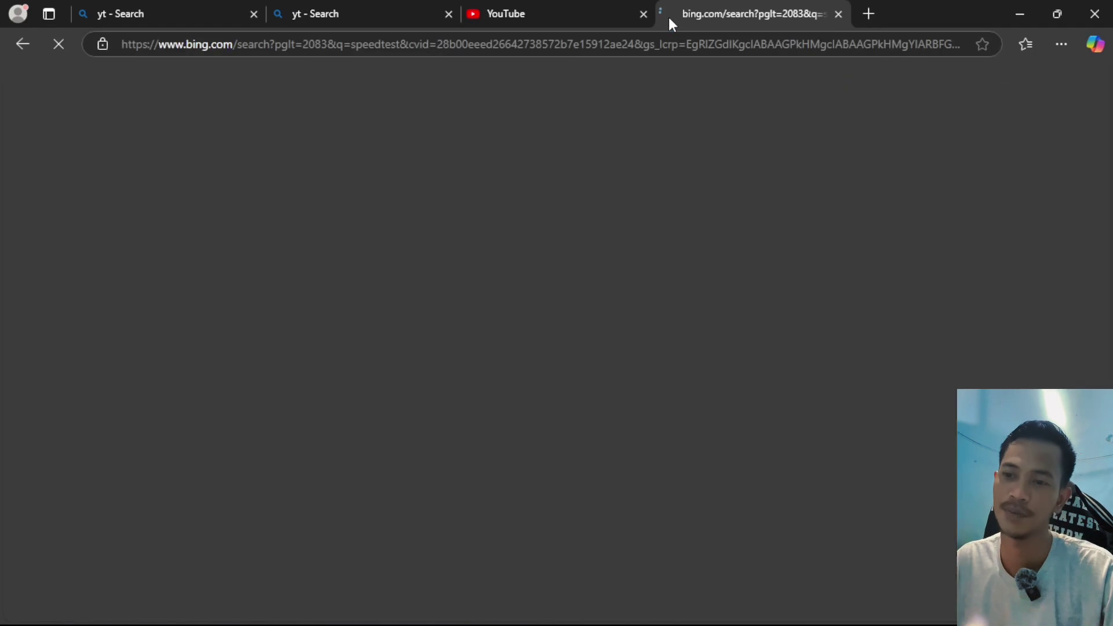
{"action": "left_click", "coordinate": [181, 241]}
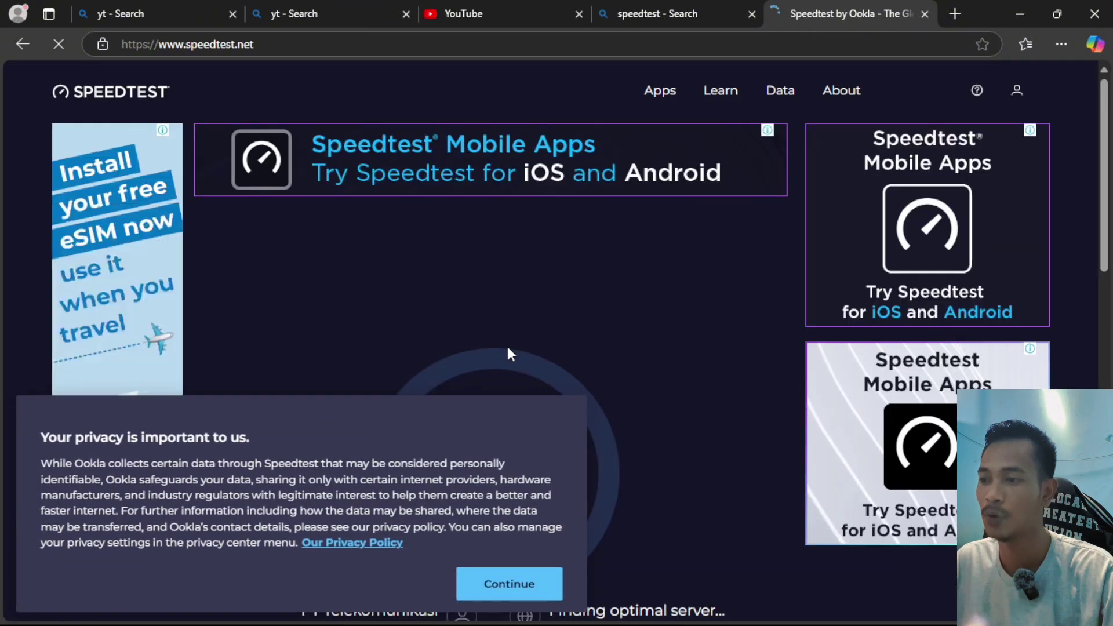
Step: Dismiss the privacy notice on the Speedtest page, then reload the page to restart the speed test
{"action": "scroll", "coordinate": [629, 319], "scroll_direction": "down", "scroll_amount": 4}
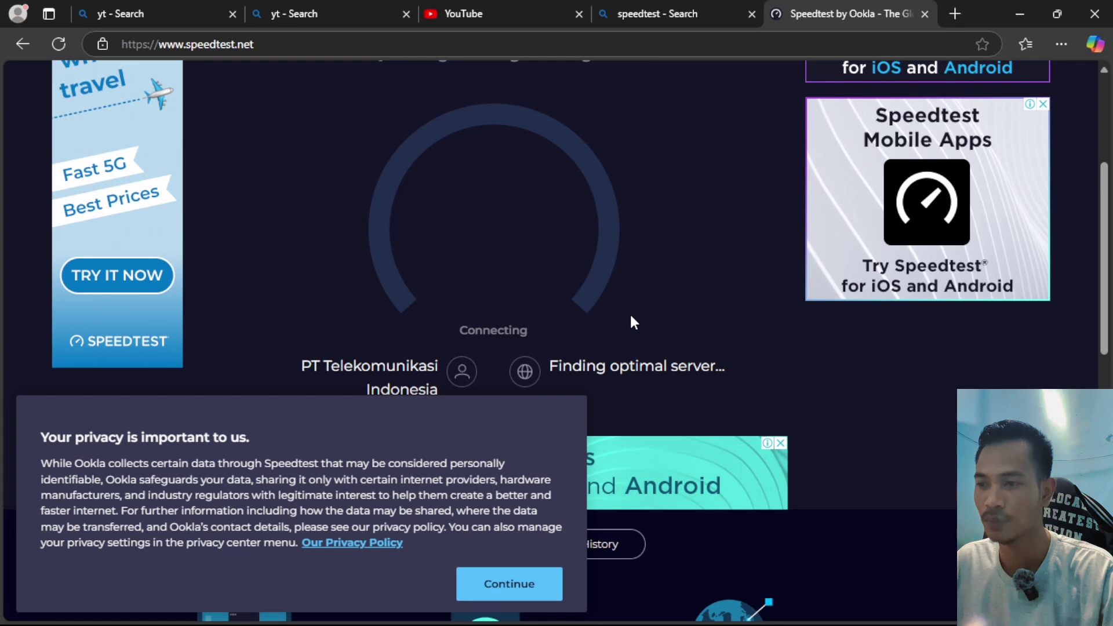
{"action": "left_click", "coordinate": [522, 584]}
{"action": "scroll", "coordinate": [495, 315], "scroll_direction": "up", "scroll_amount": 3}
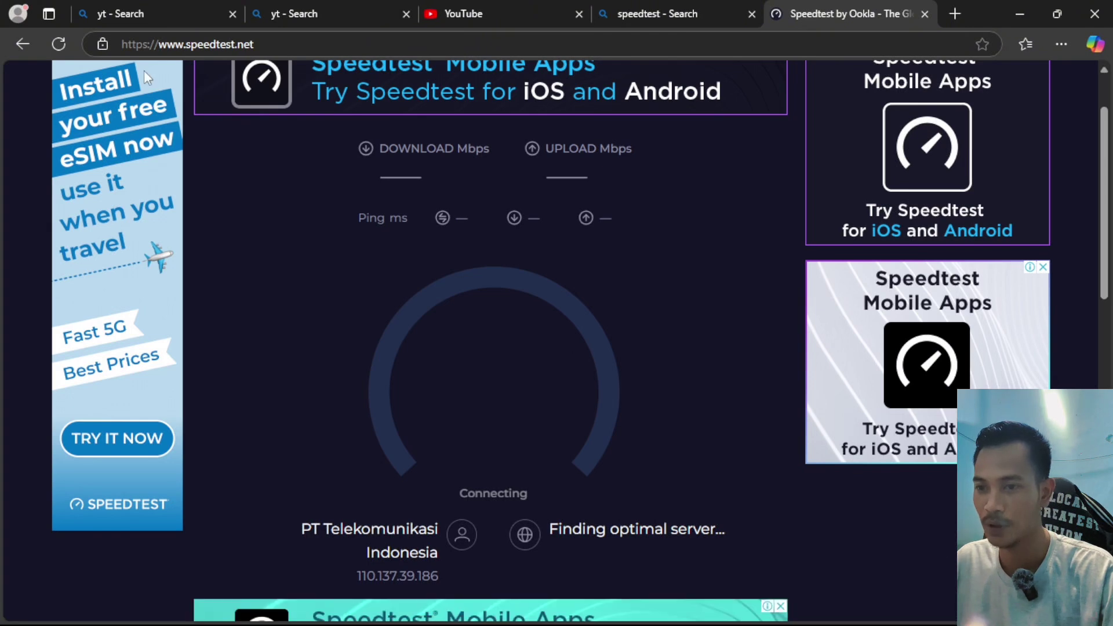
{"action": "left_click", "coordinate": [51, 44]}
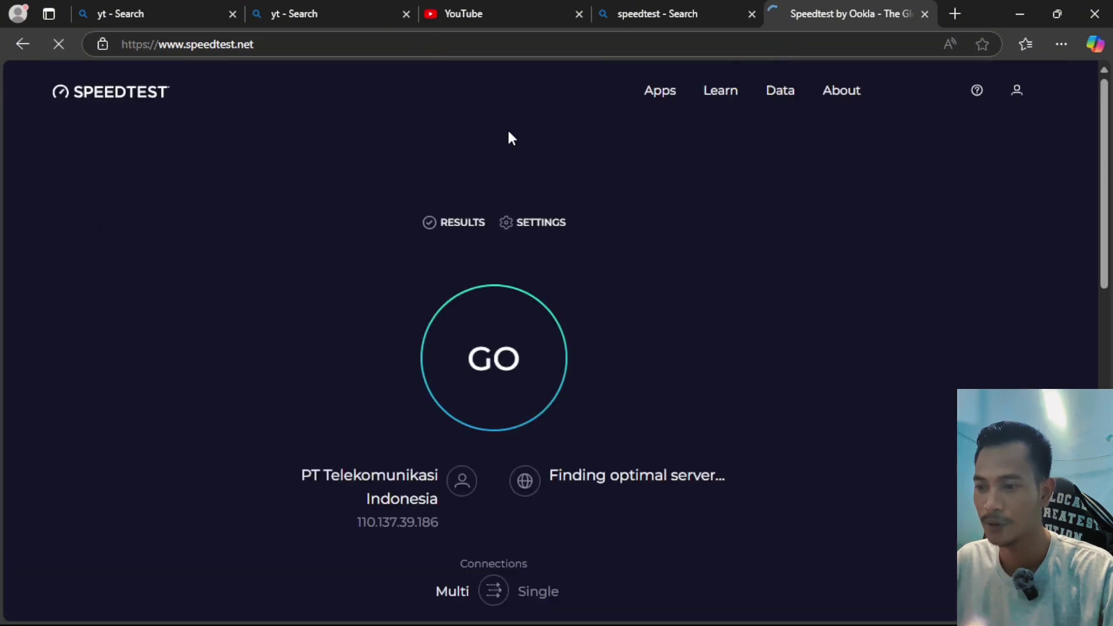
{"action": "left_click", "coordinate": [495, 339]}
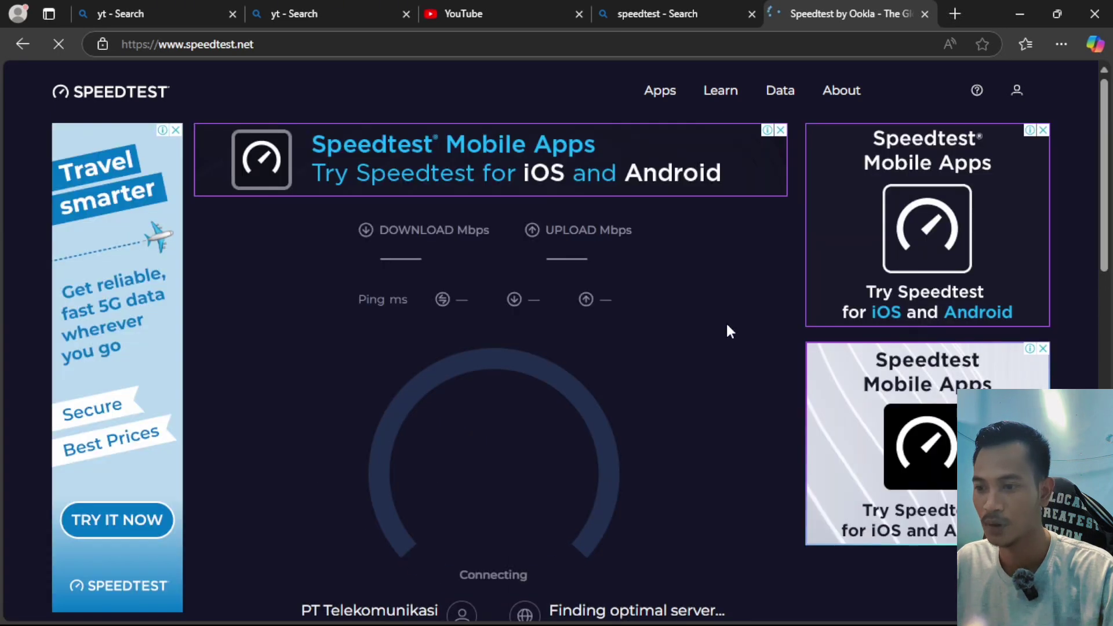
Step: Switch to the WinBox login window and refresh the list of neighboring MikroTik devices
{"action": "scroll", "coordinate": [726, 321], "scroll_direction": "down", "scroll_amount": 3}
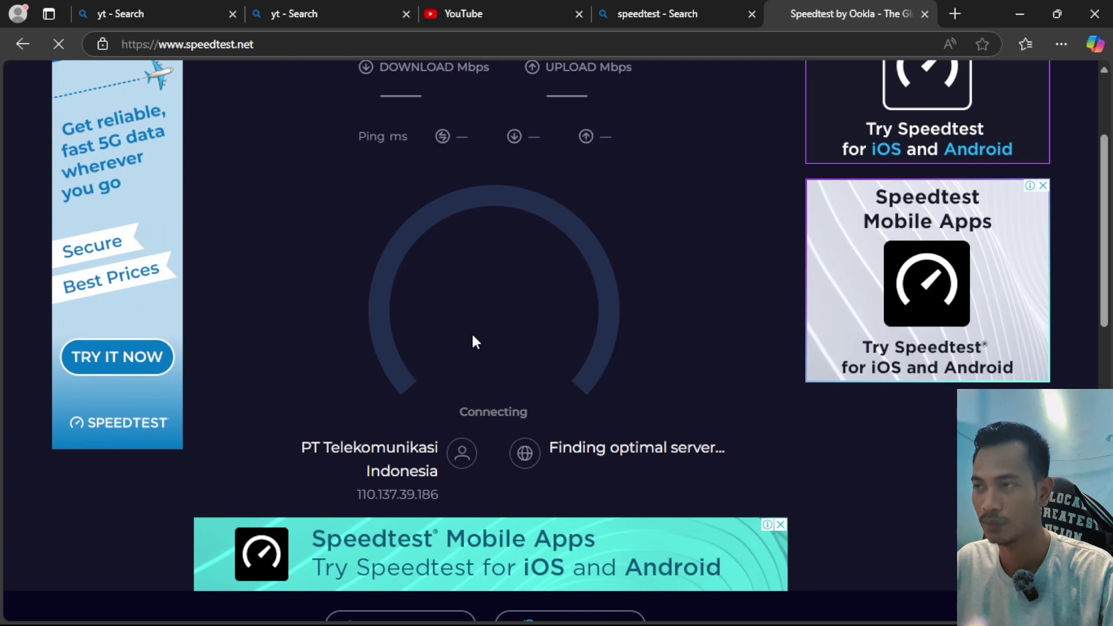
{"action": "mouse_move", "coordinate": [1027, 625]}
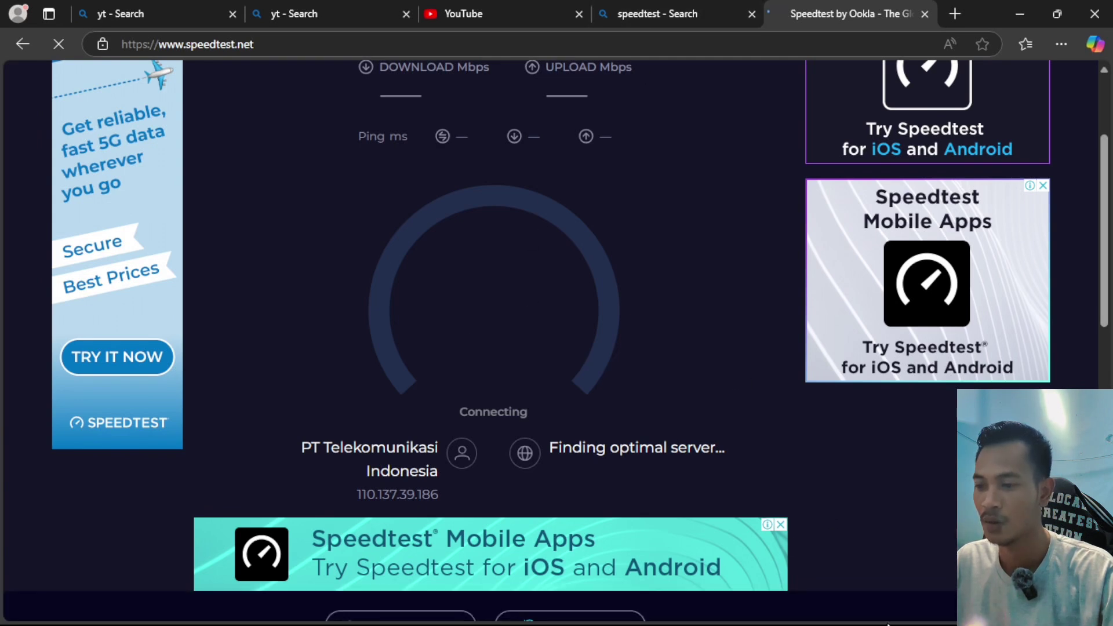
{"action": "mouse_move", "coordinate": [719, 622]}
{"action": "mouse_move", "coordinate": [648, 609]}
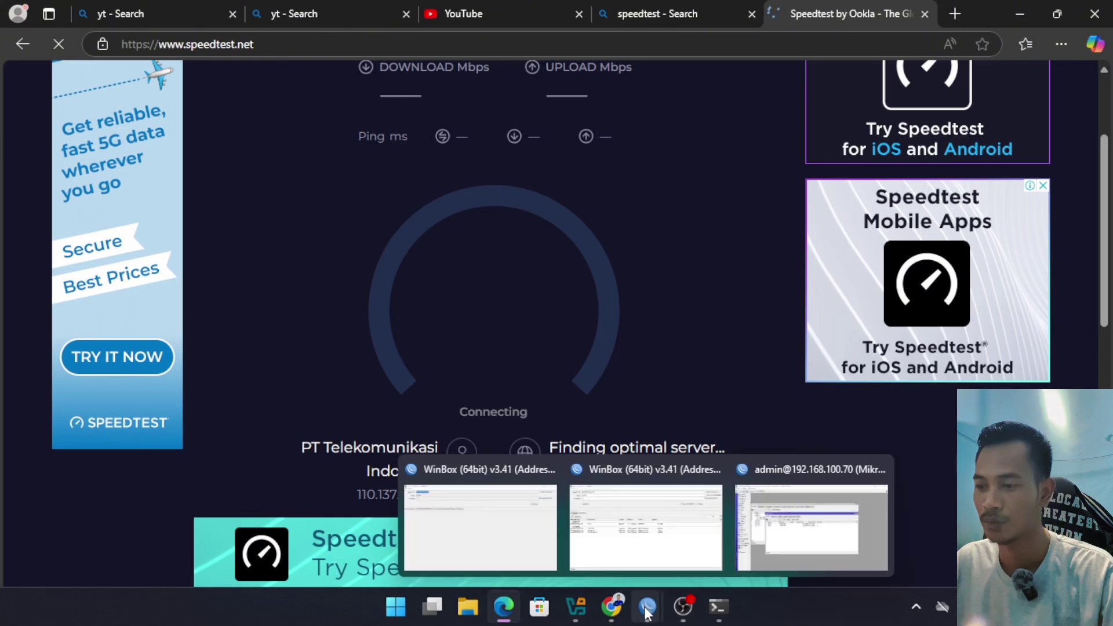
{"action": "left_click", "coordinate": [638, 528]}
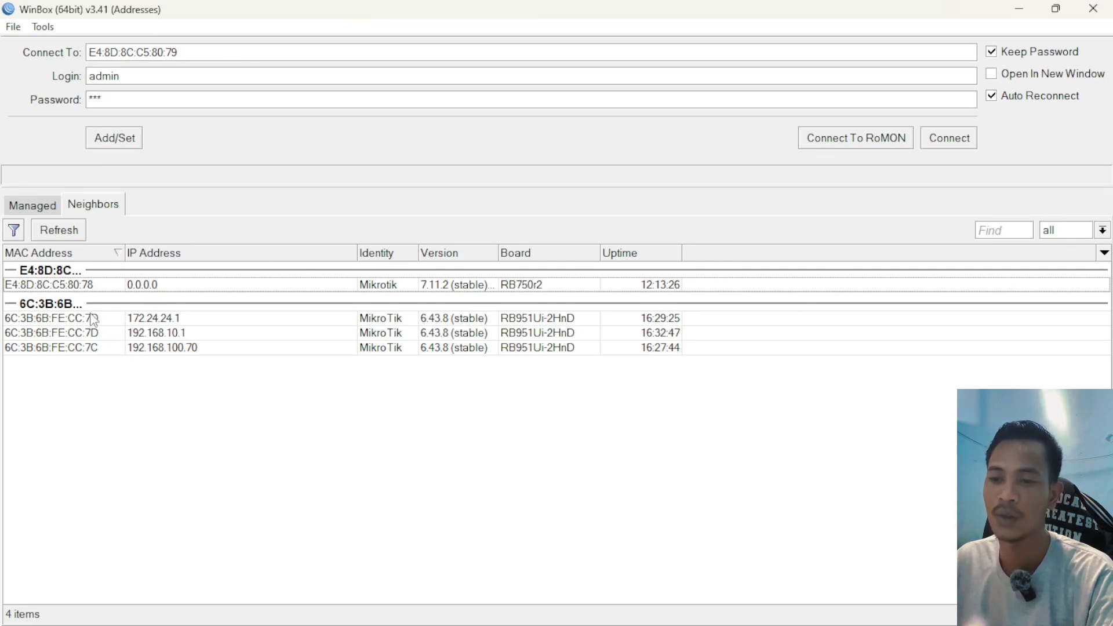
{"action": "left_click", "coordinate": [67, 232]}
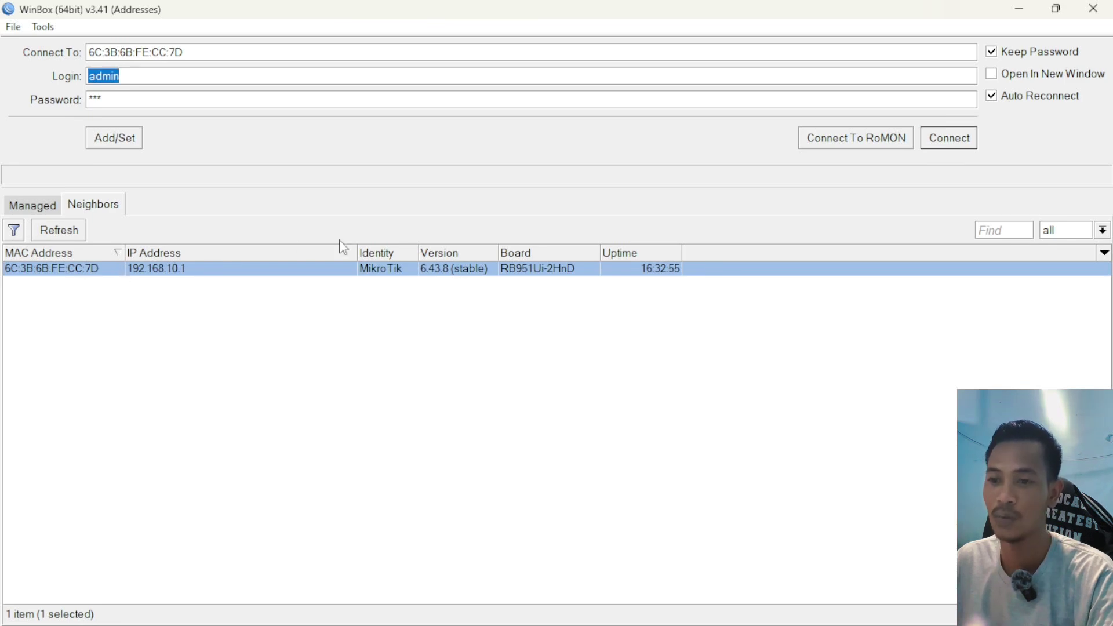
{"action": "left_click", "coordinate": [59, 230]}
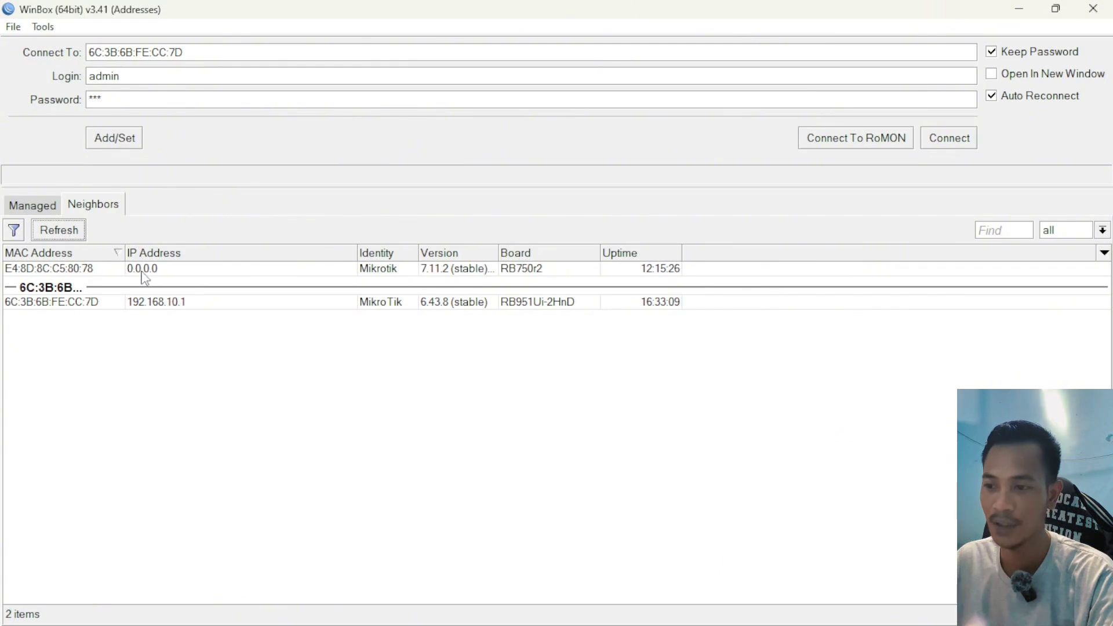
Step: Try to connect to the RB750r2 by its MAC address E4:8D:8C:C5:80:78 as admin, and cancel the connection attempt
{"action": "left_click", "coordinate": [143, 273]}
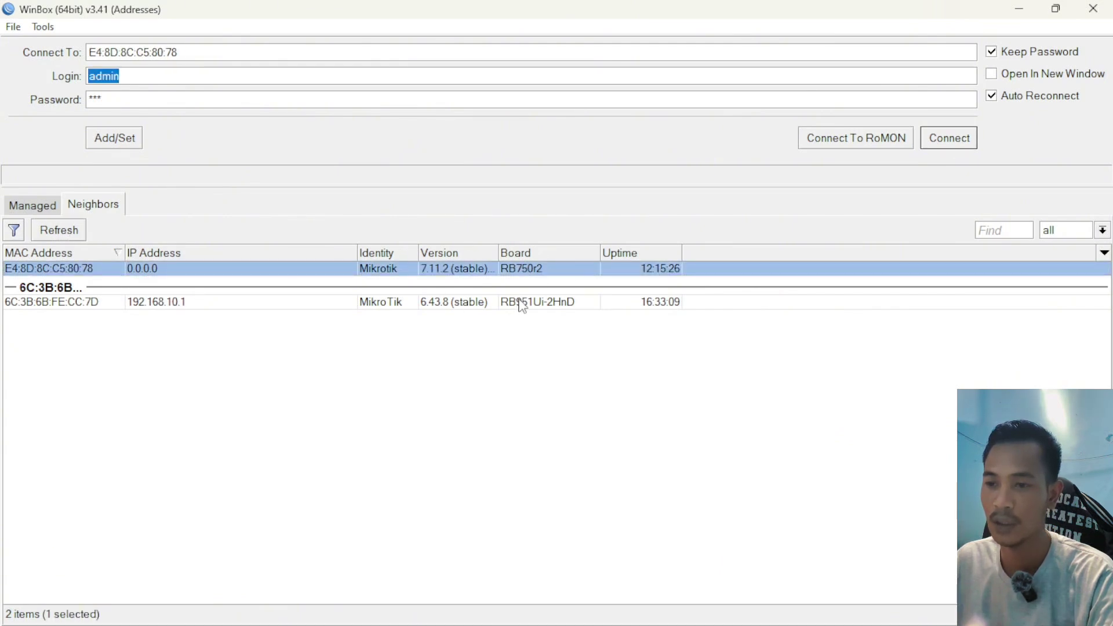
{"action": "left_click", "coordinate": [949, 144]}
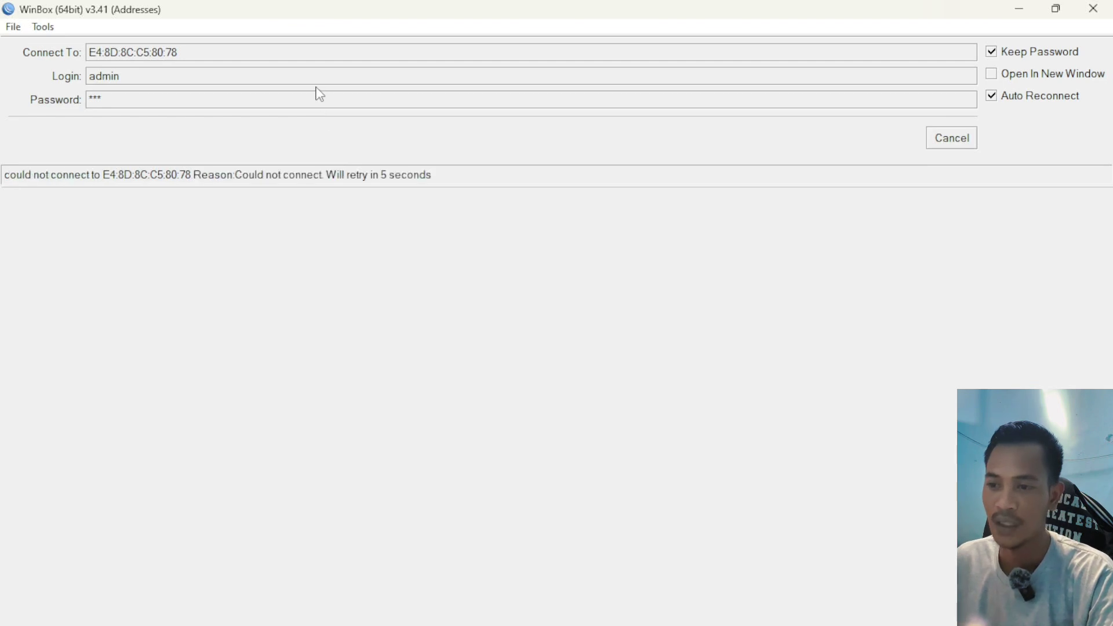
{"action": "left_click", "coordinate": [961, 141]}
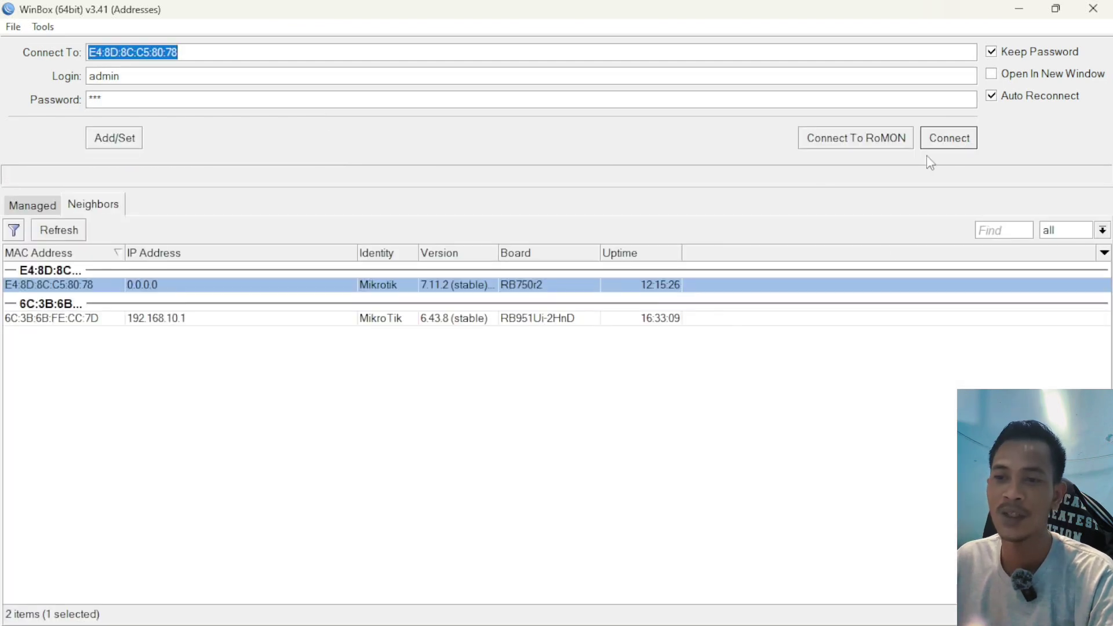
Step: Select the RB951Ui-2HnD by its MAC address 6C:3B:6B:FE:CC:7D, clear the password field and connect as admin
{"action": "left_click", "coordinate": [102, 323]}
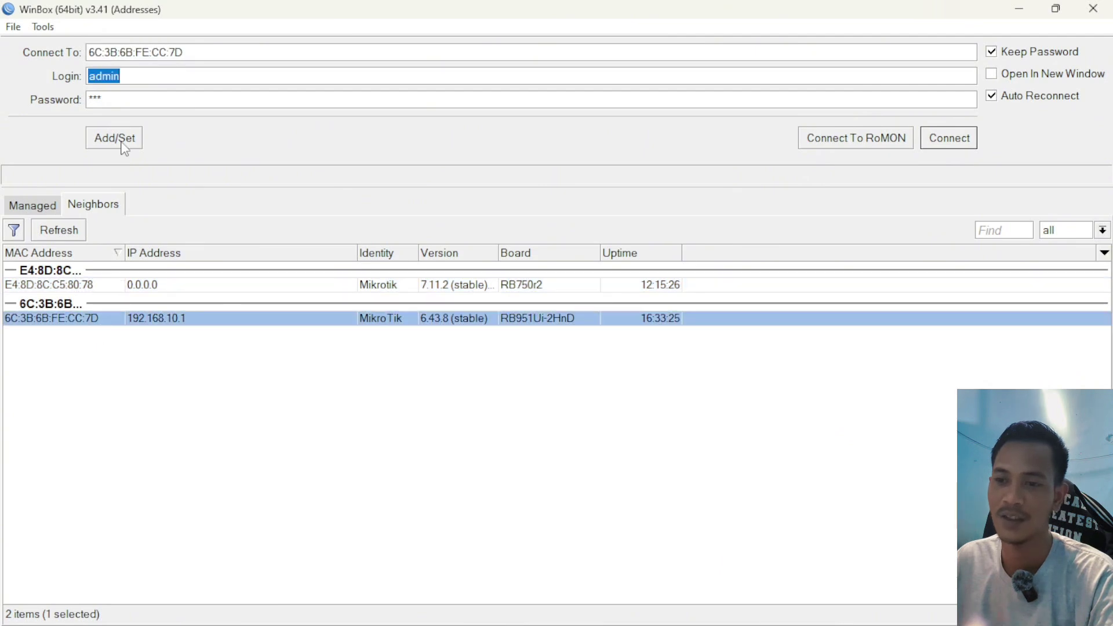
{"action": "key", "text": "Tab"}
{"action": "key", "text": "BackSpace"}
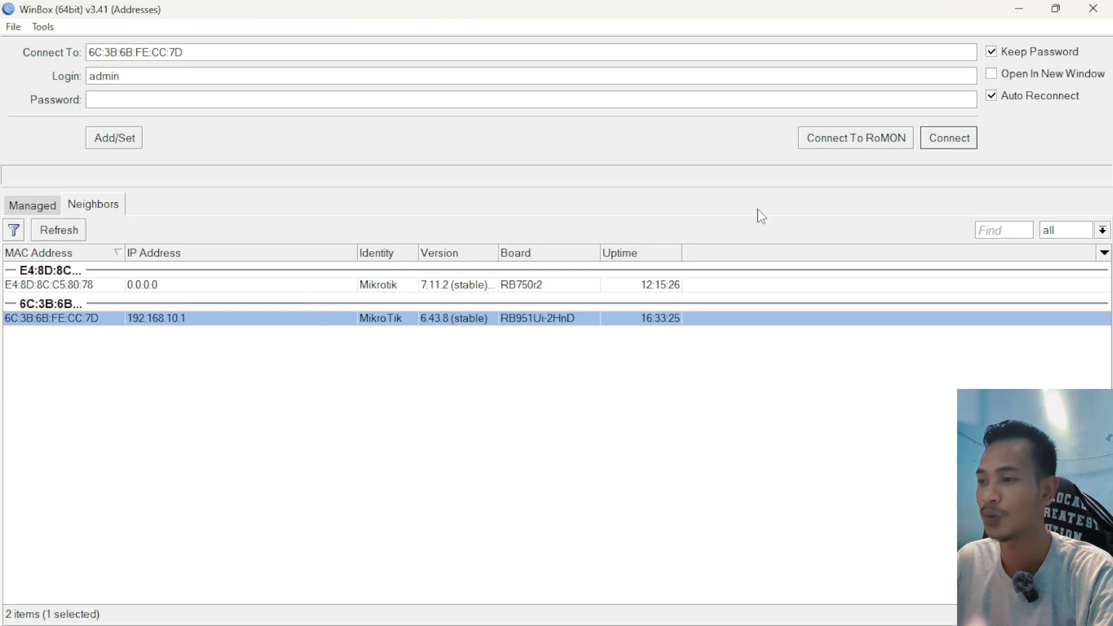
{"action": "left_click", "coordinate": [949, 138]}
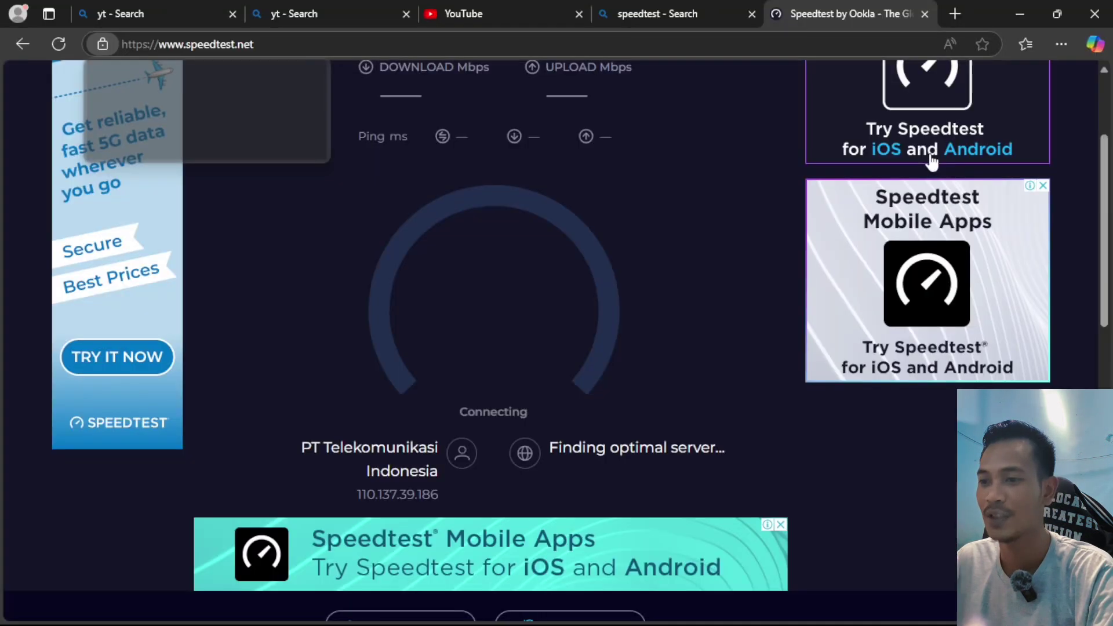